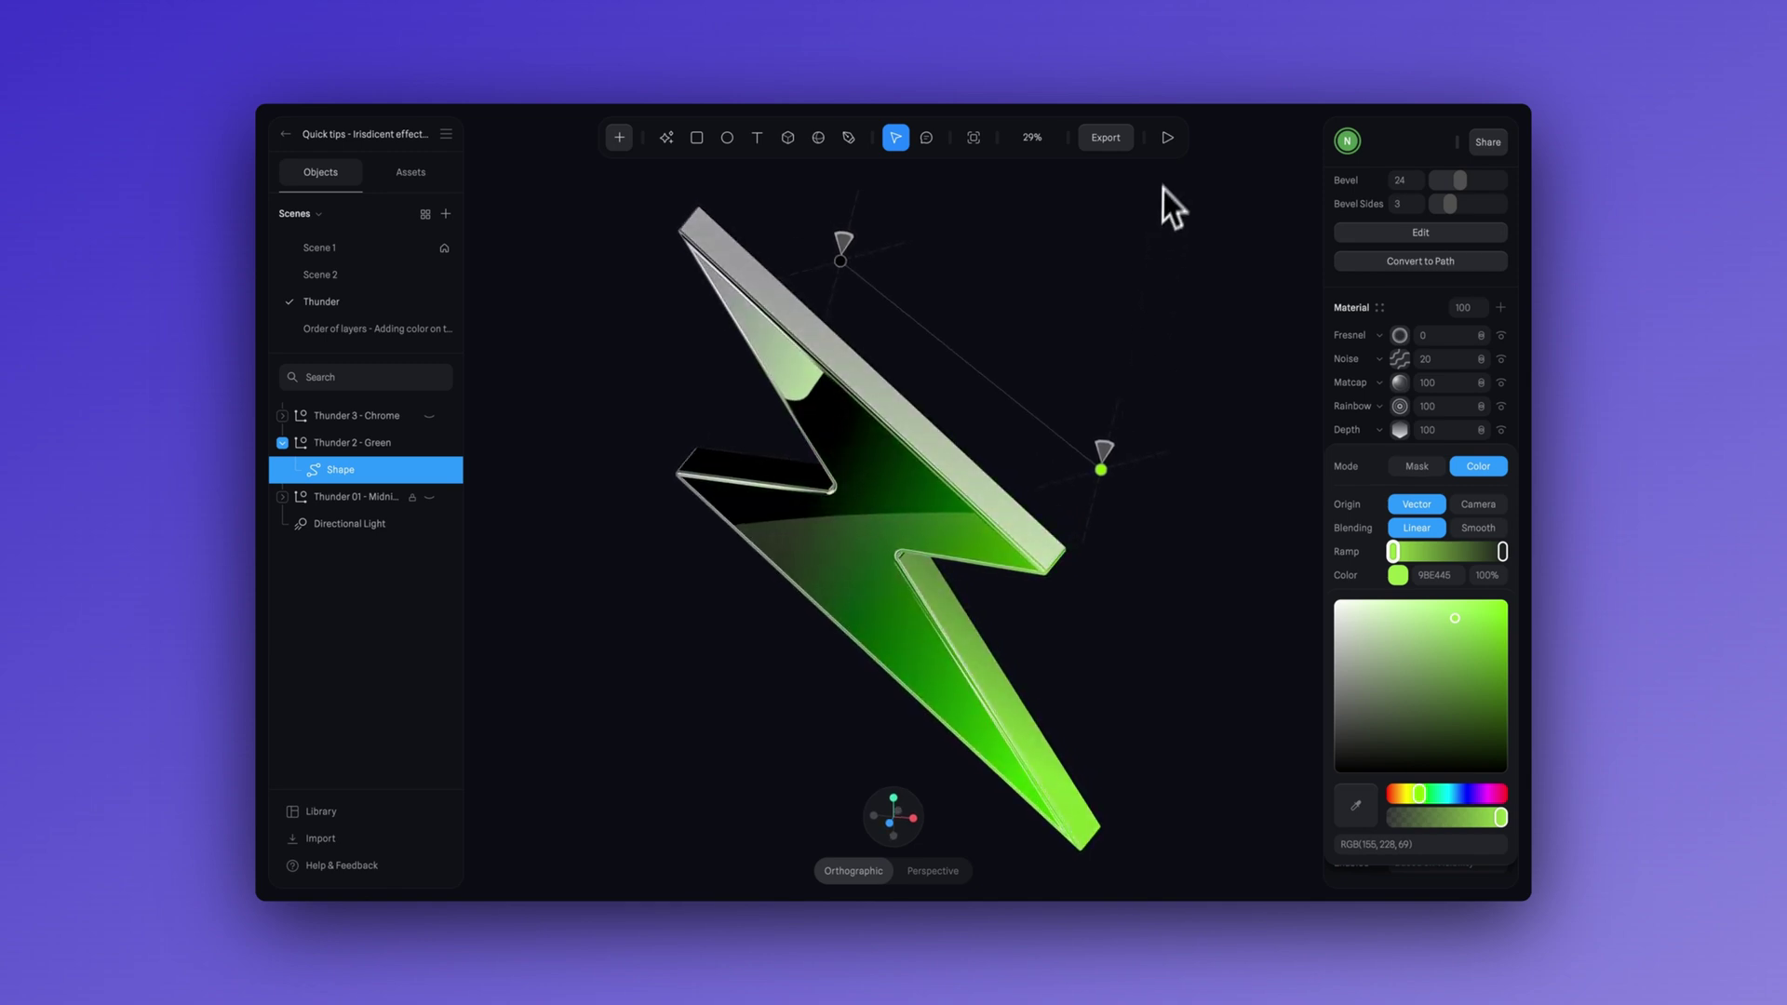
- Preview the animated lightning bolt scene and rotate the matcap to shift its highlights
click(1168, 138)
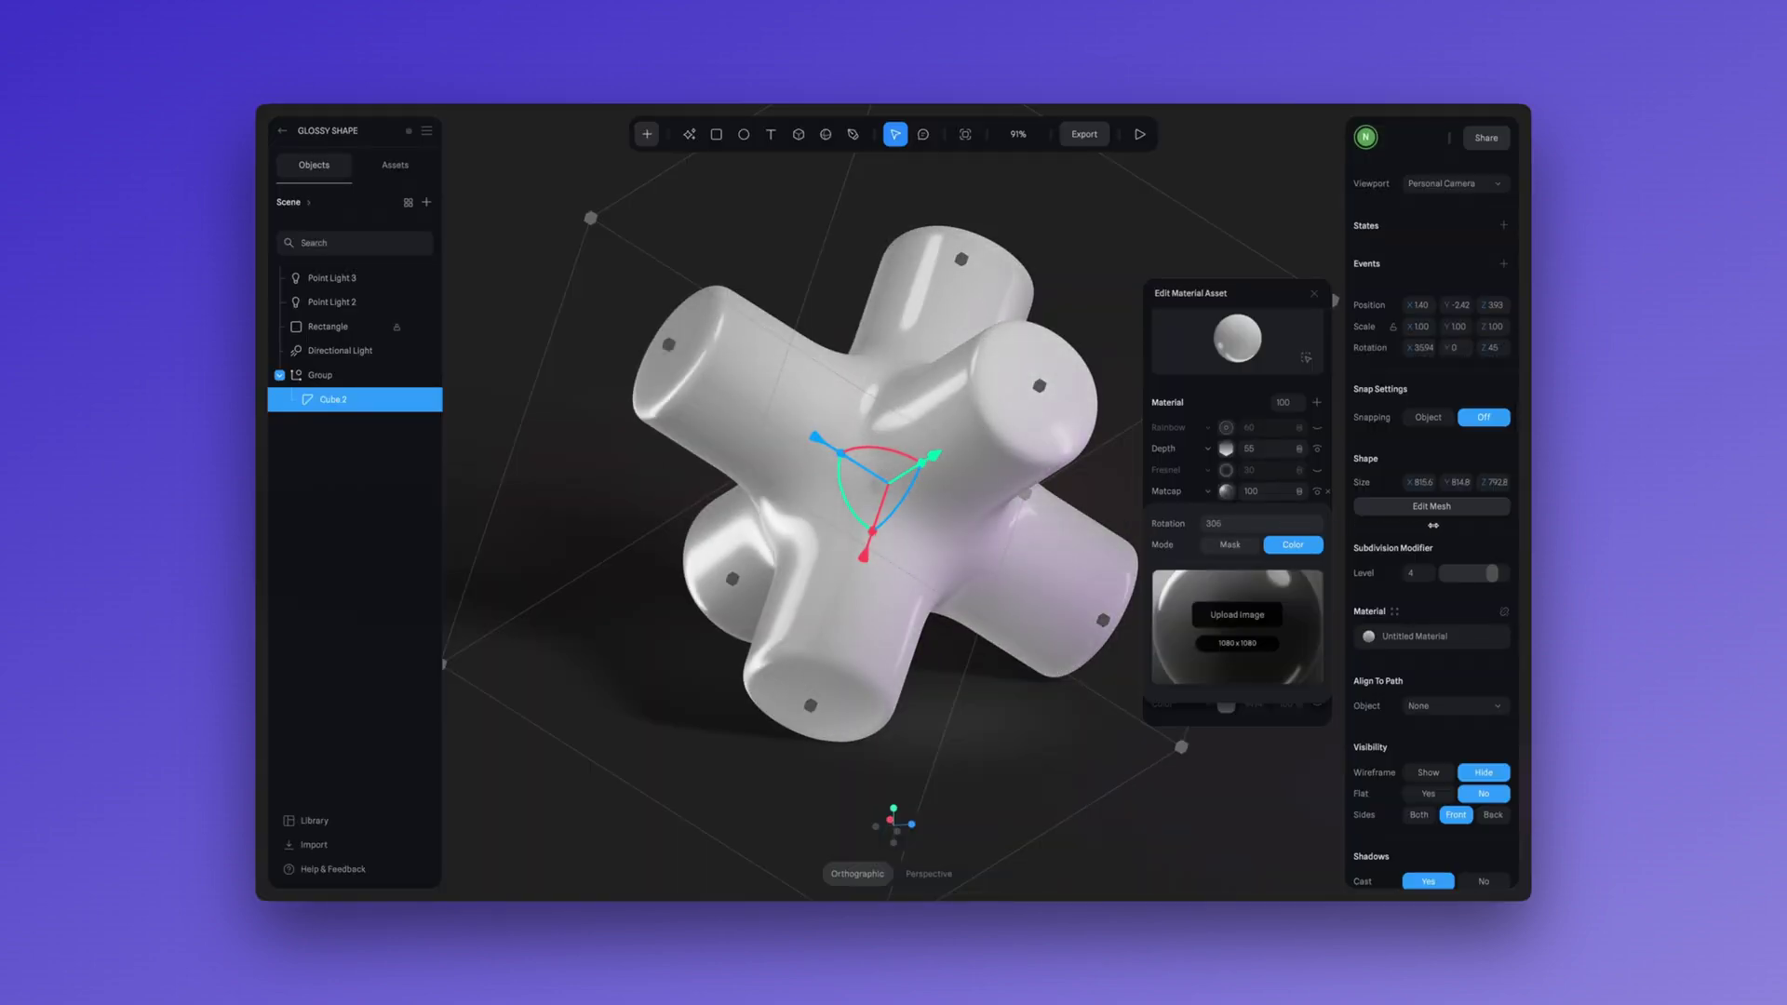
drag(1433, 526, 1182, 525)
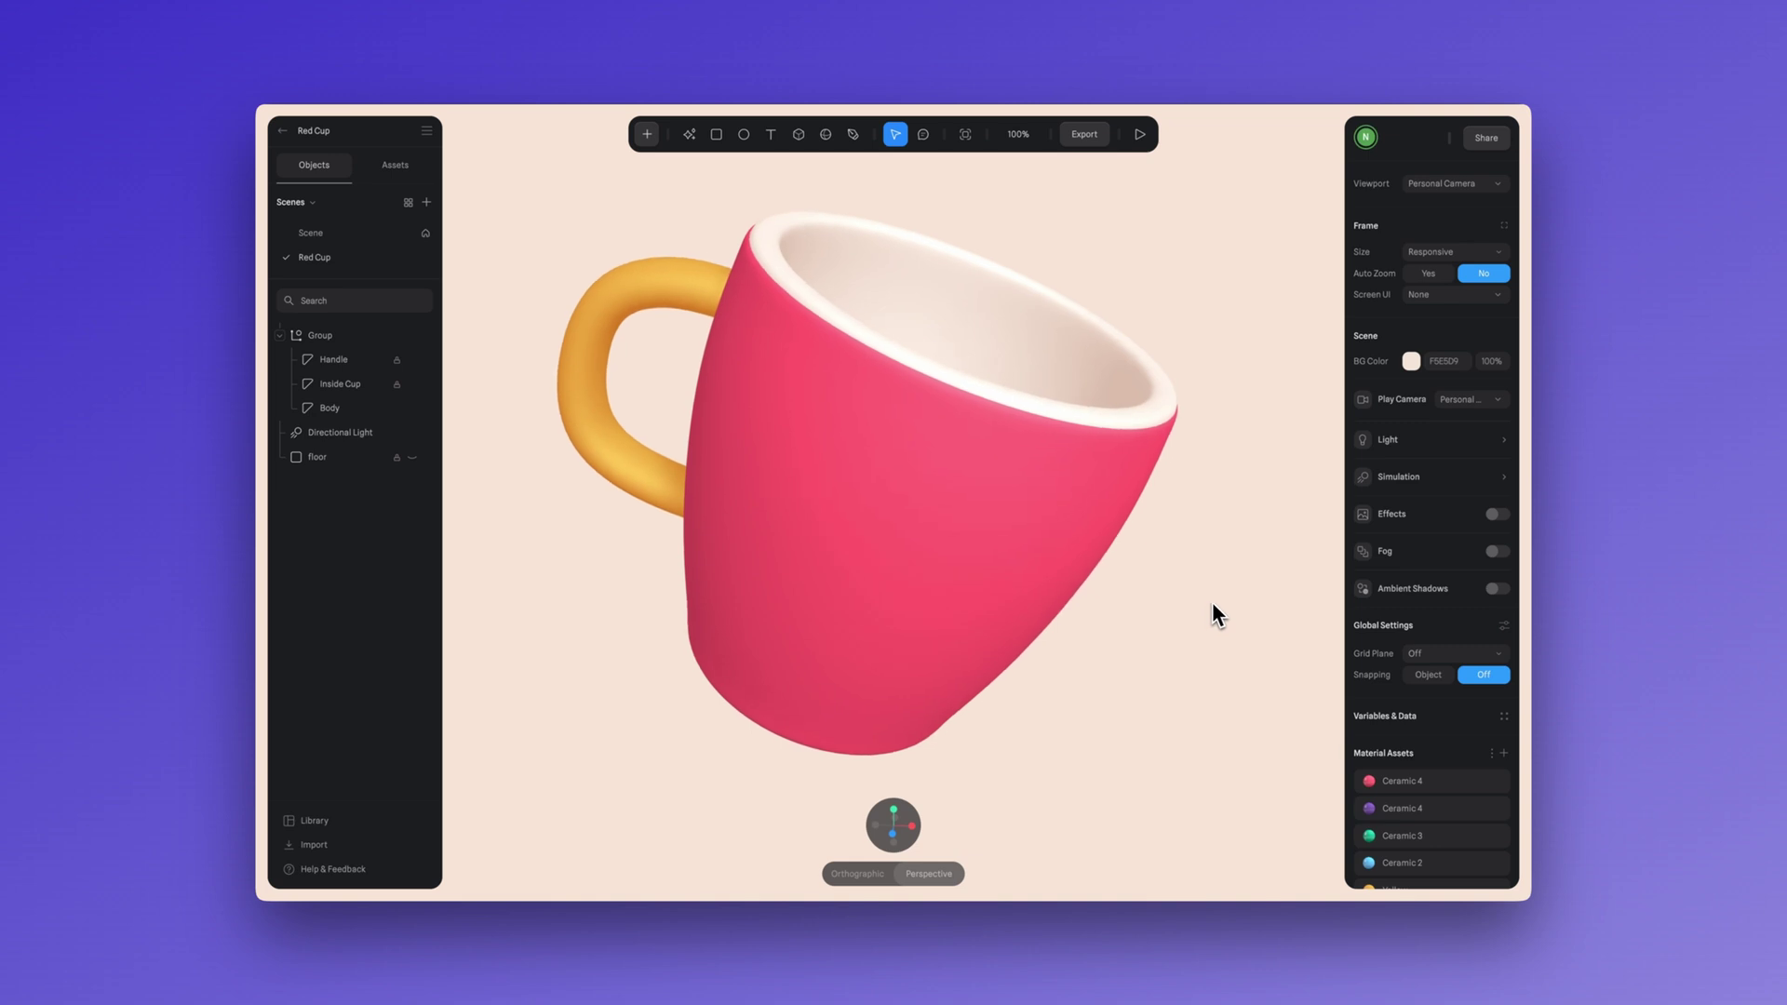
- Select the cup body, play the glass donut preview, and close the Edit Material Asset editor
click(985, 575)
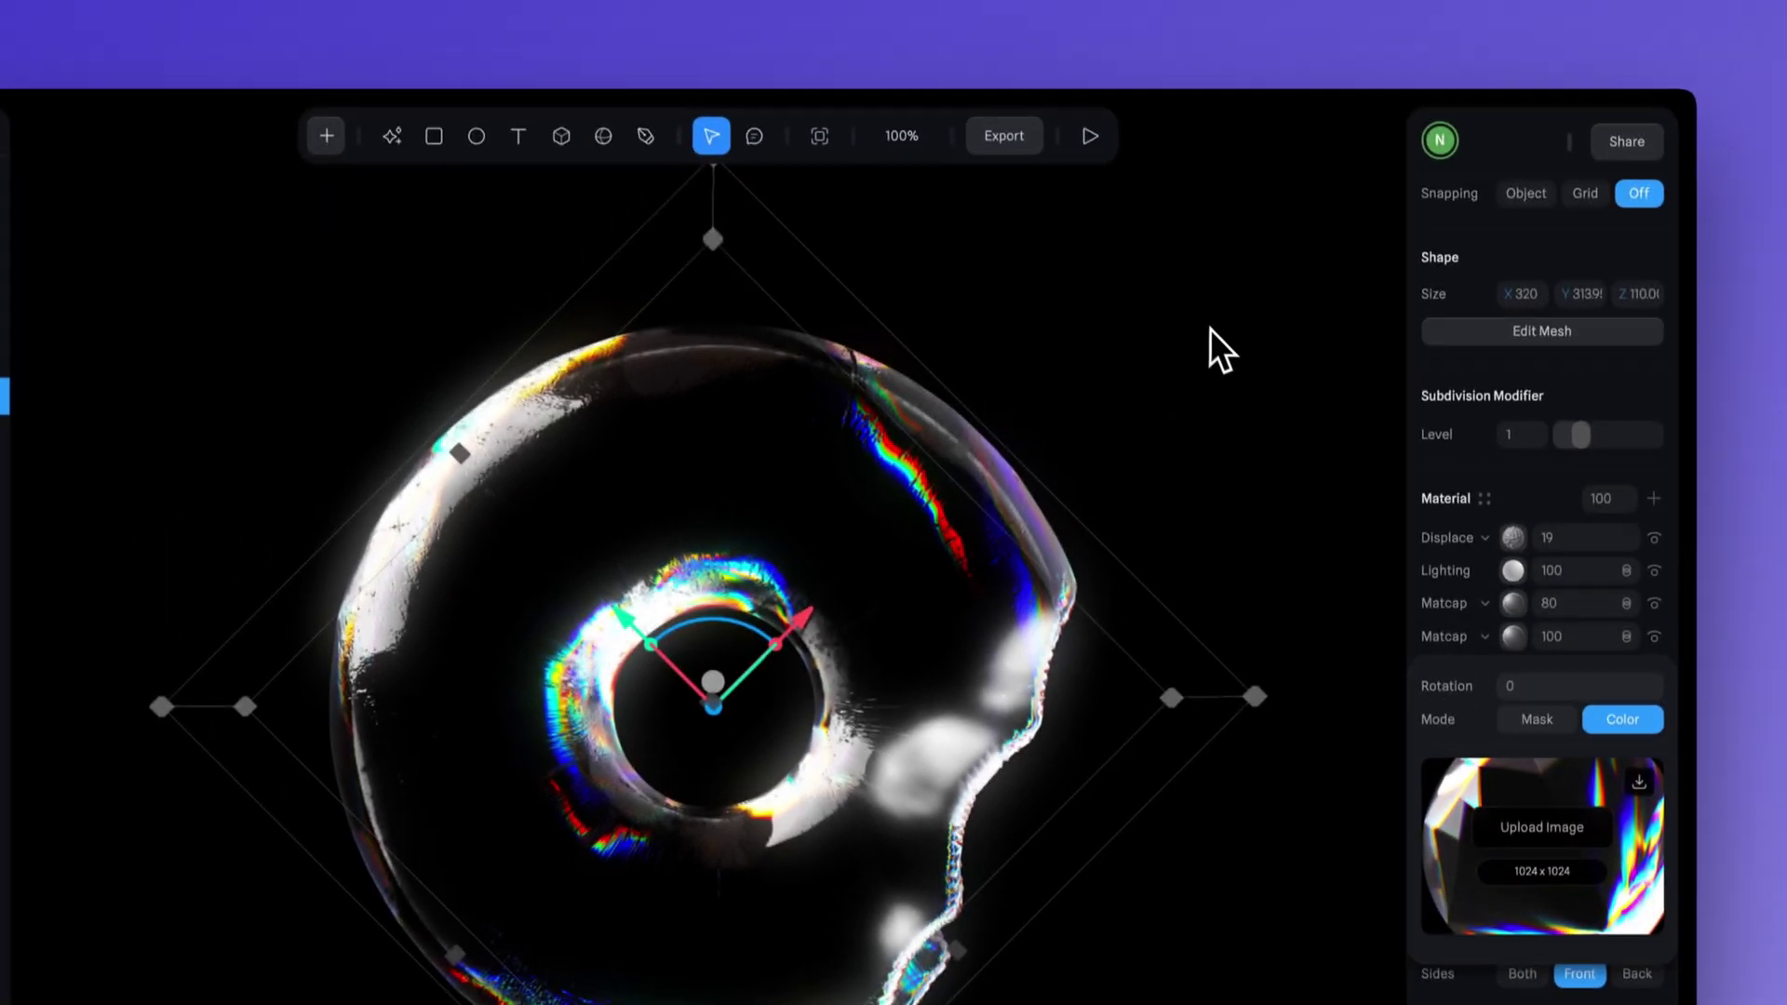
click(1088, 154)
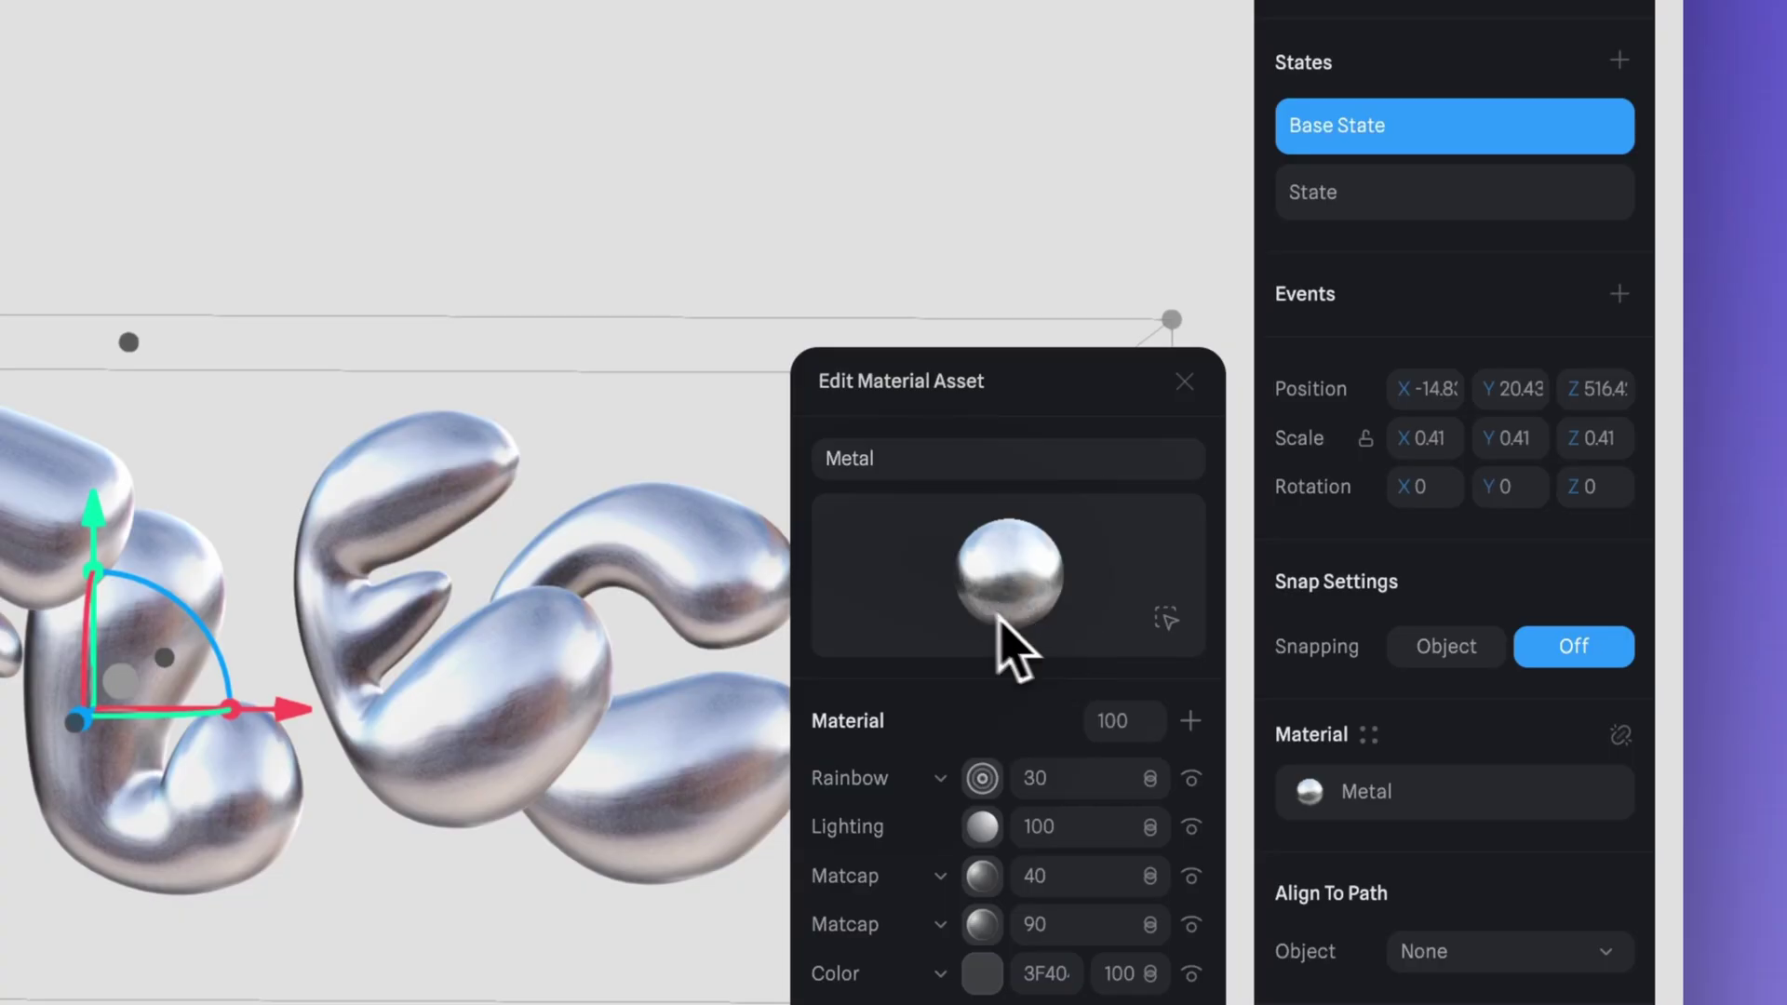
click(1185, 382)
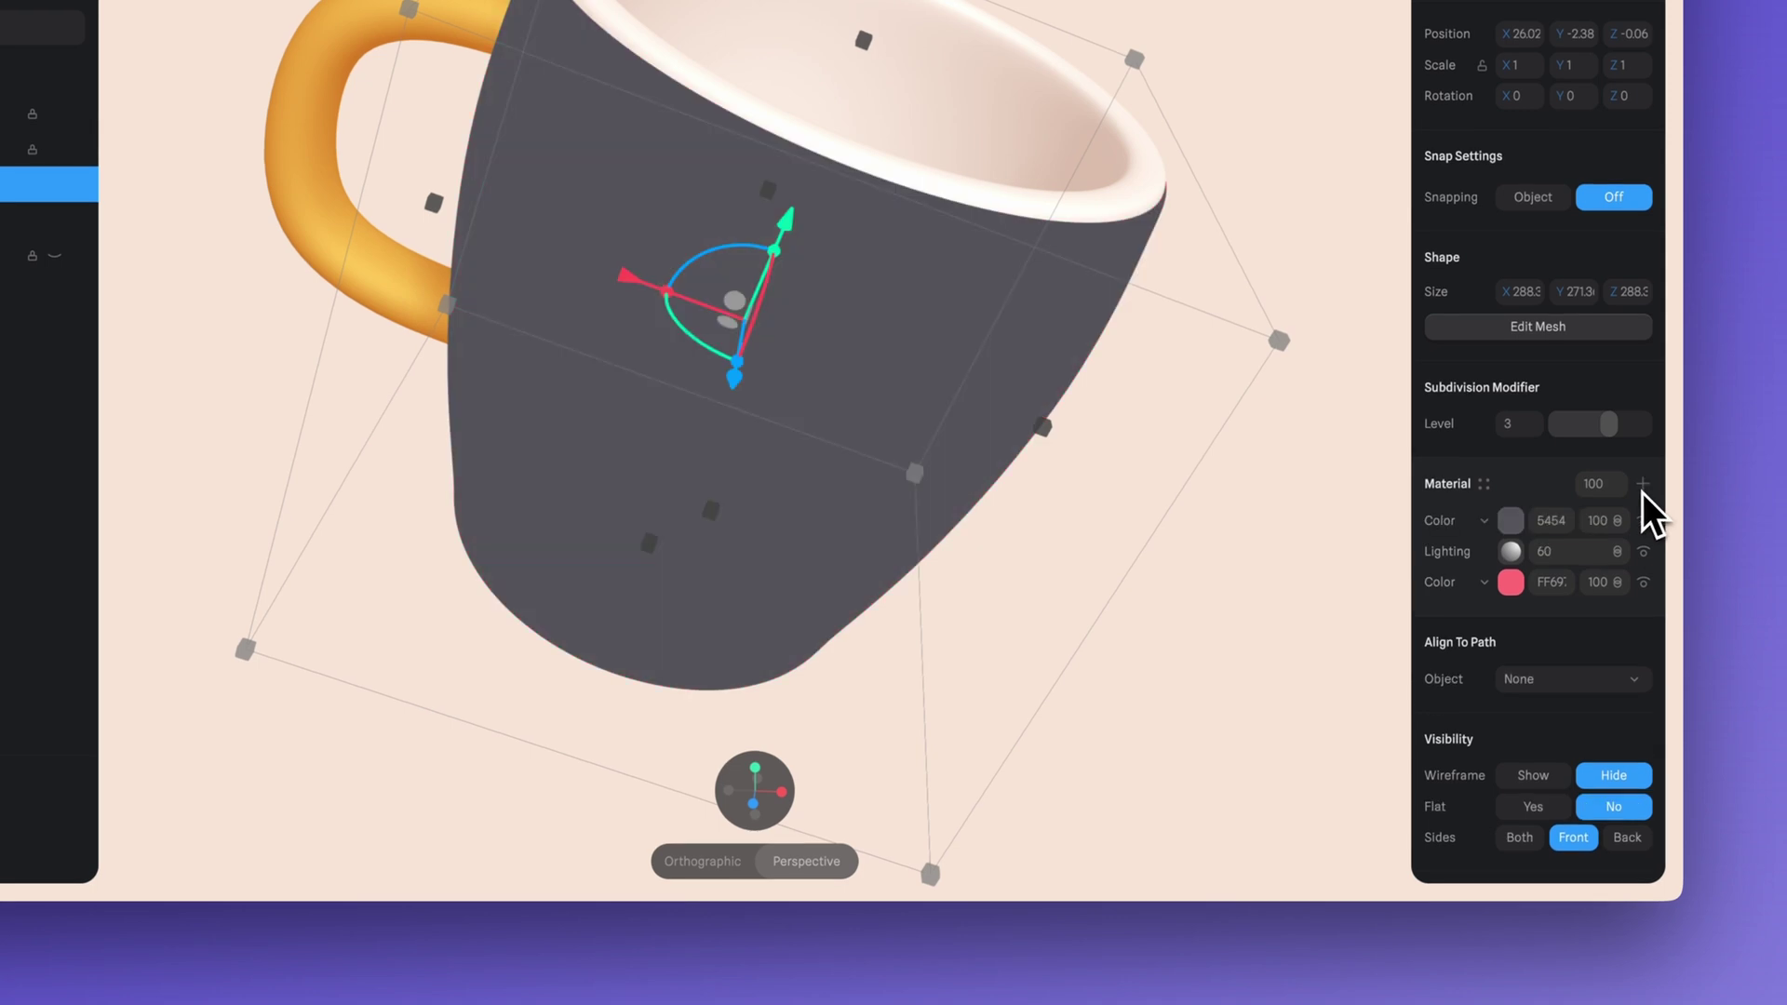
- Turn the body's Color layer into a Matcap layer using a glossy matcap from Image Assets
click(1486, 526)
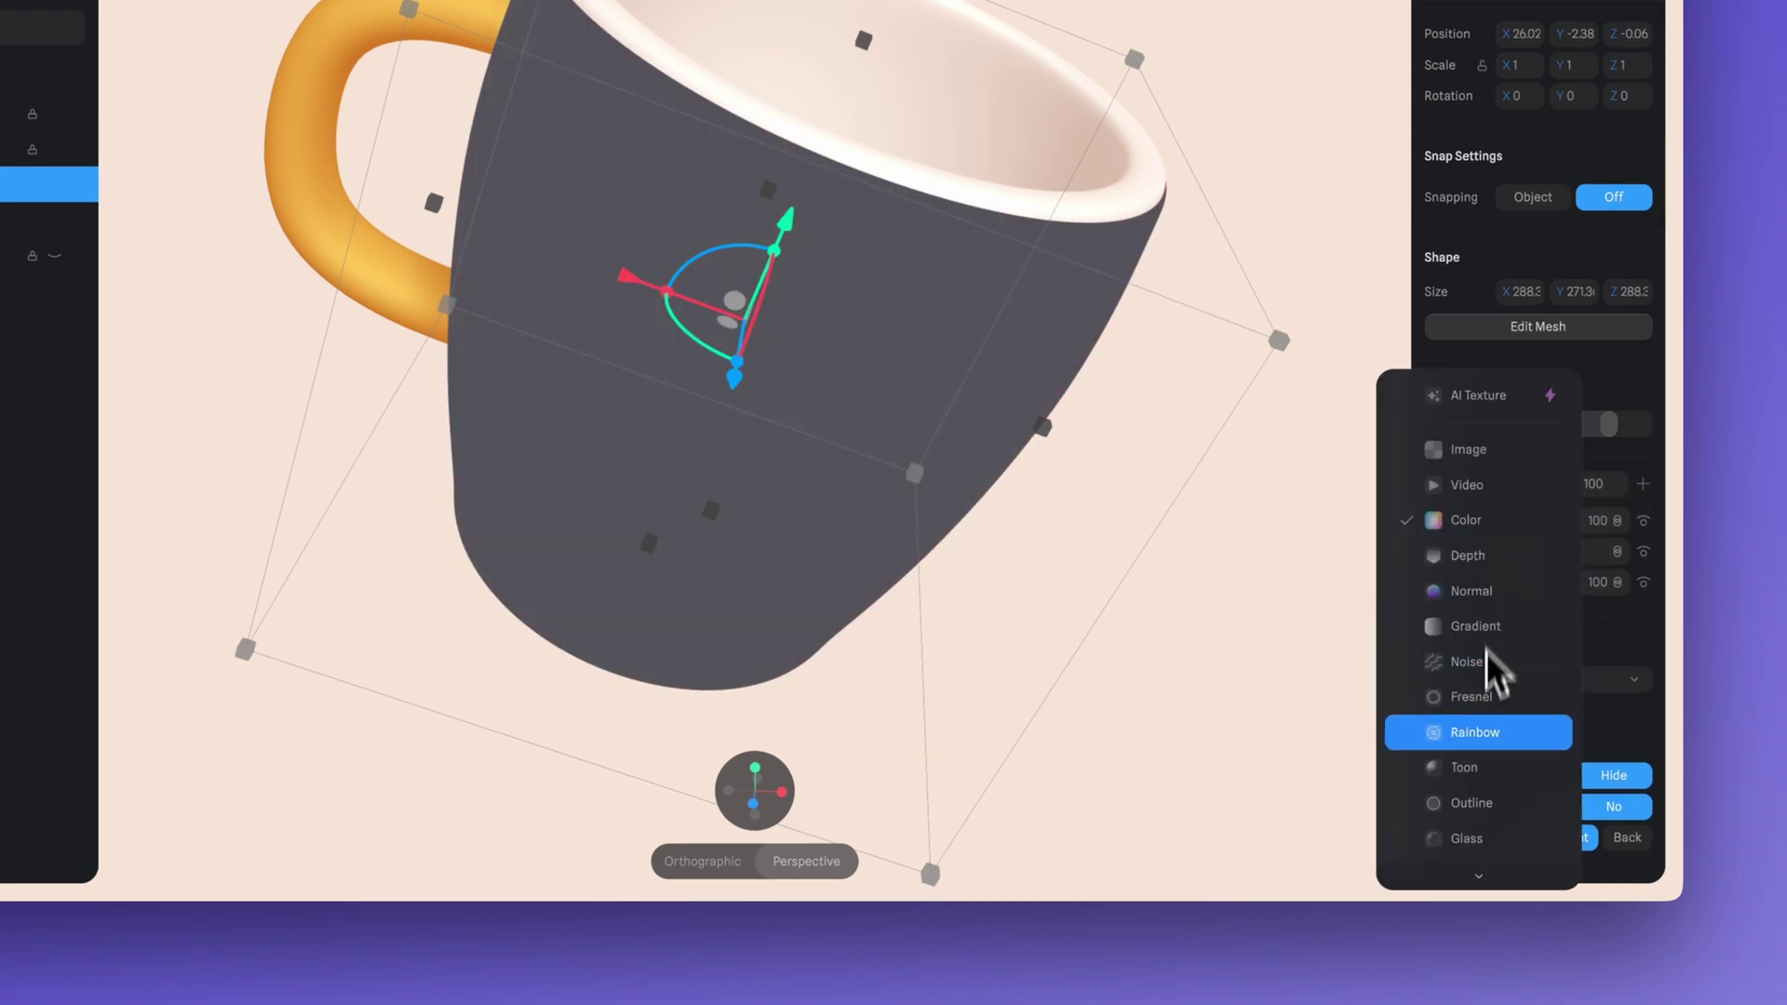
scroll(1480, 810, down, 3)
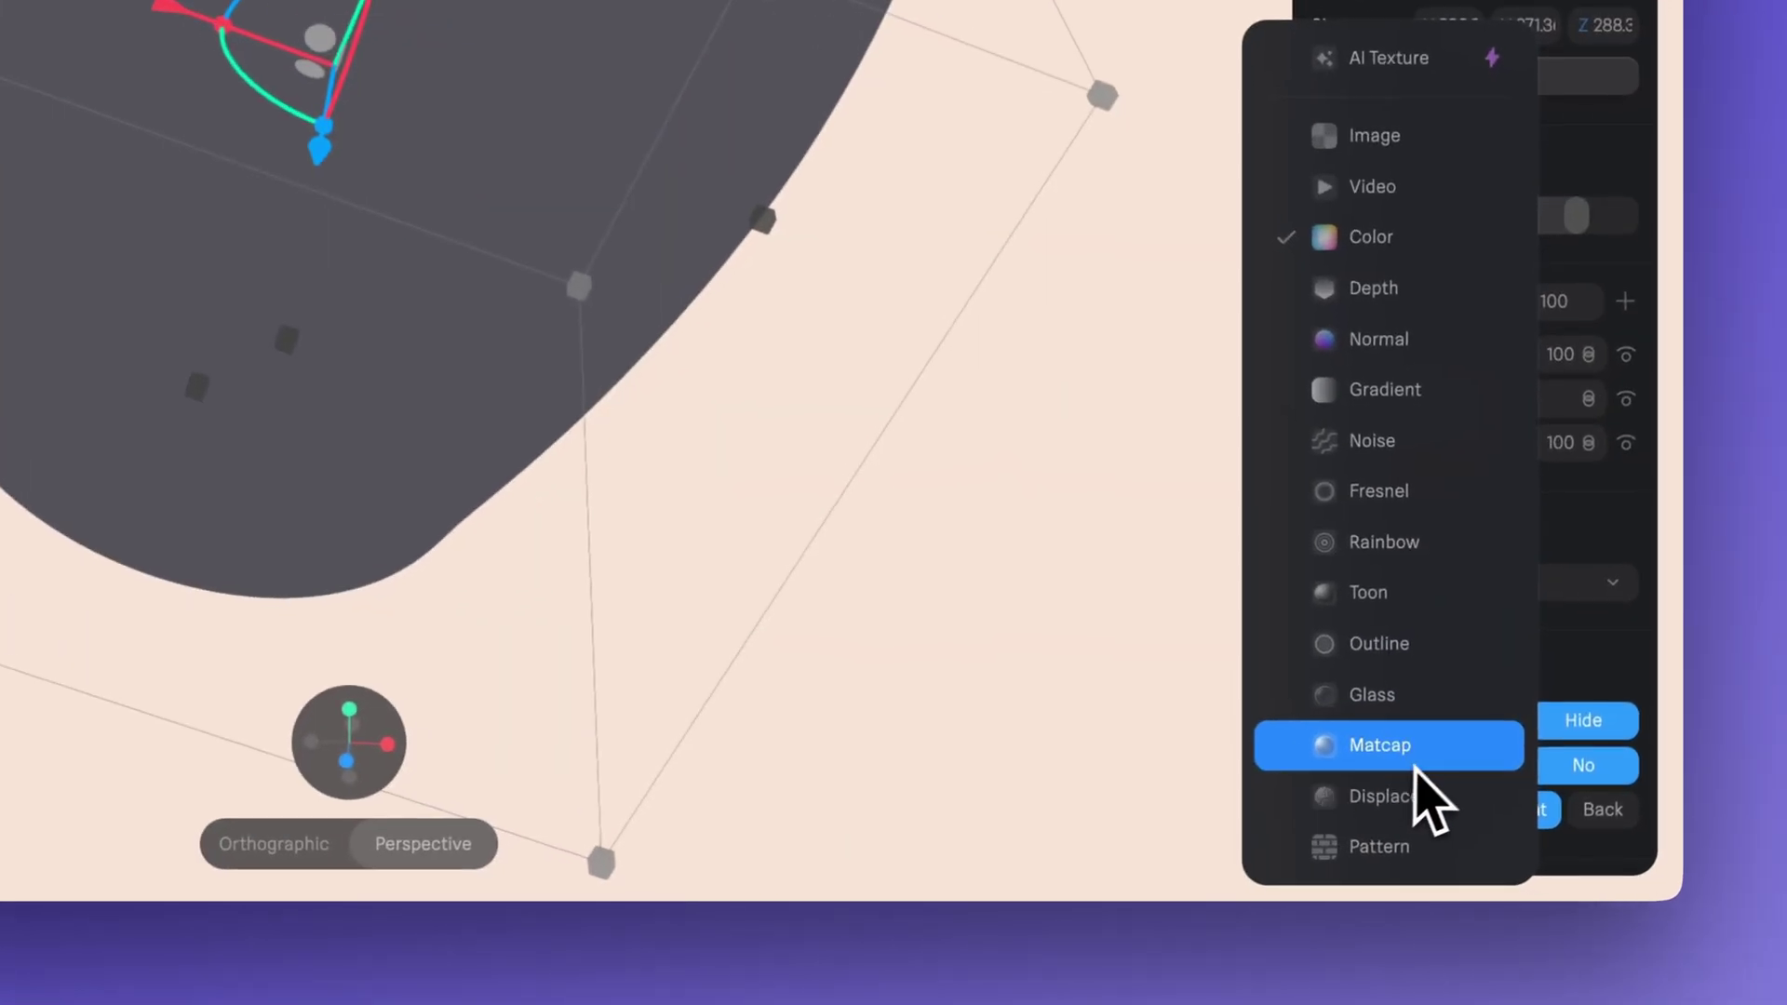
click(1338, 766)
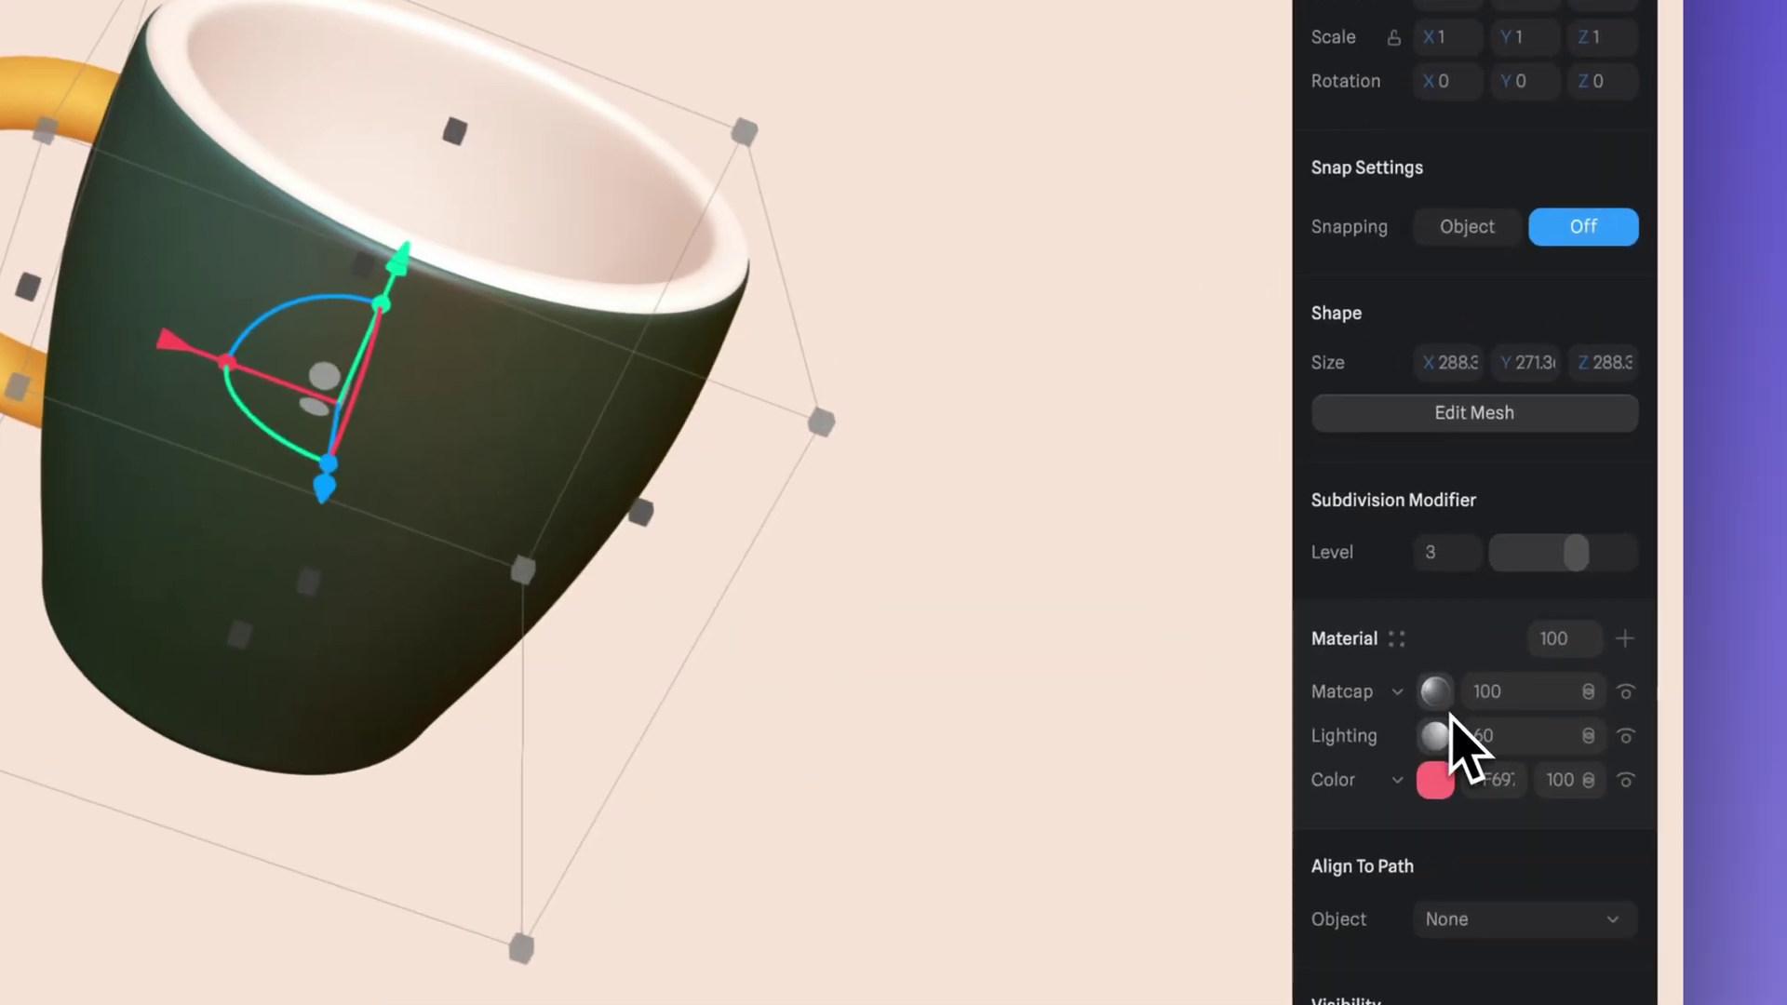
click(1435, 691)
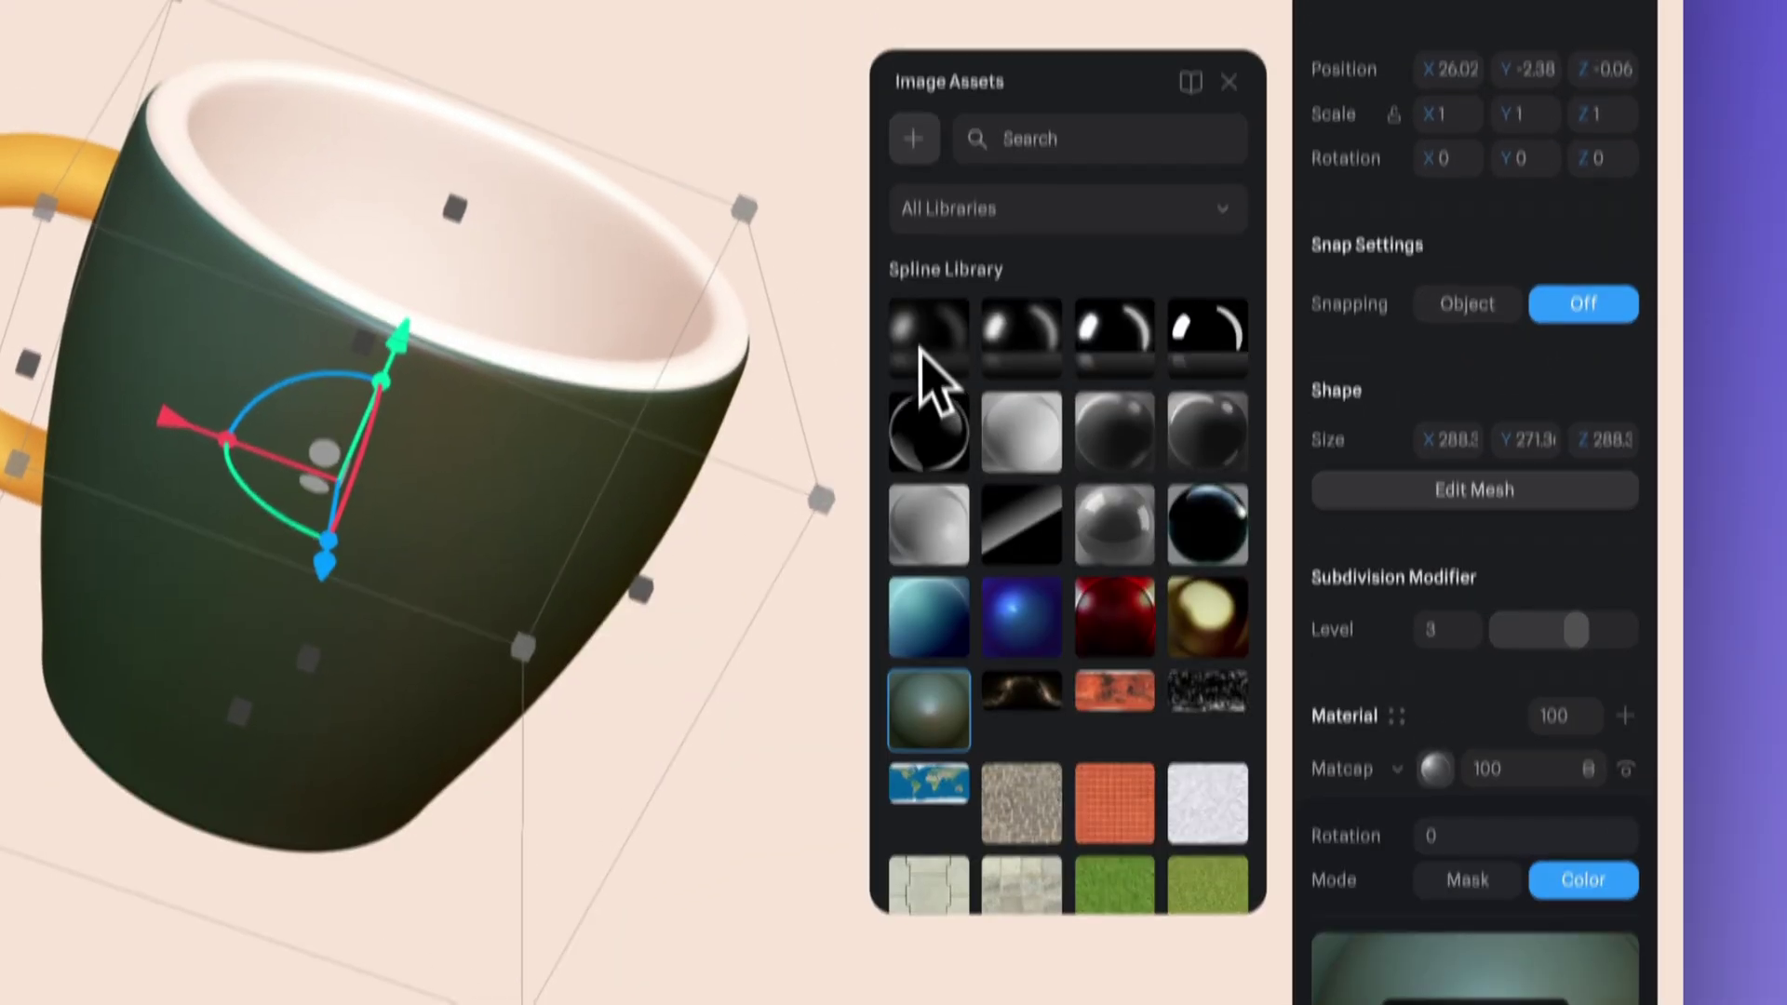
click(929, 280)
click(1021, 291)
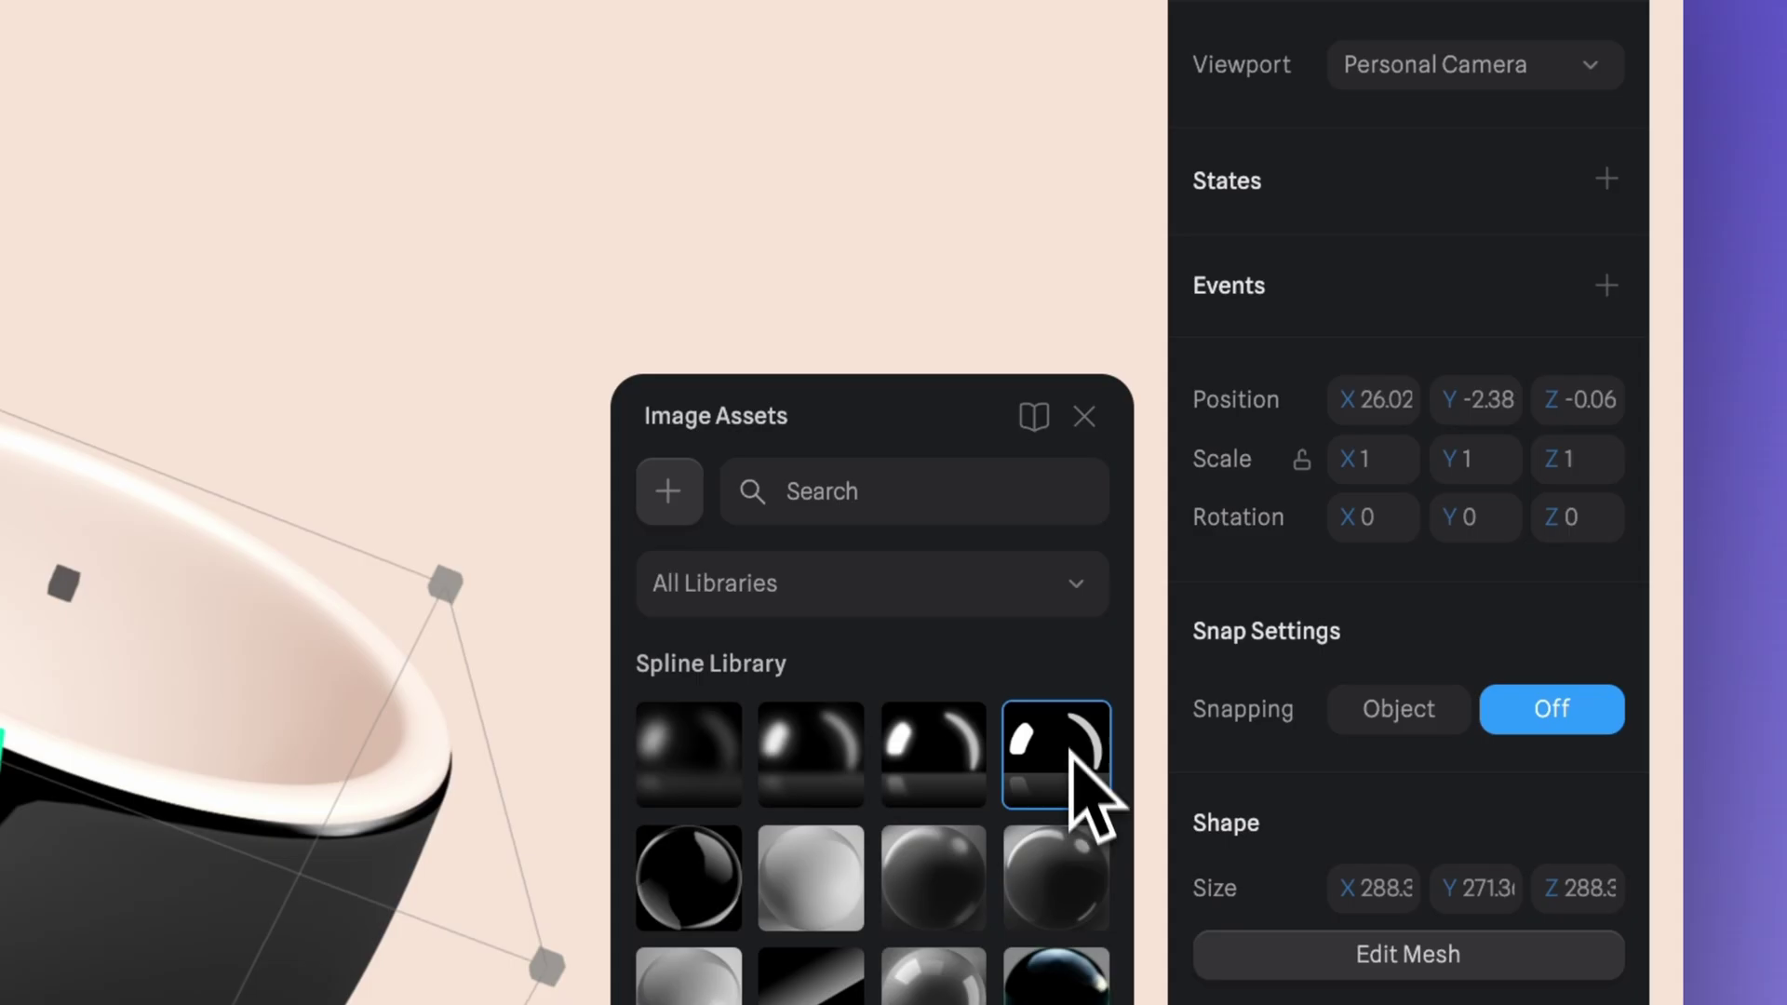
click(1112, 461)
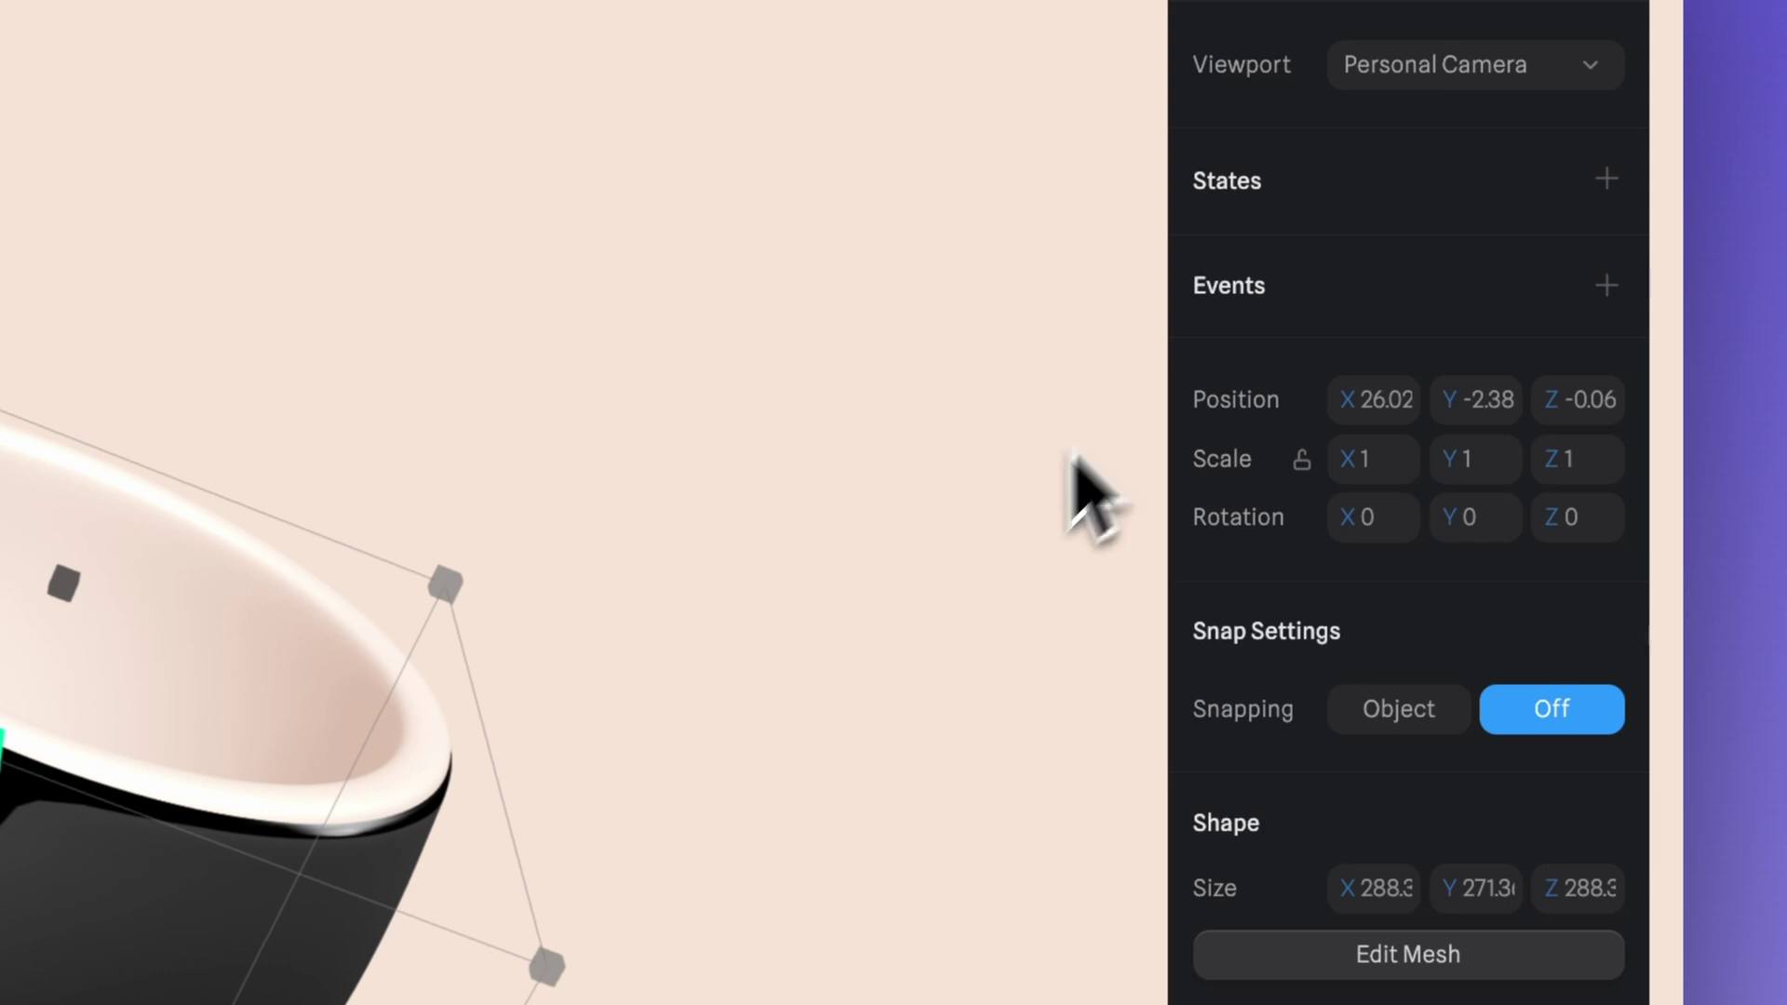
click(1070, 456)
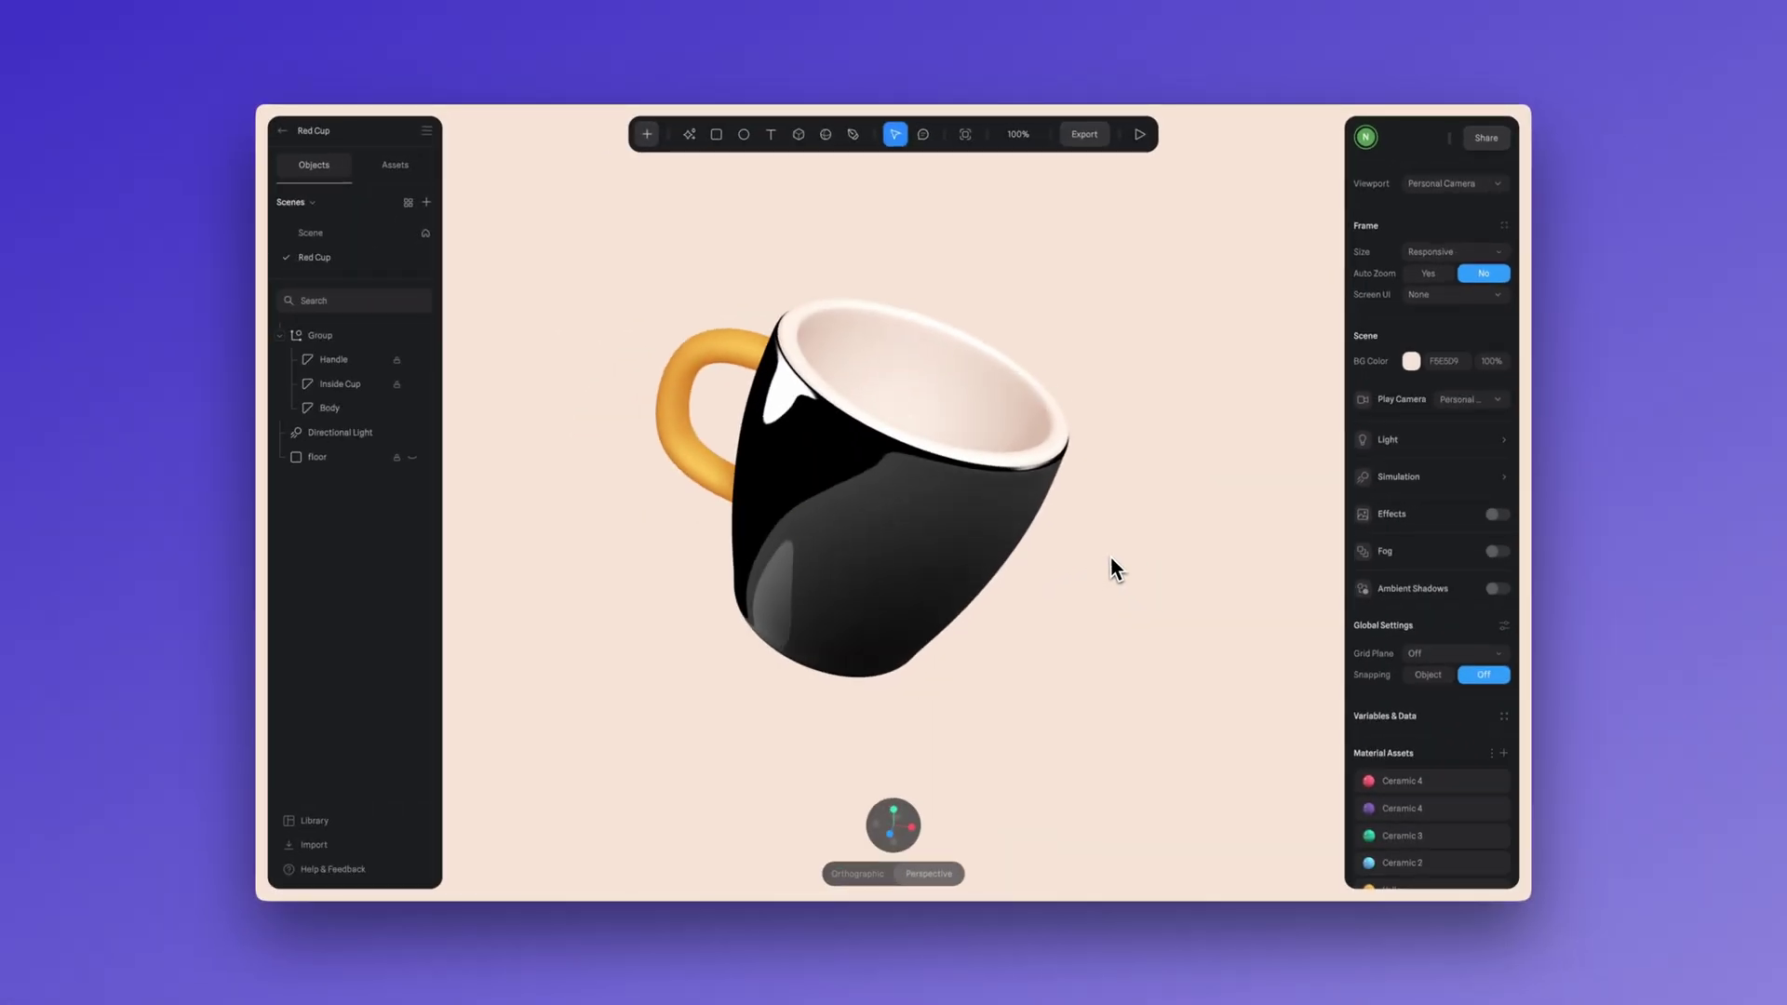
- Switch the body's Matcap layer blend mode to Screen
drag(1111, 558, 1186, 560)
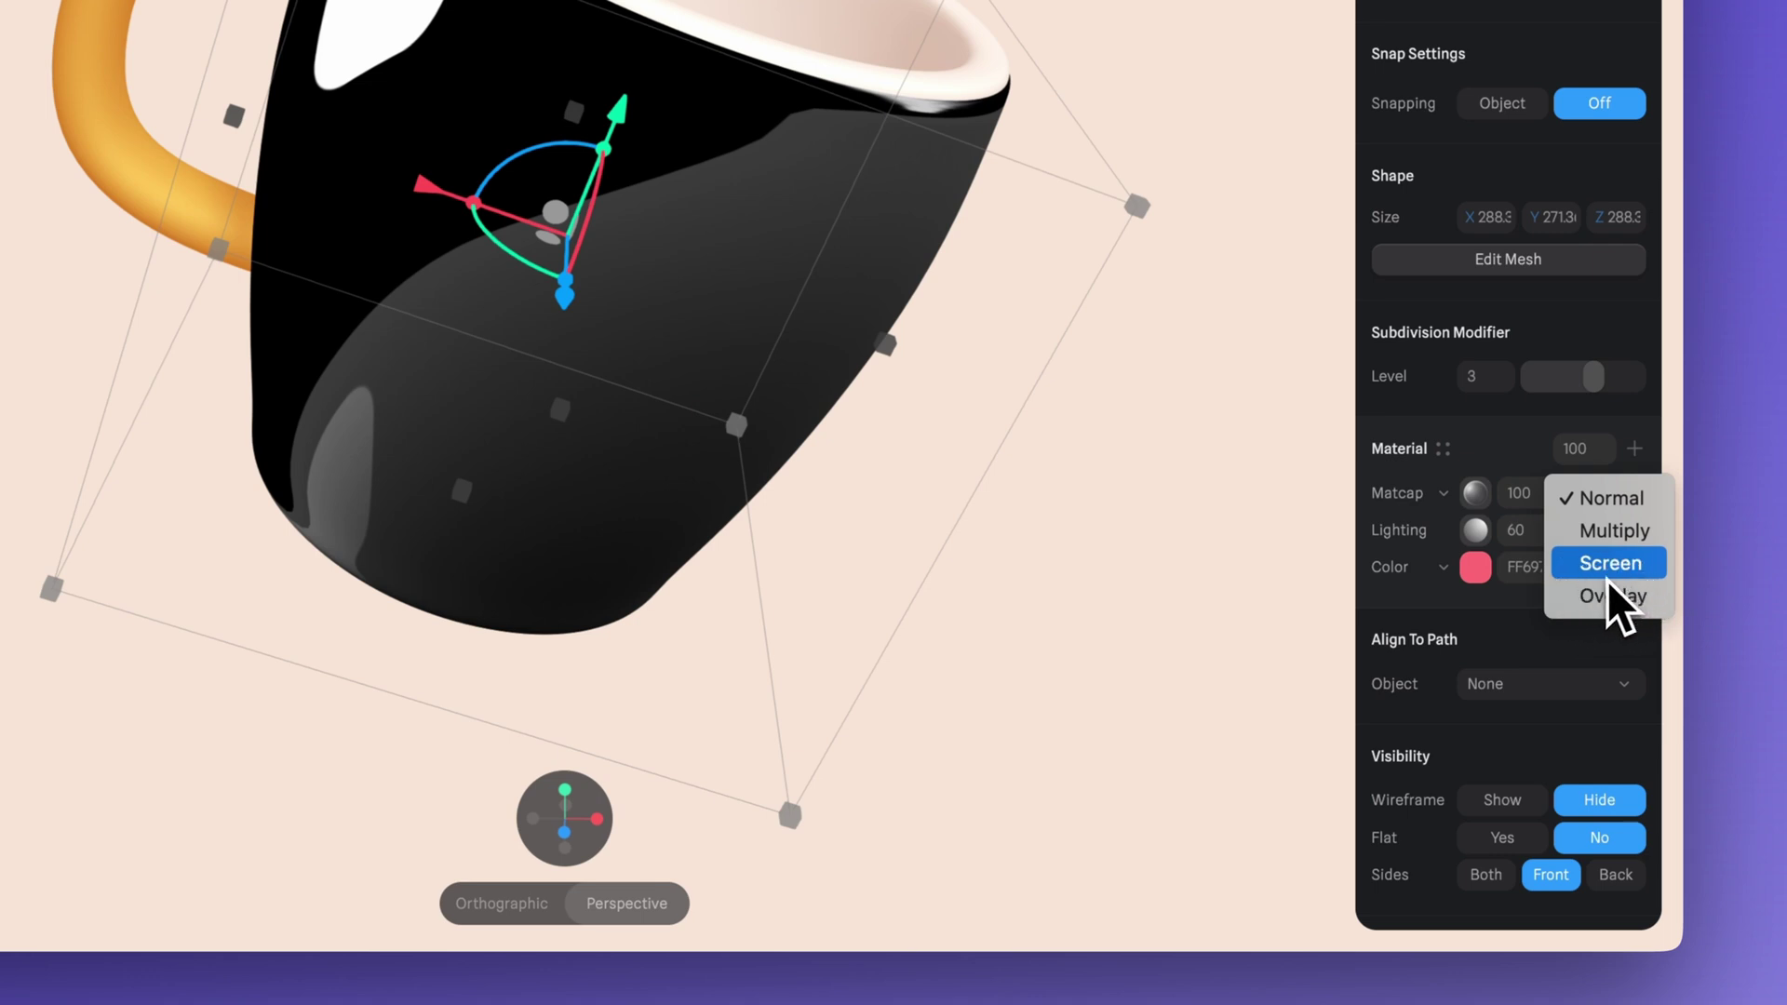
click(1660, 573)
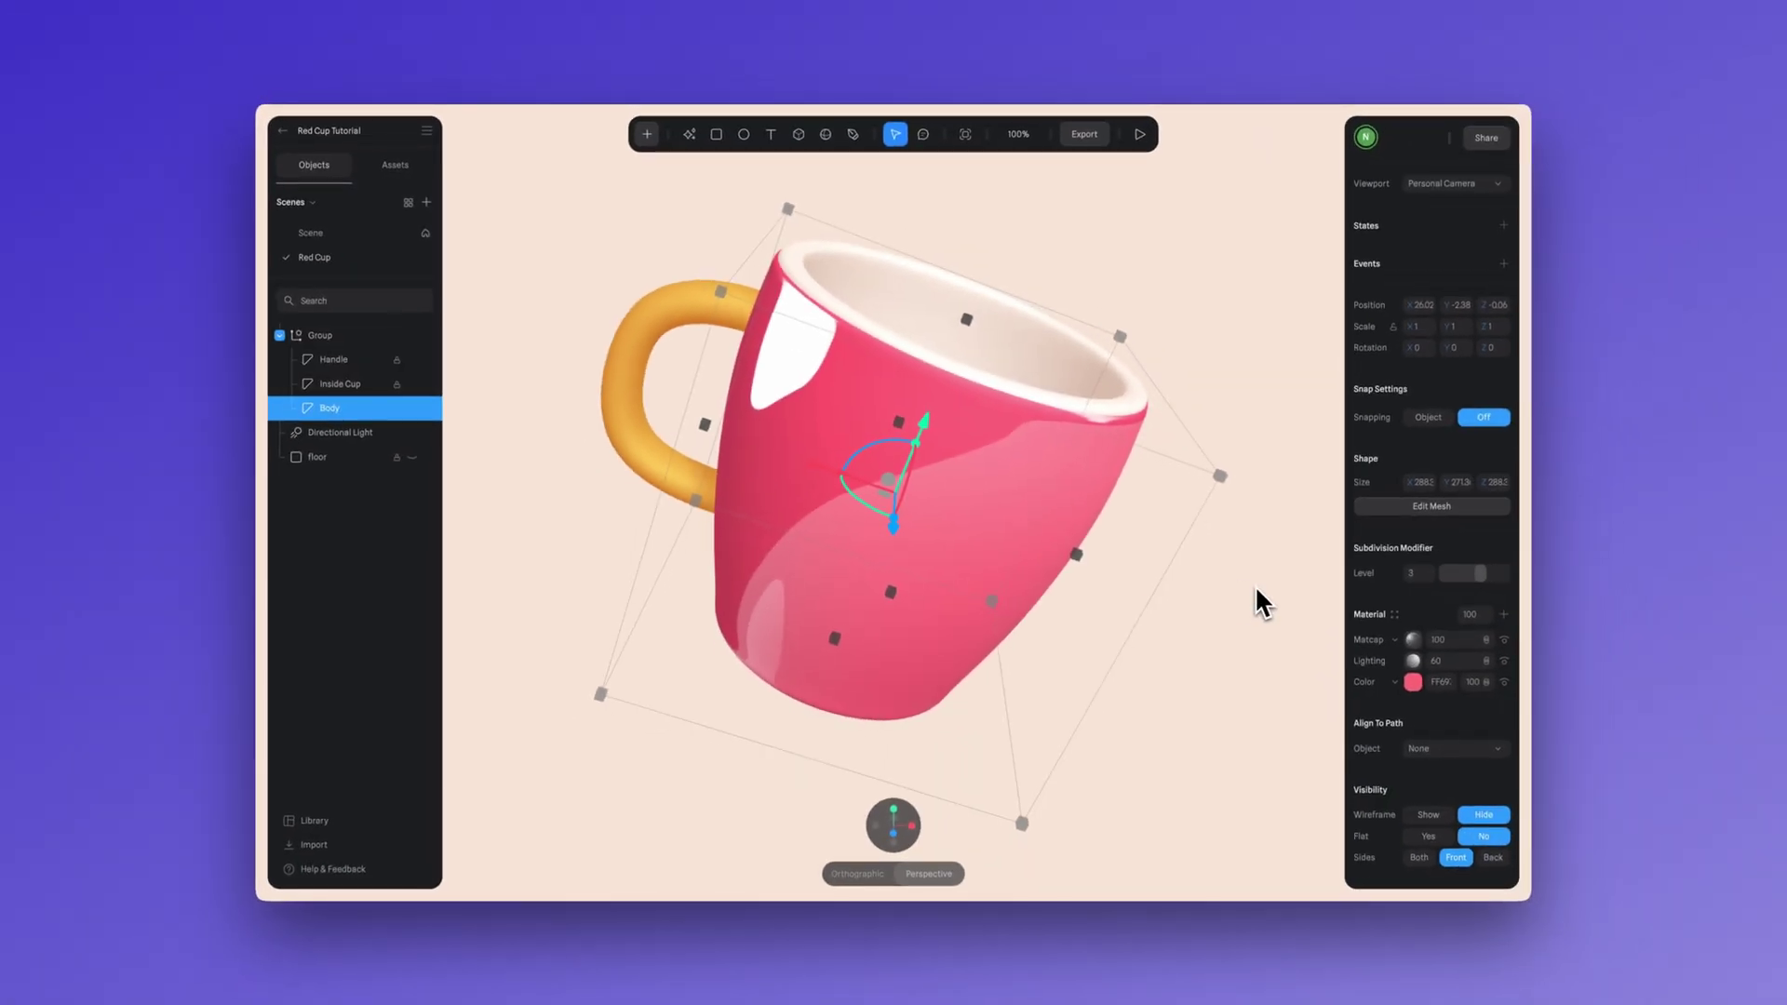
- Inspect the cup from several angles, then lower the Body's Matcap layer from 100 to 63
click(1460, 560)
drag(1255, 584, 1145, 559)
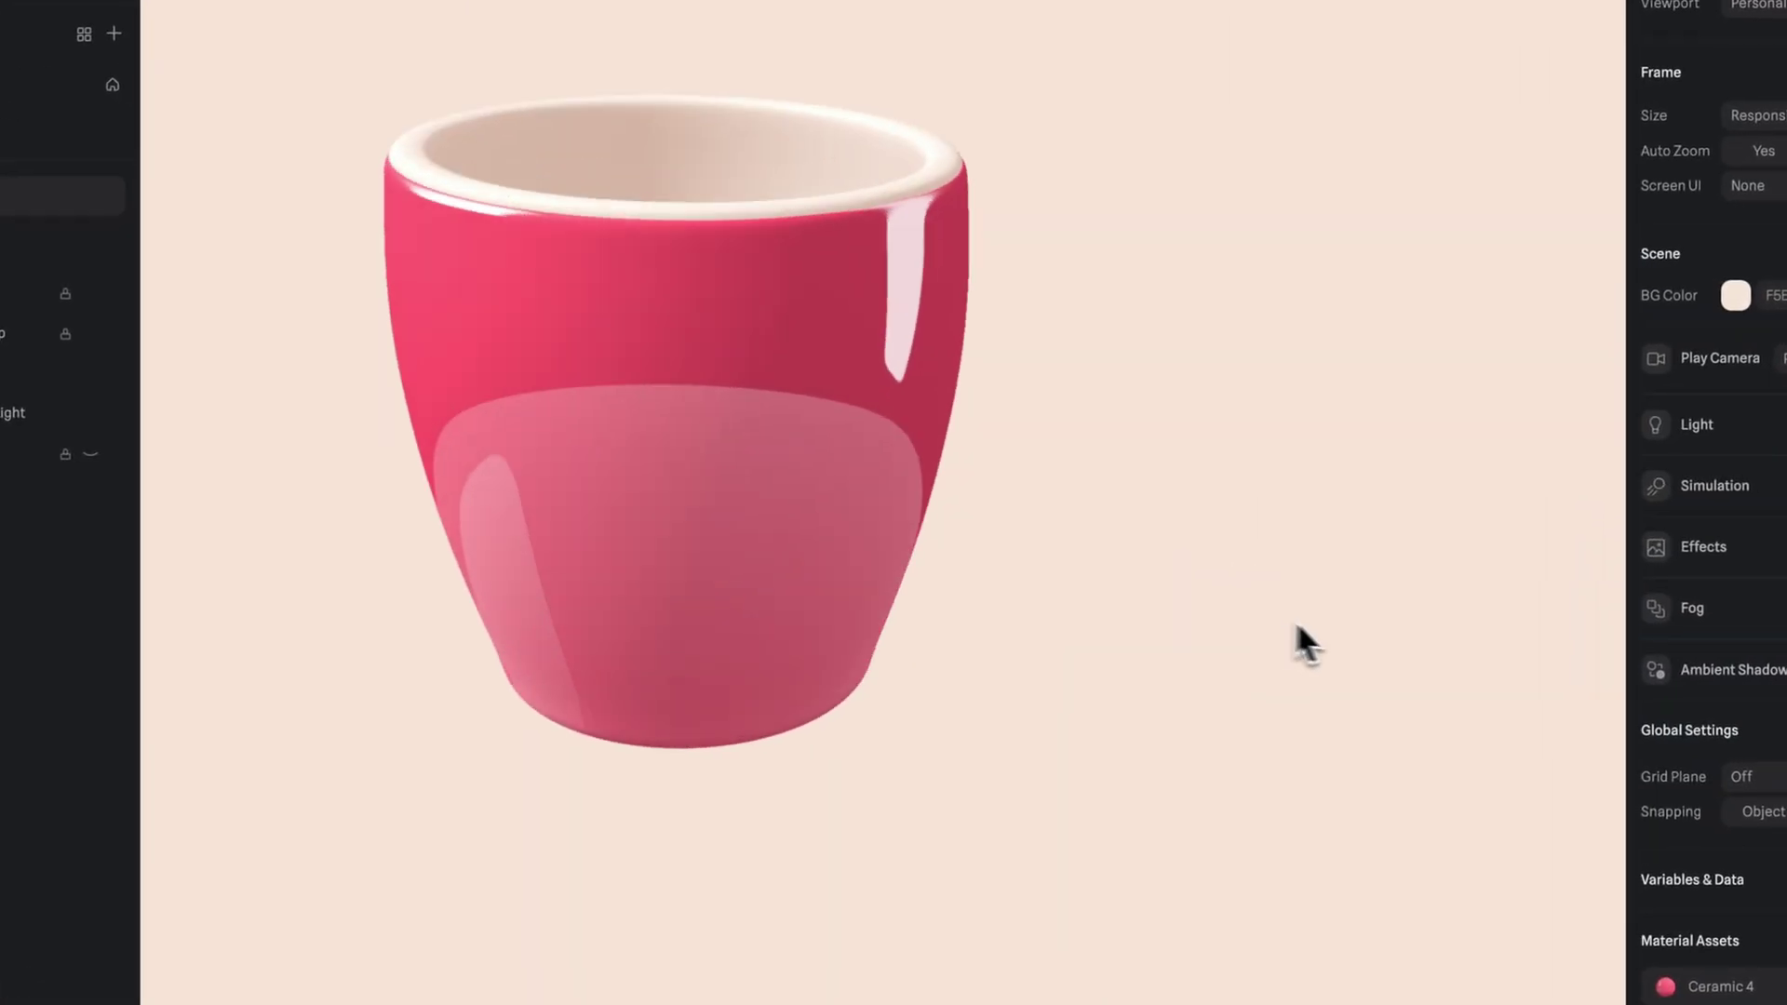
drag(1296, 626, 1471, 684)
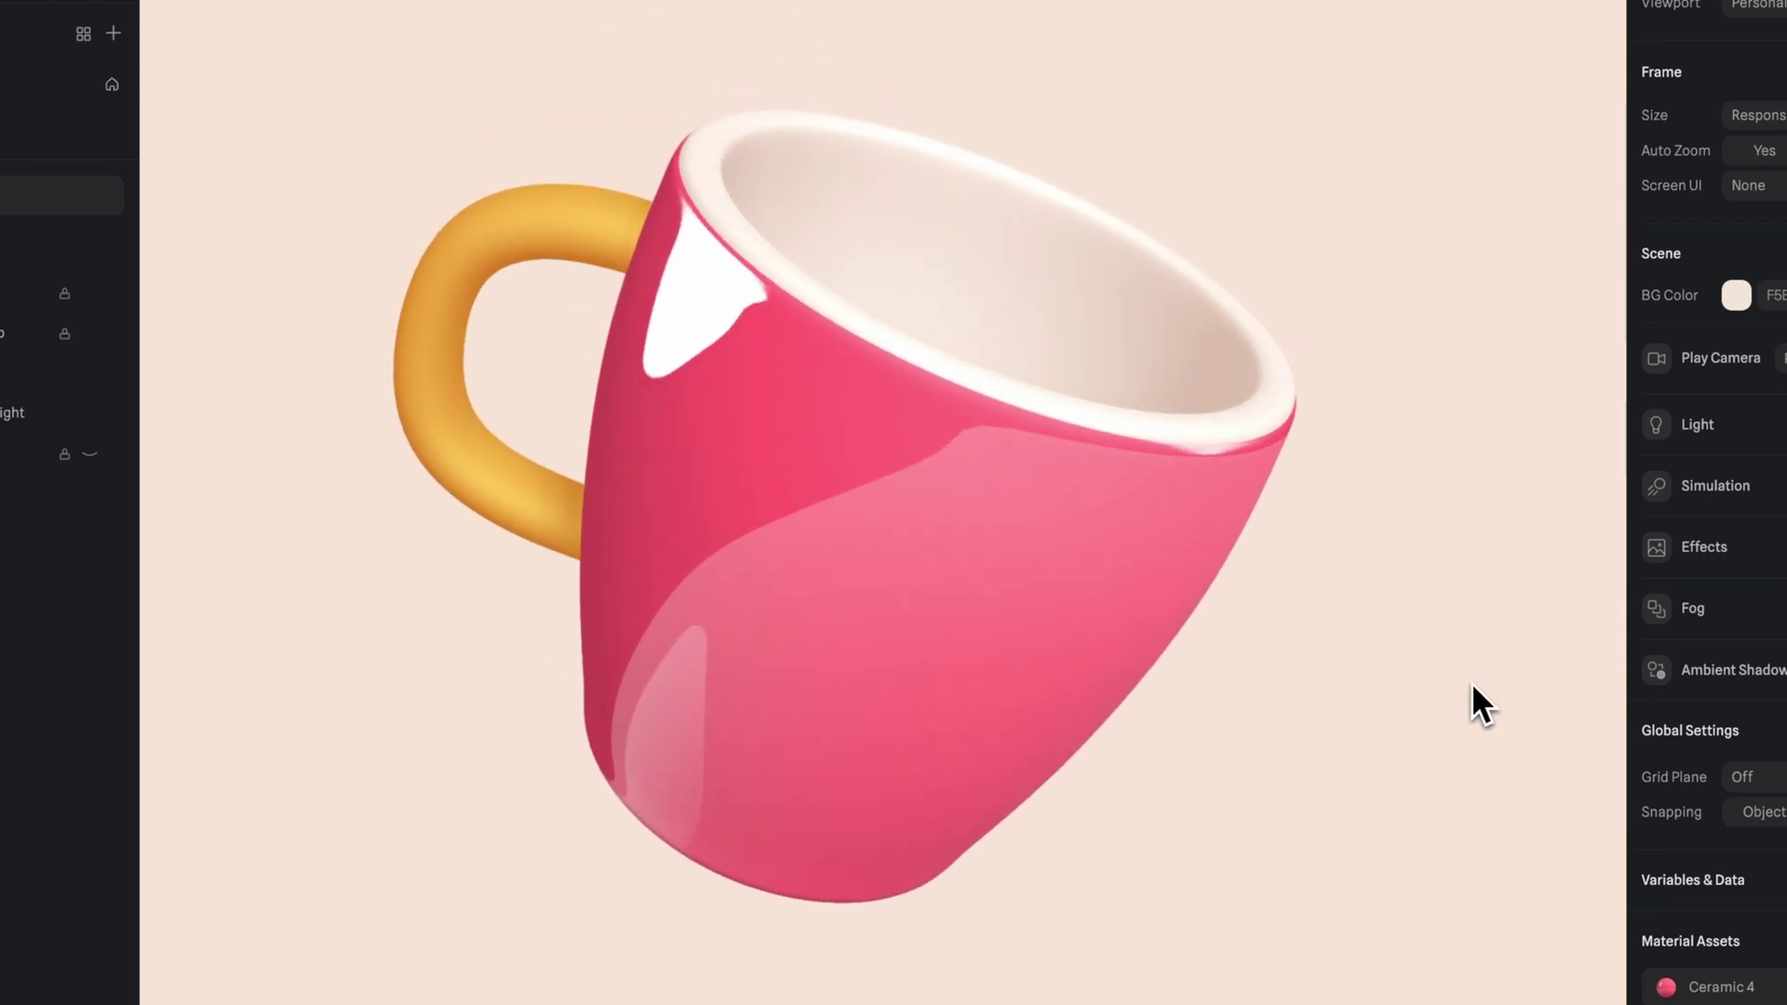
click(1021, 575)
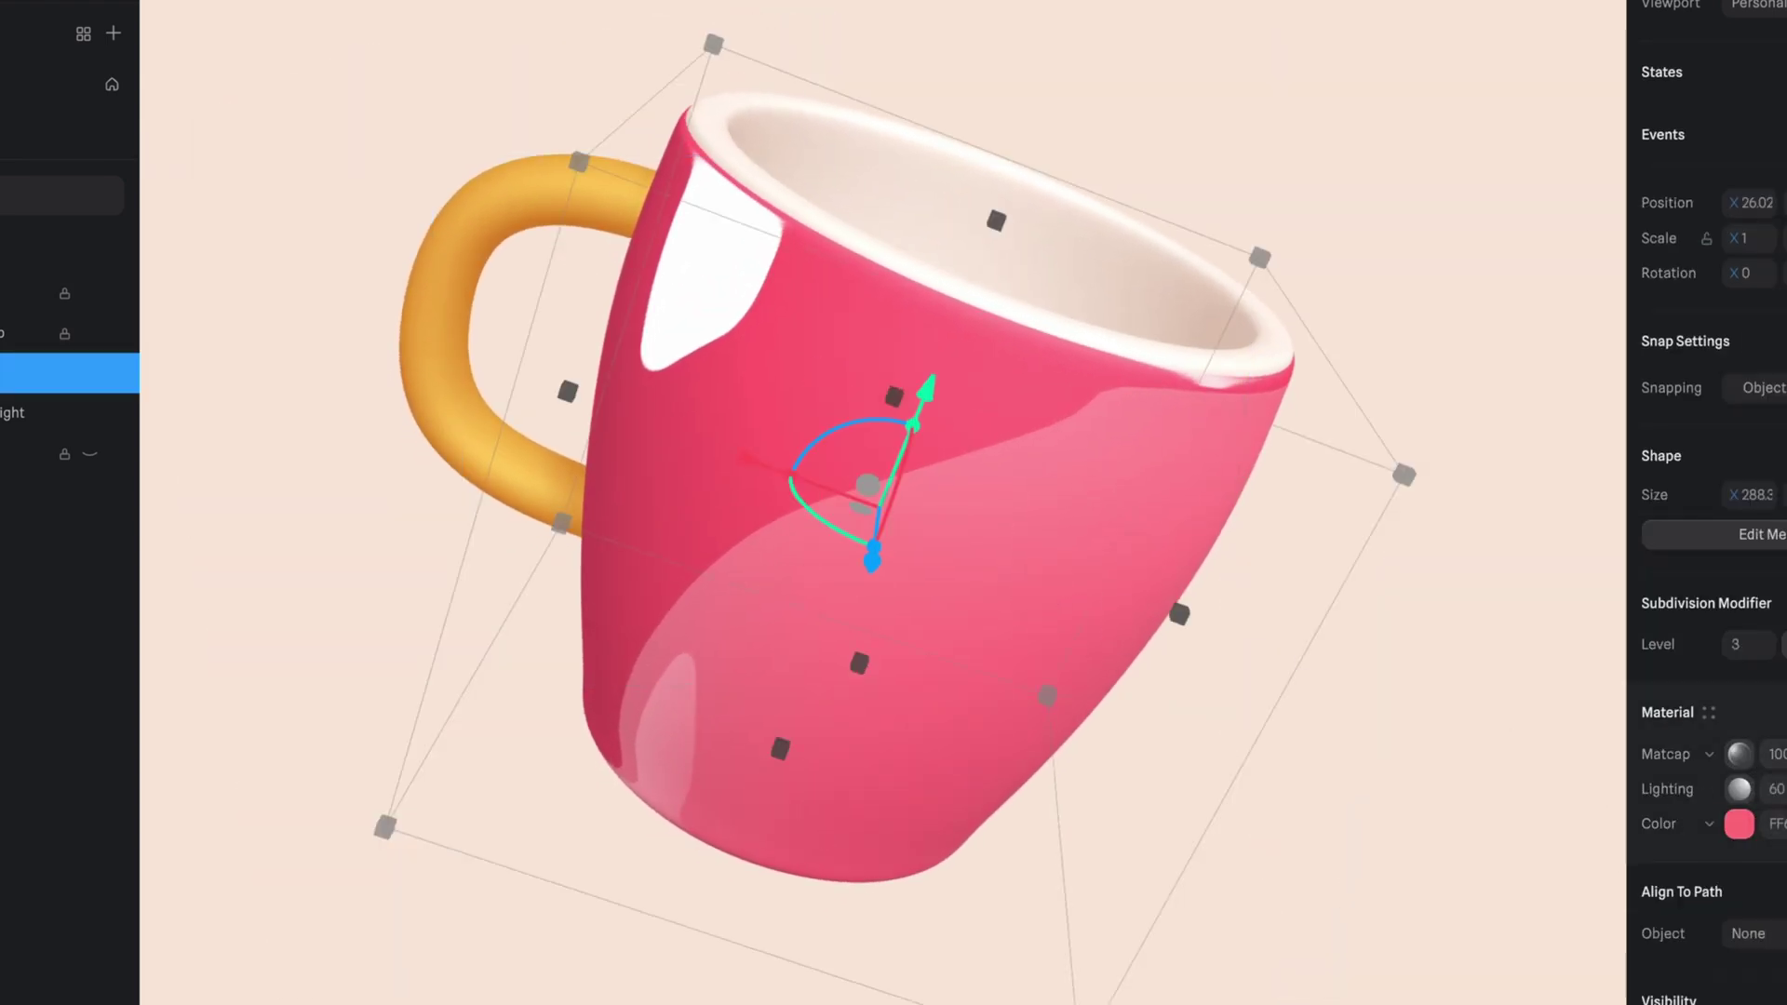
click(1520, 742)
click(1112, 256)
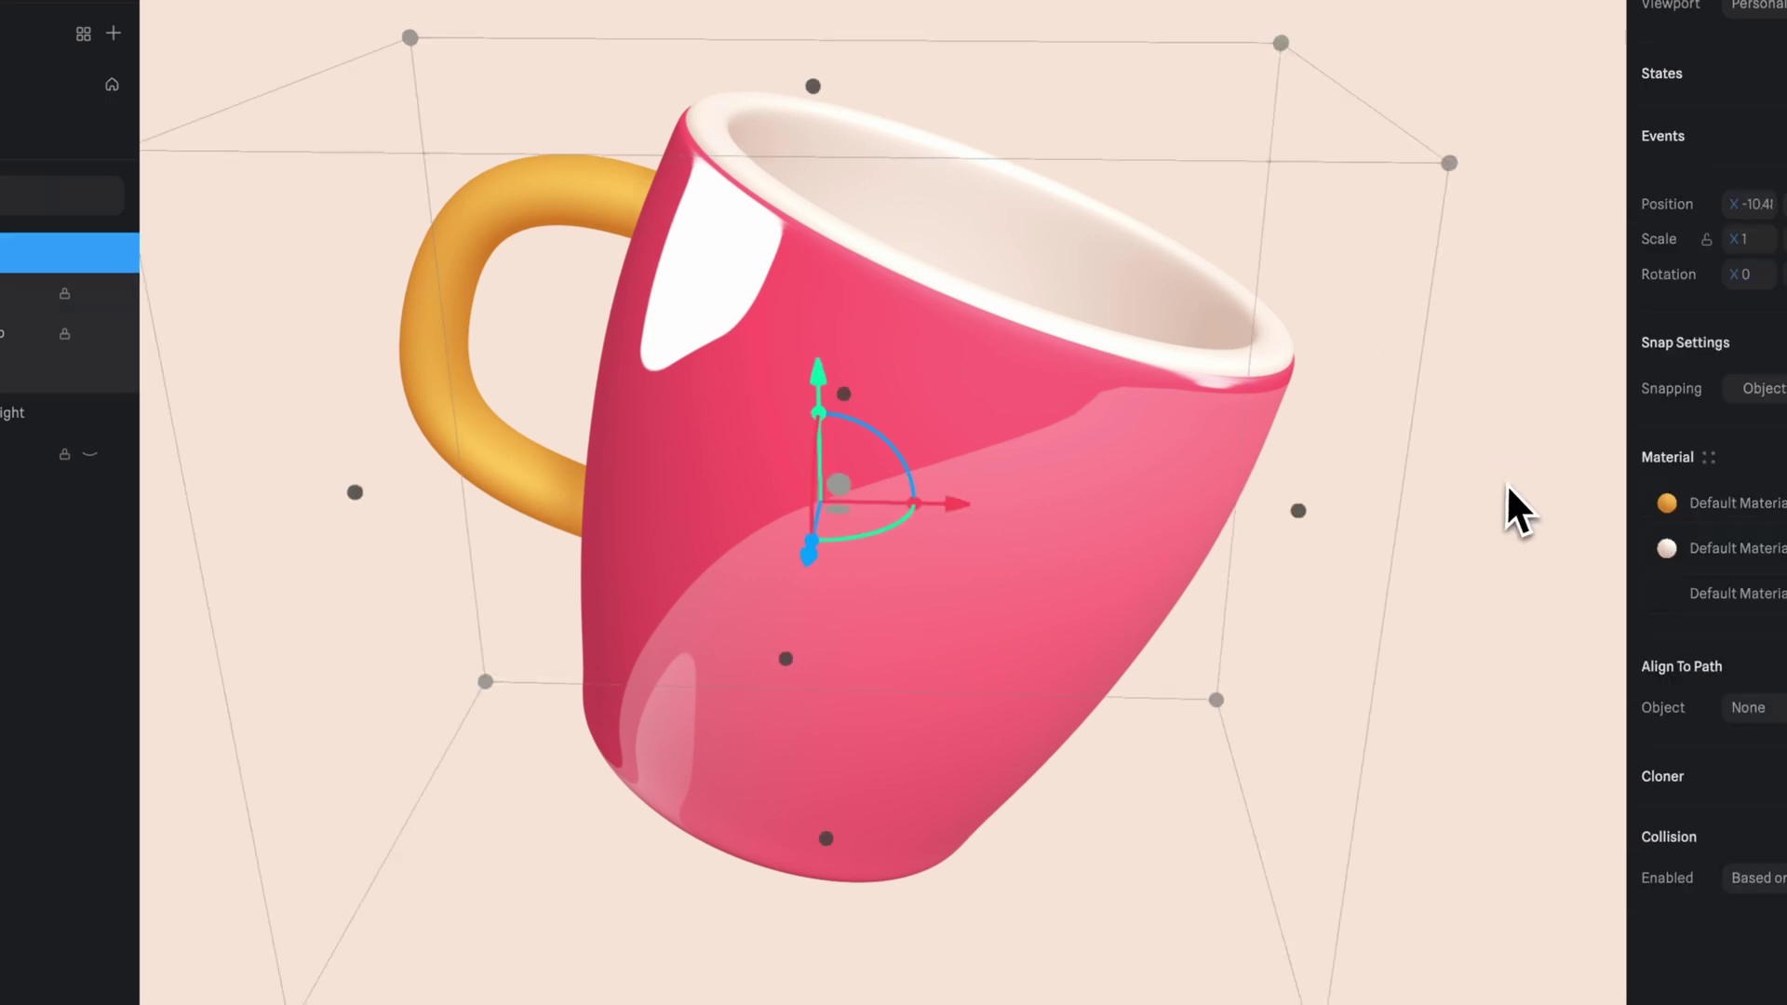
click(1470, 552)
mouse_move(1382, 640)
mouse_down()
mouse_move(1293, 624)
mouse_move(1454, 641)
mouse_move(1422, 672)
mouse_move(1359, 641)
mouse_move(1422, 659)
mouse_move(1469, 622)
mouse_move(1432, 654)
mouse_move(1348, 662)
mouse_move(1374, 649)
mouse_up()
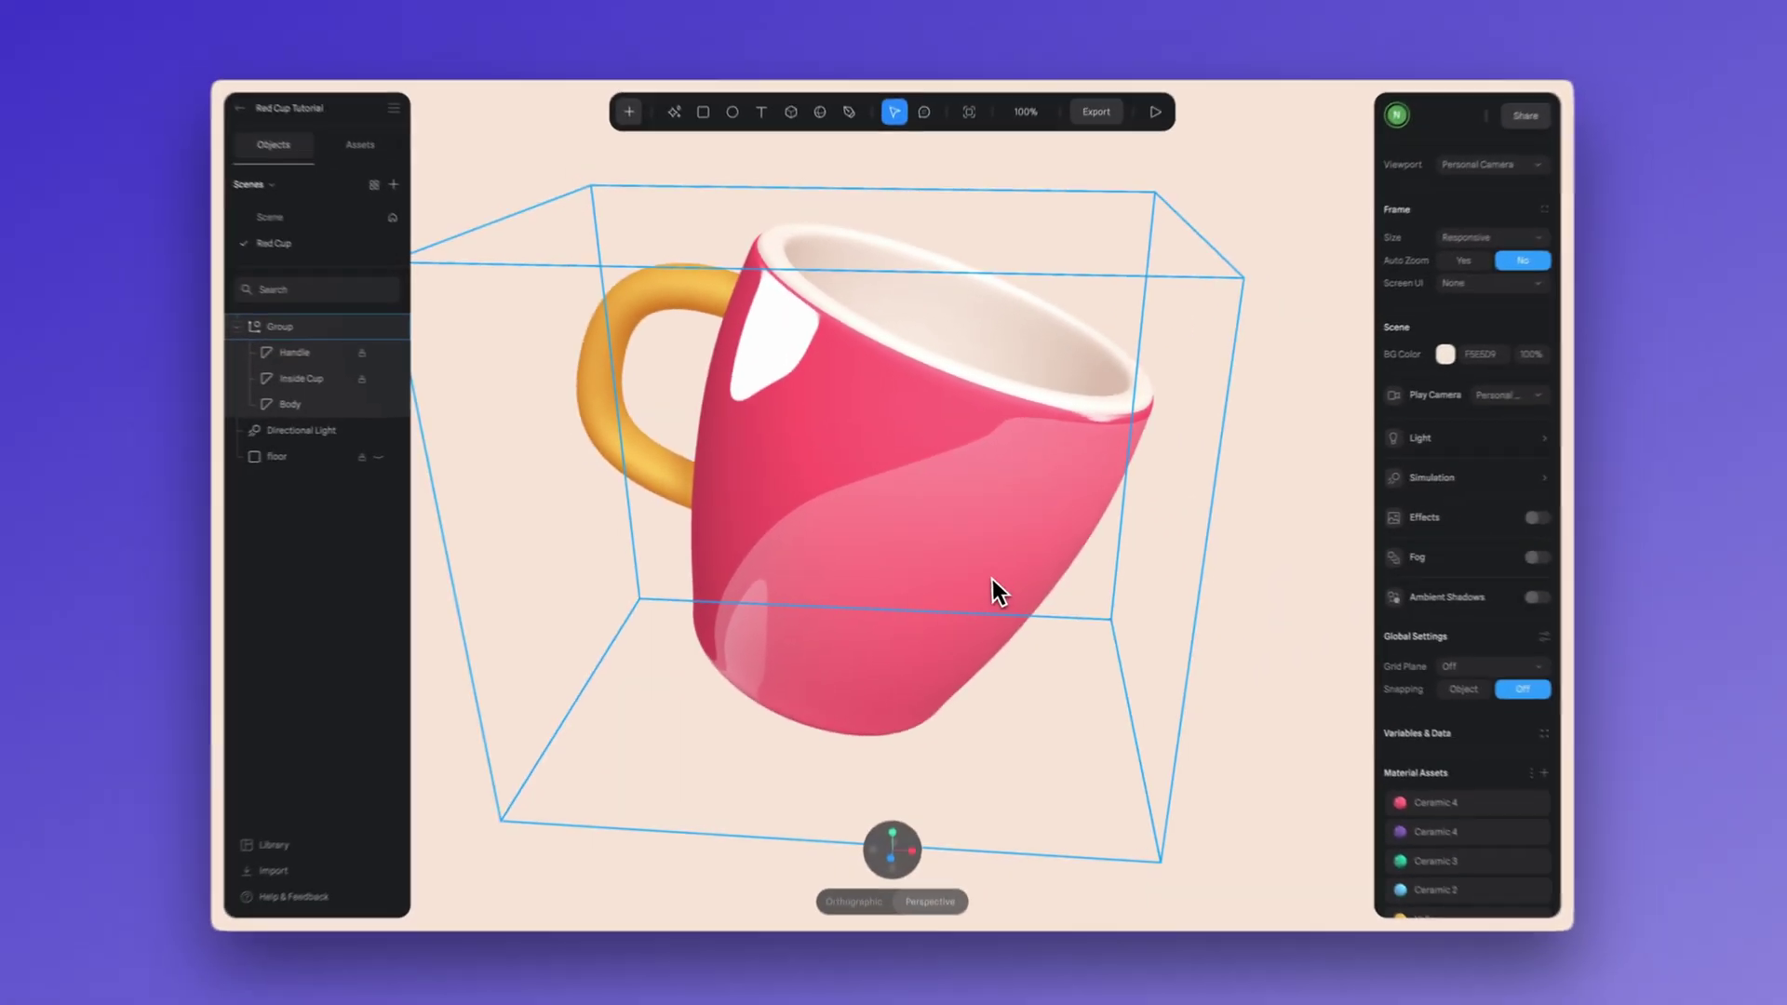
click(1041, 658)
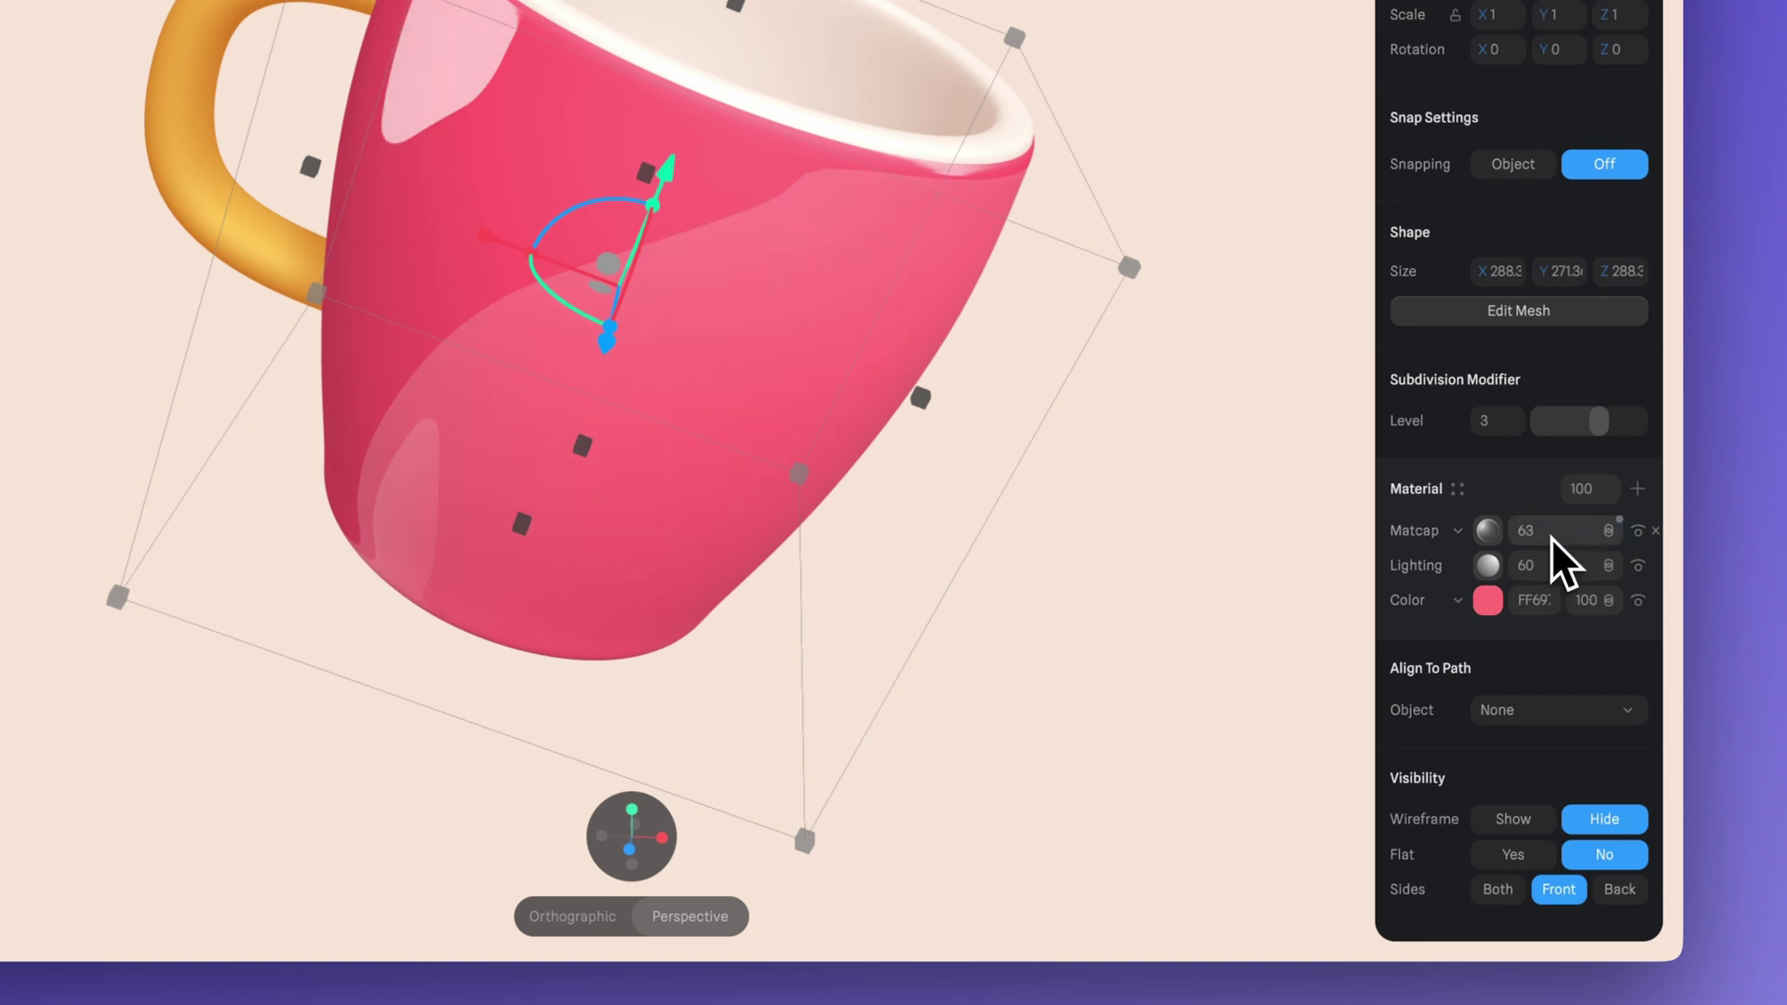
click(1214, 557)
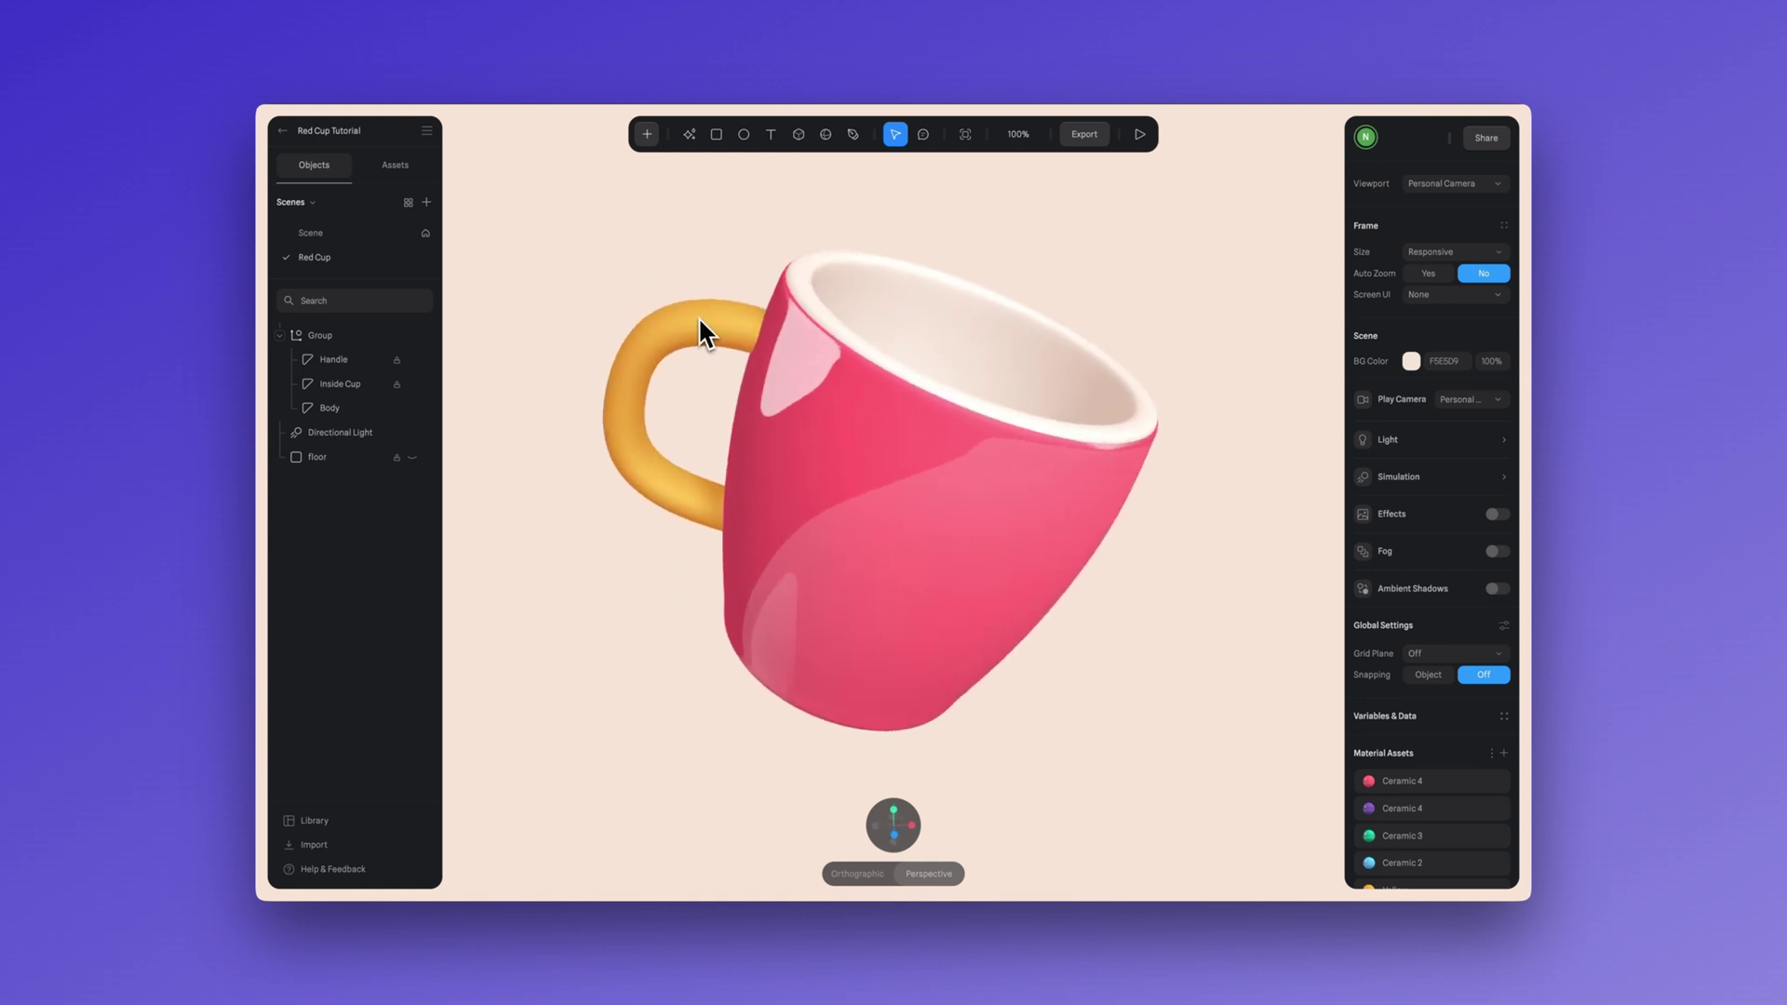
- Give the Inside Cup a glossy Matcap layer in place of its Color layer
click(700, 324)
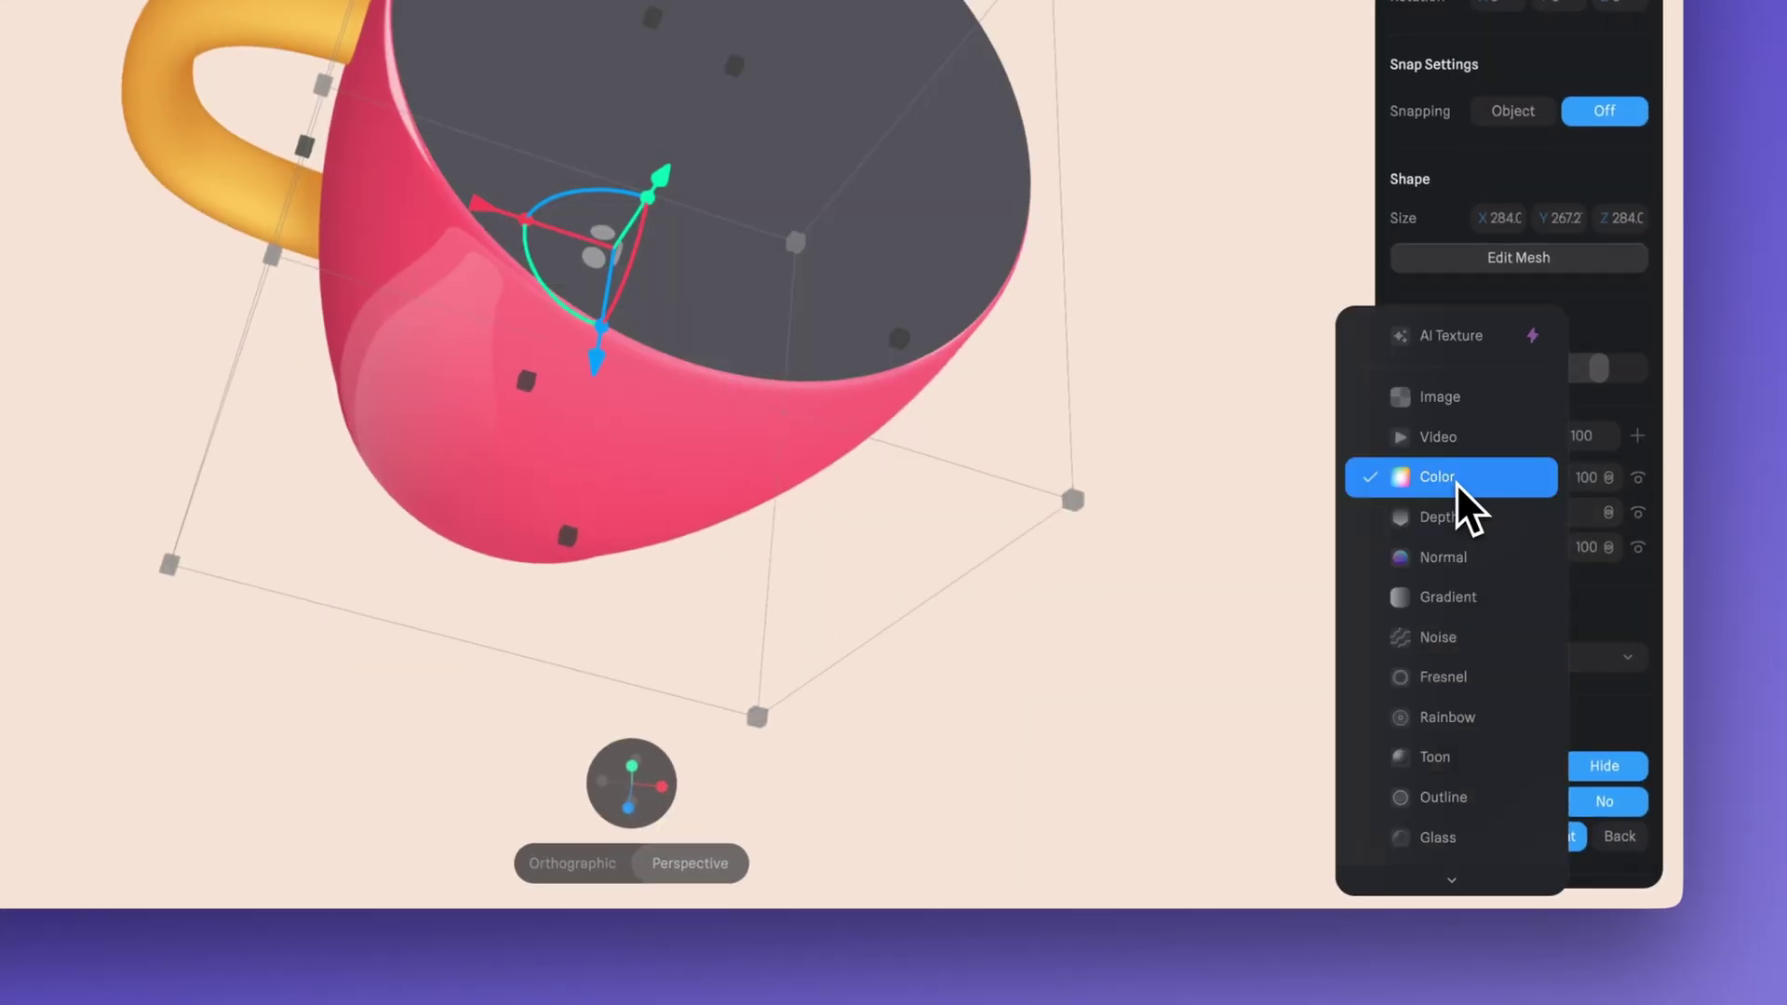
click(1386, 807)
click(1305, 435)
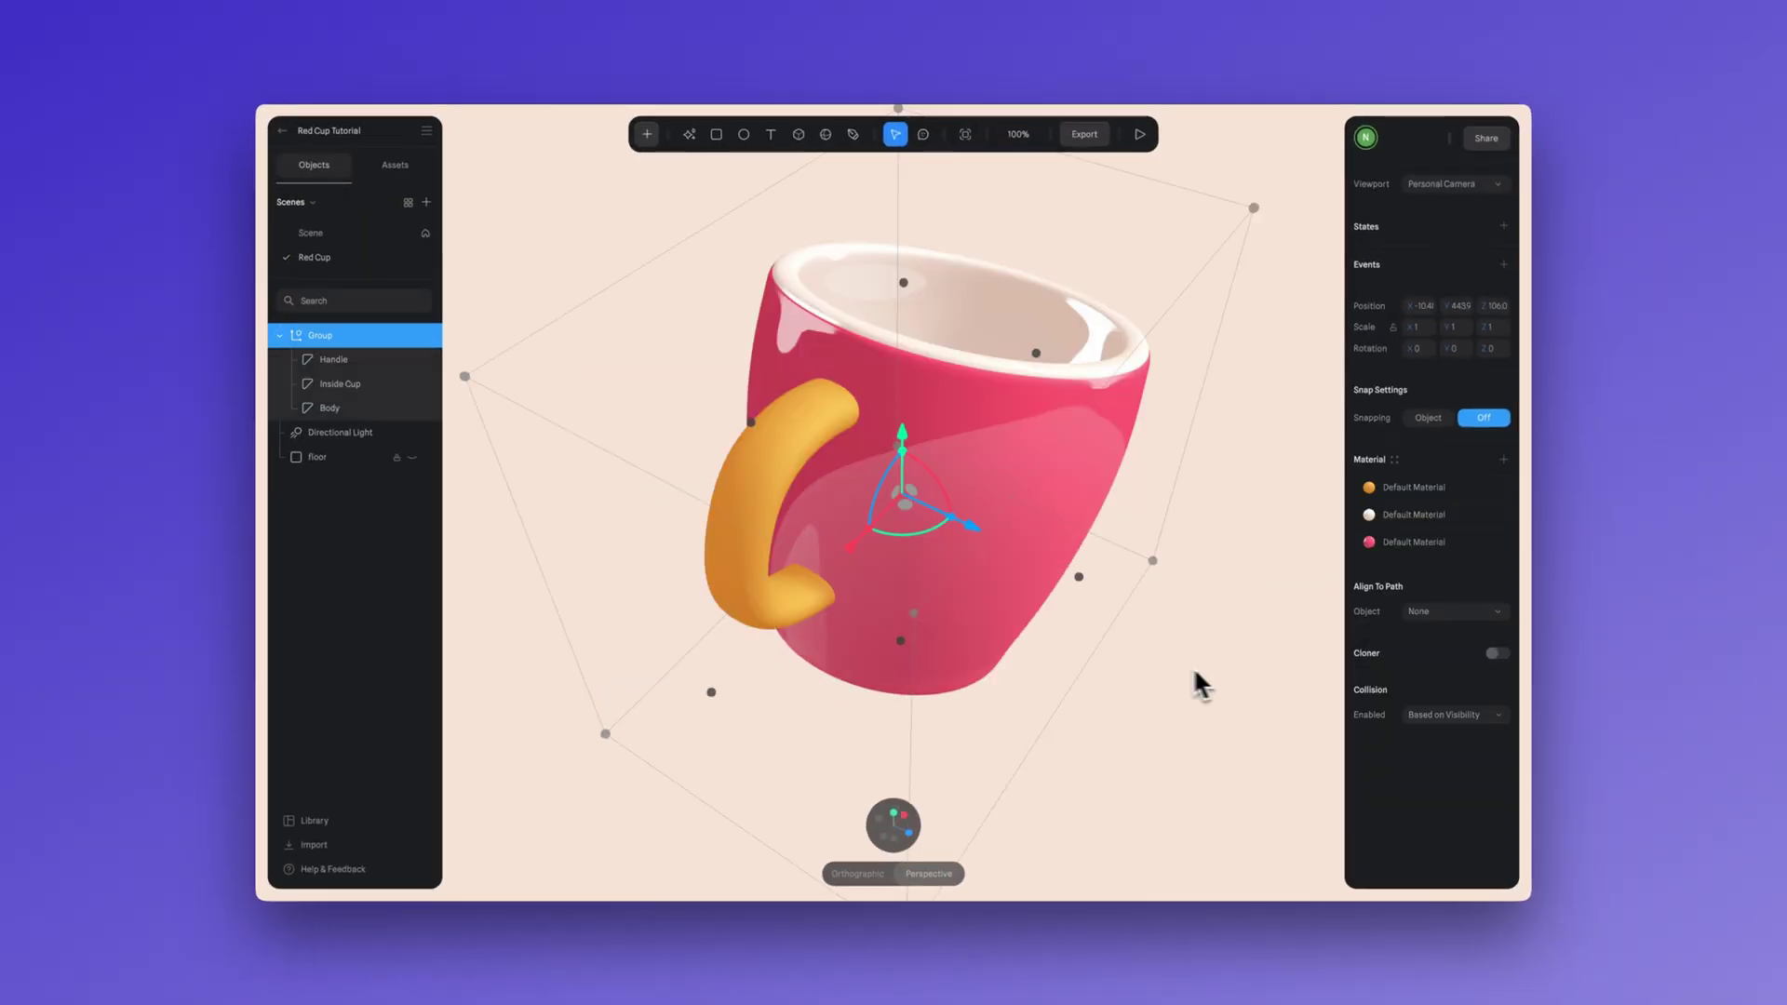
- Turn the Handle's Color layer into a glossy matcap and adjust its blend and strength
click(1392, 640)
click(1420, 845)
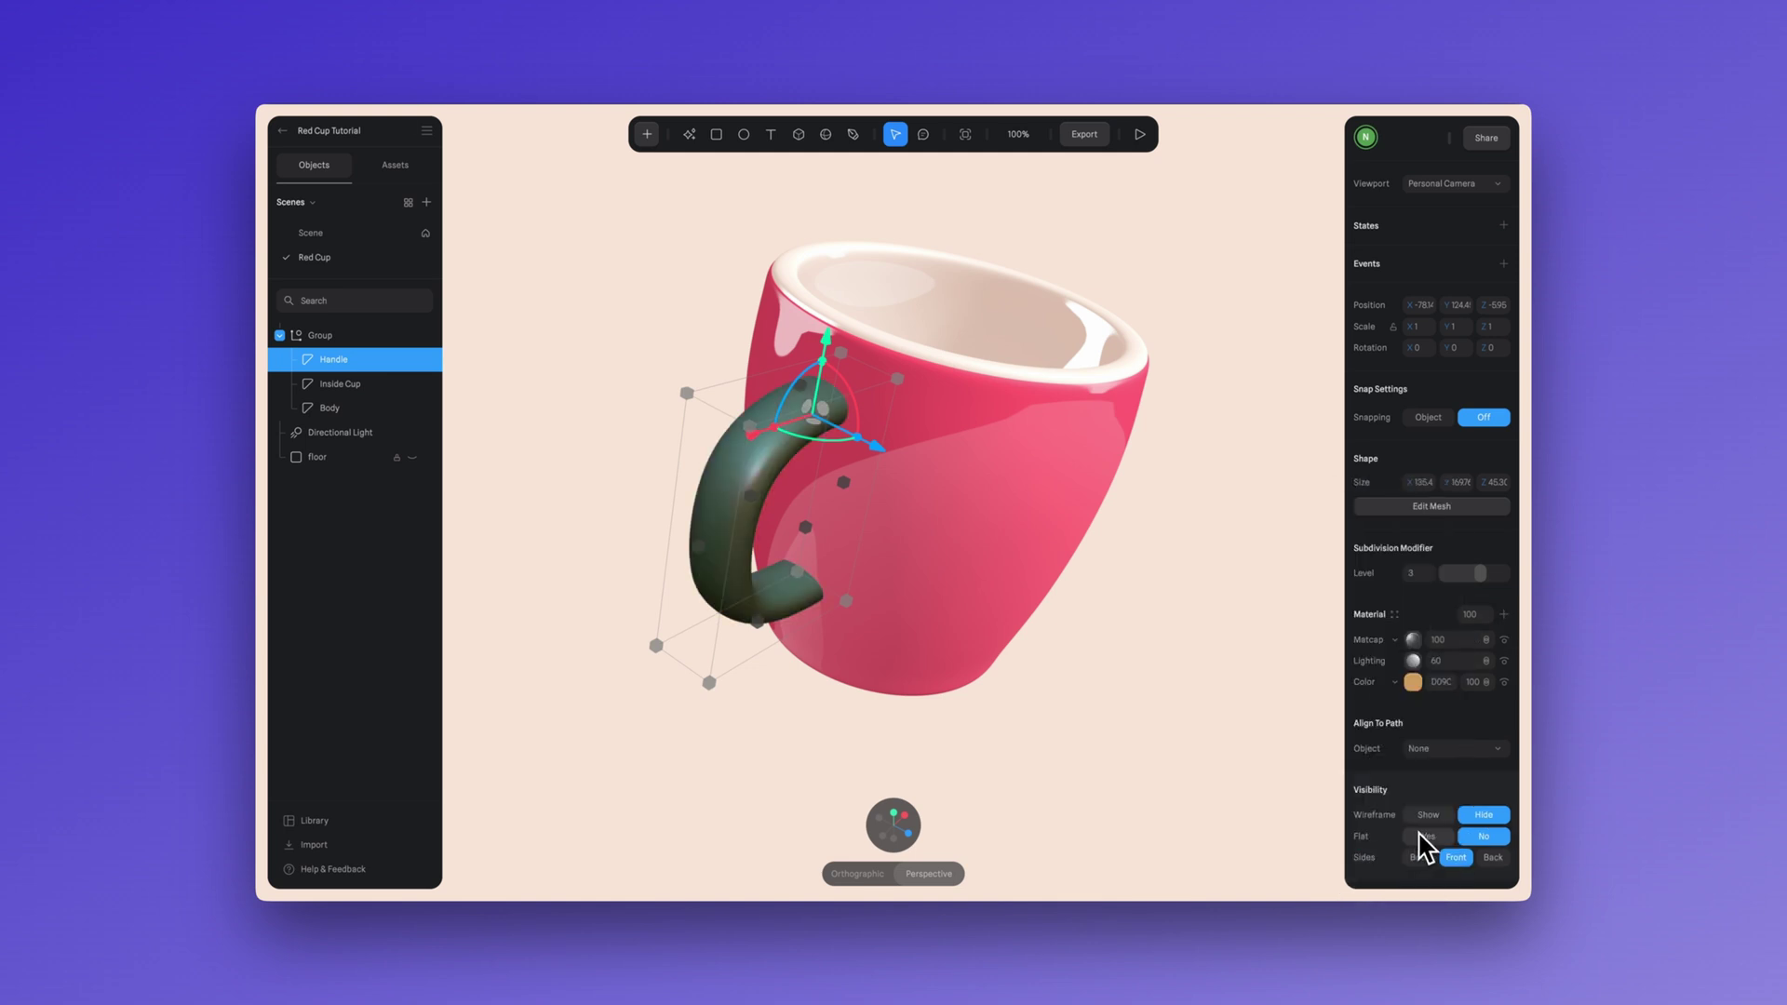
click(1414, 643)
click(1304, 433)
click(1504, 639)
click(1492, 685)
double_click(1450, 639)
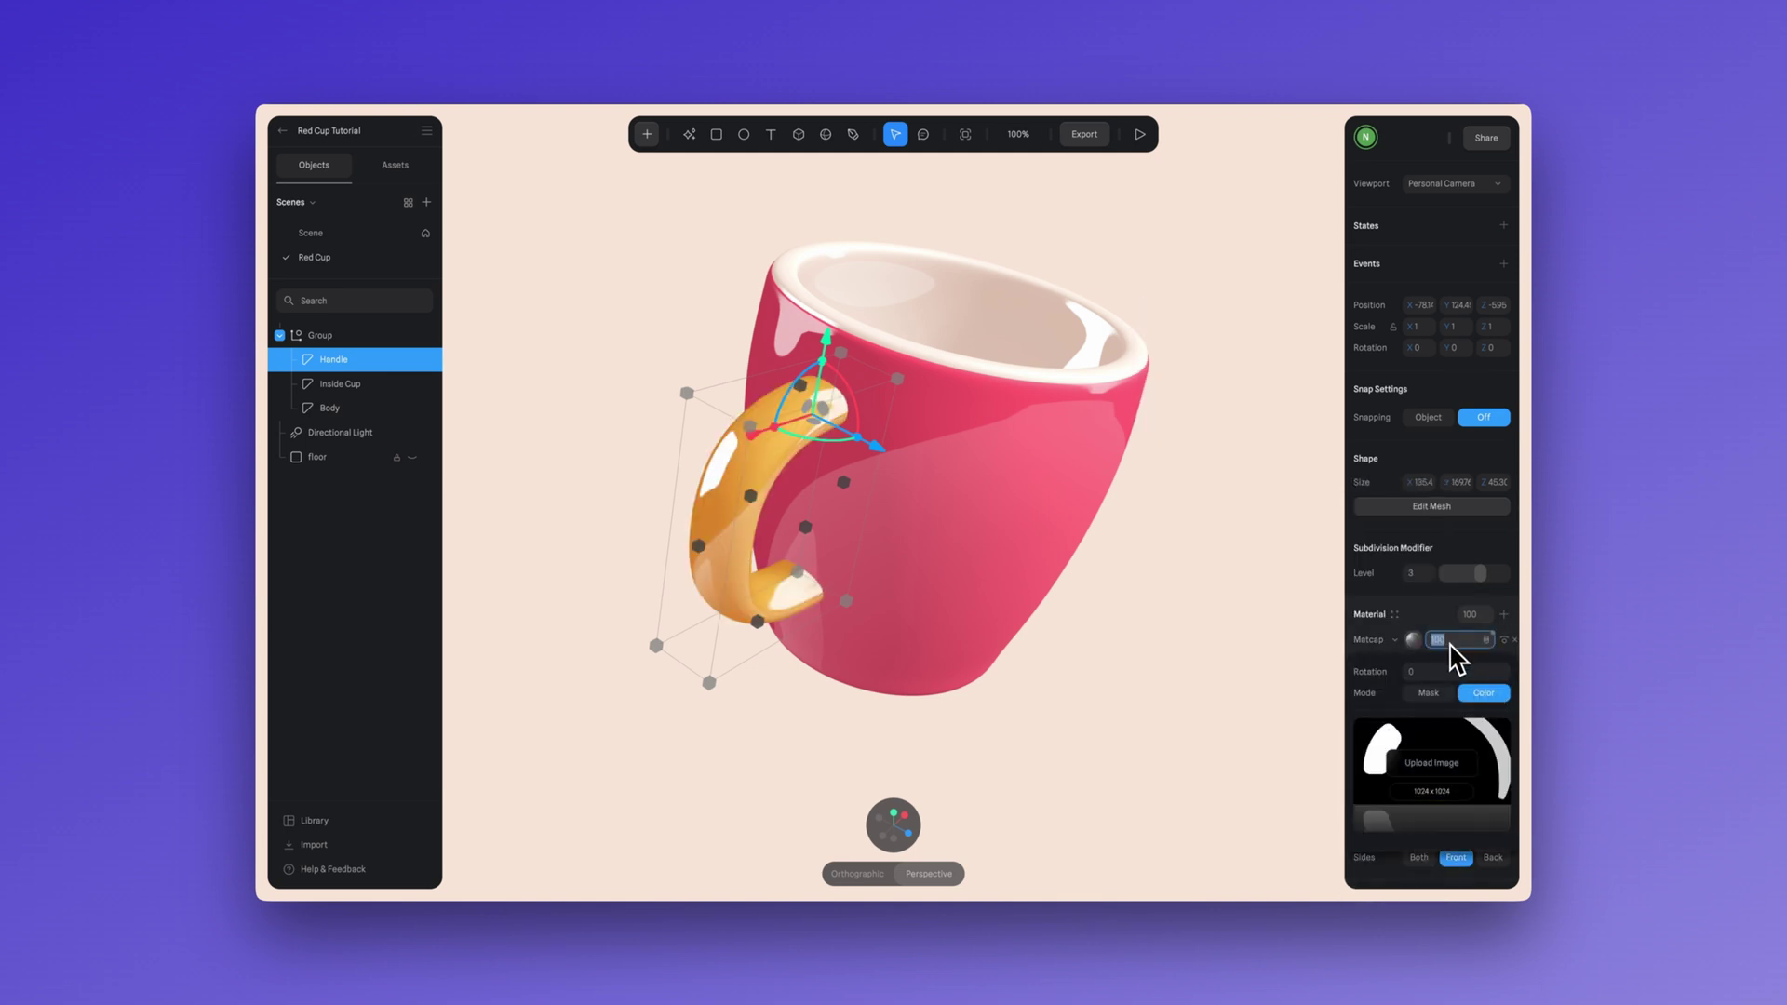
click(1255, 626)
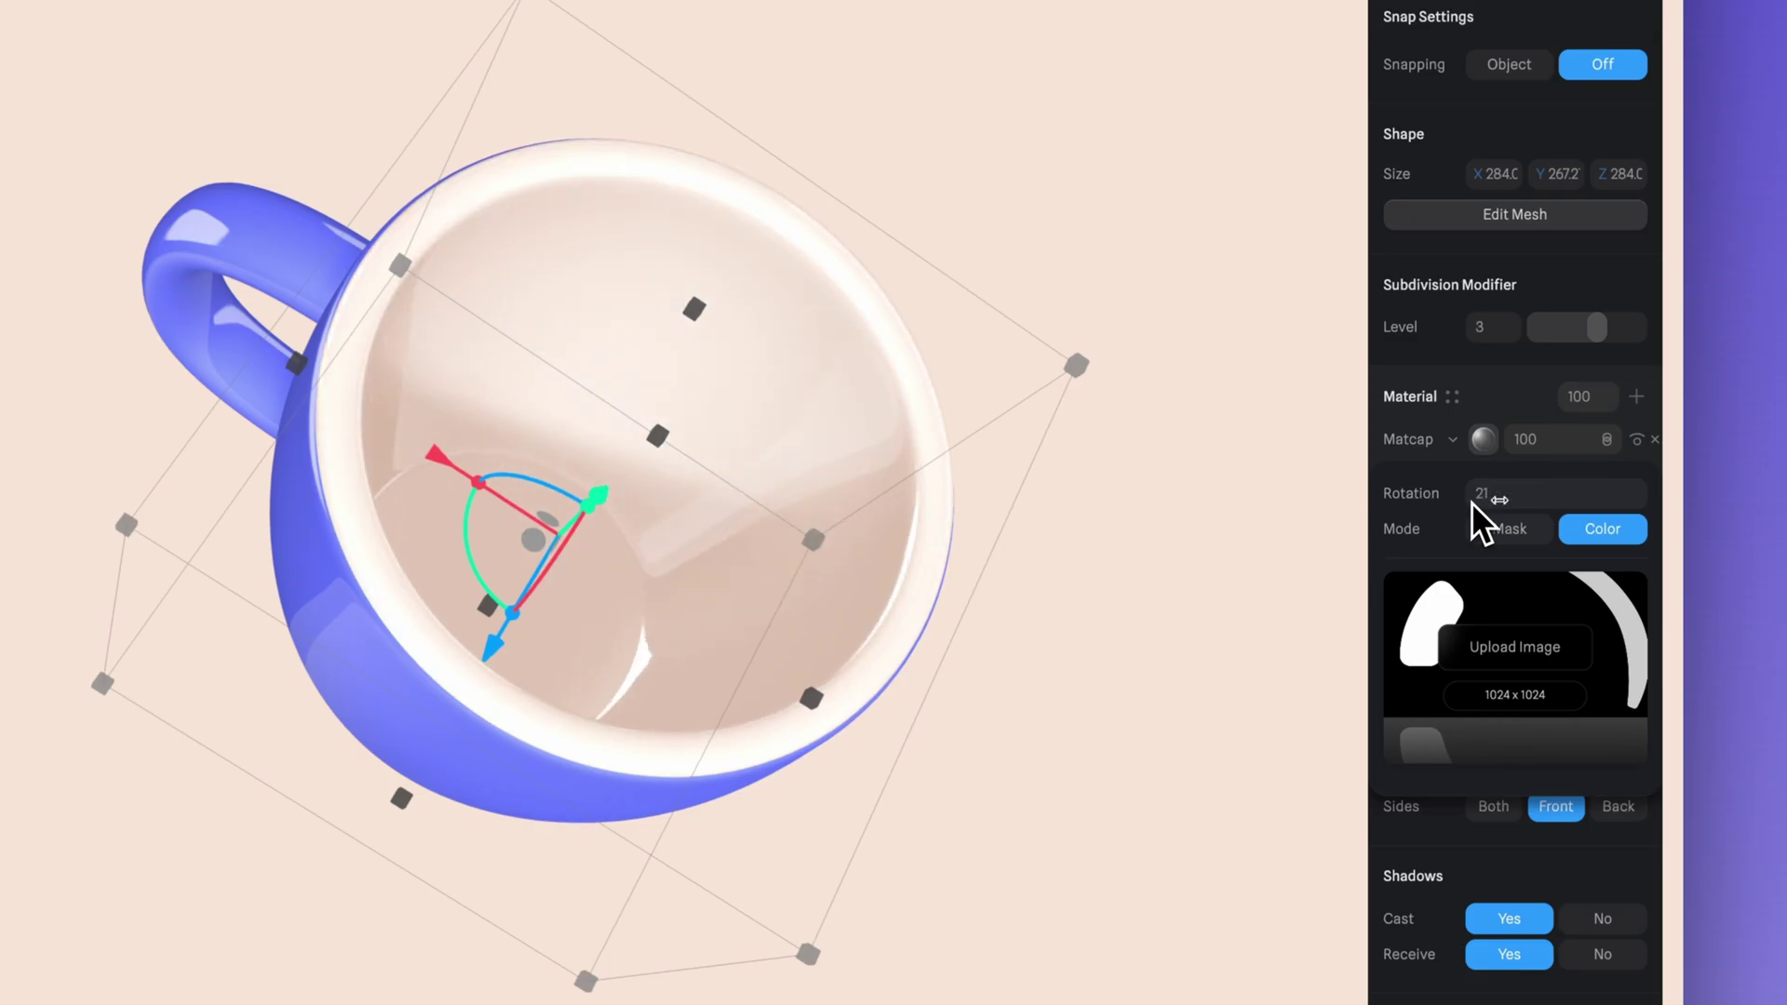
- Rotate the matcap, remove a Fresnel layer from the blob, and adjust the Rainbow frequency
drag(1499, 500, 1214, 501)
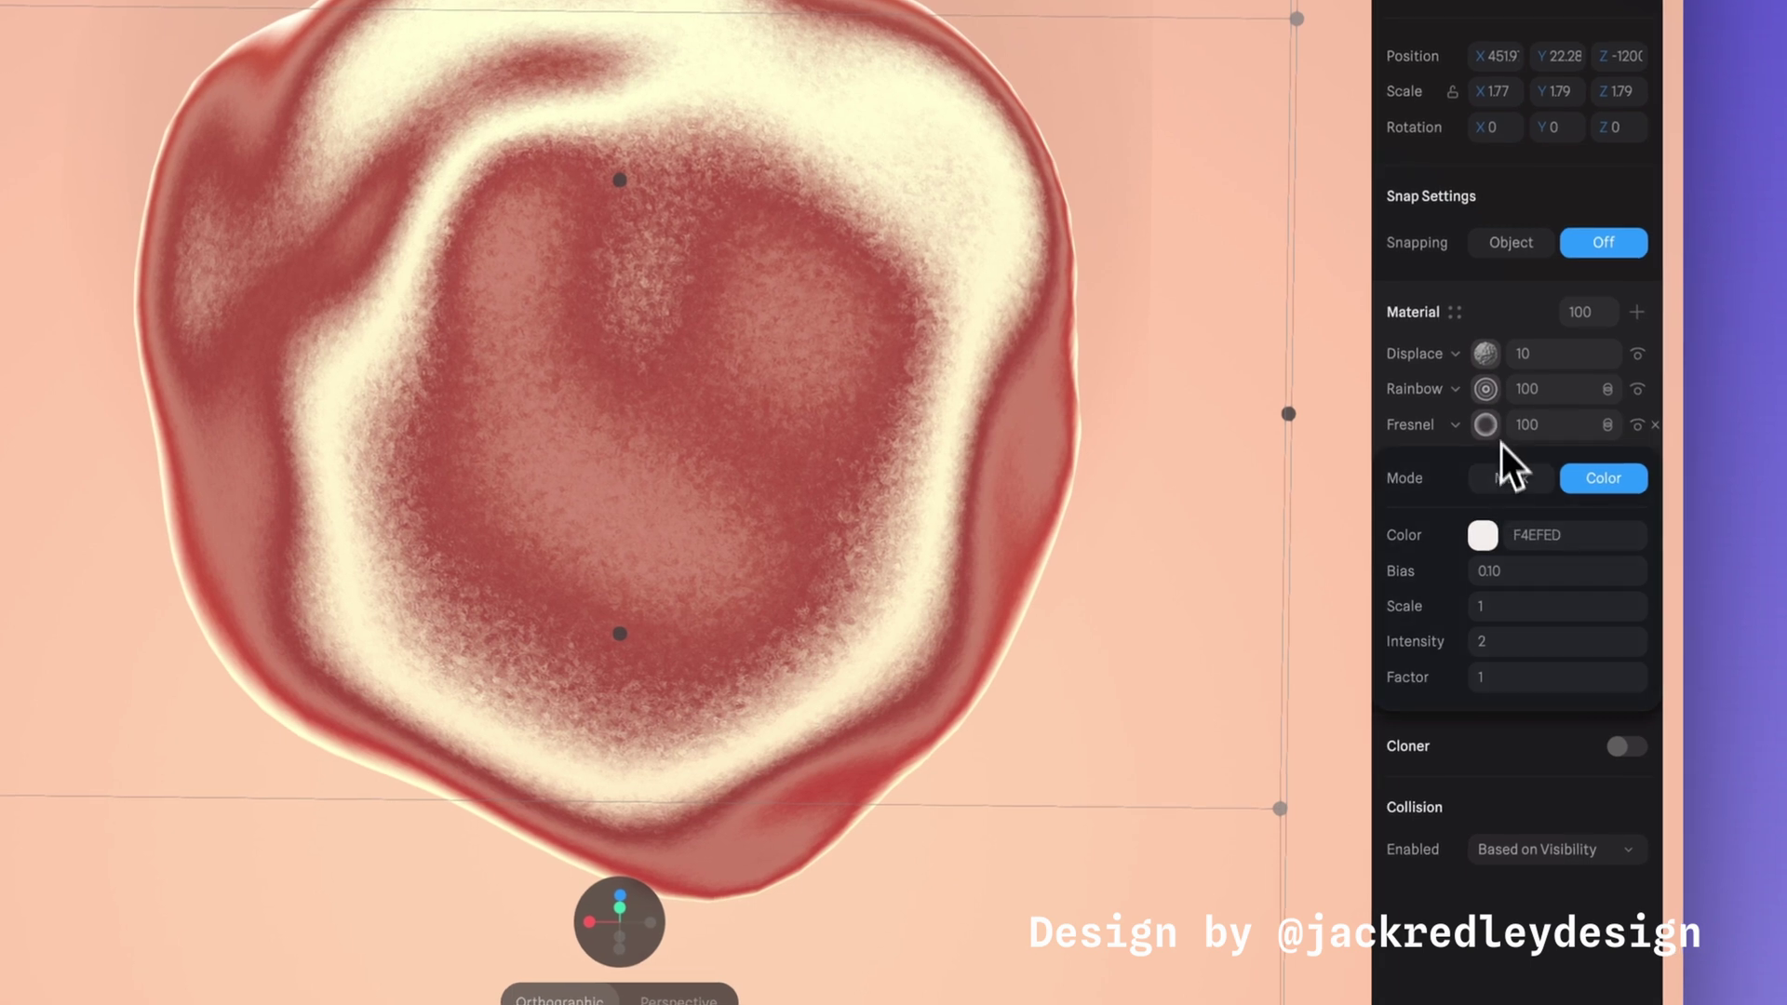
key(ctrl+z)
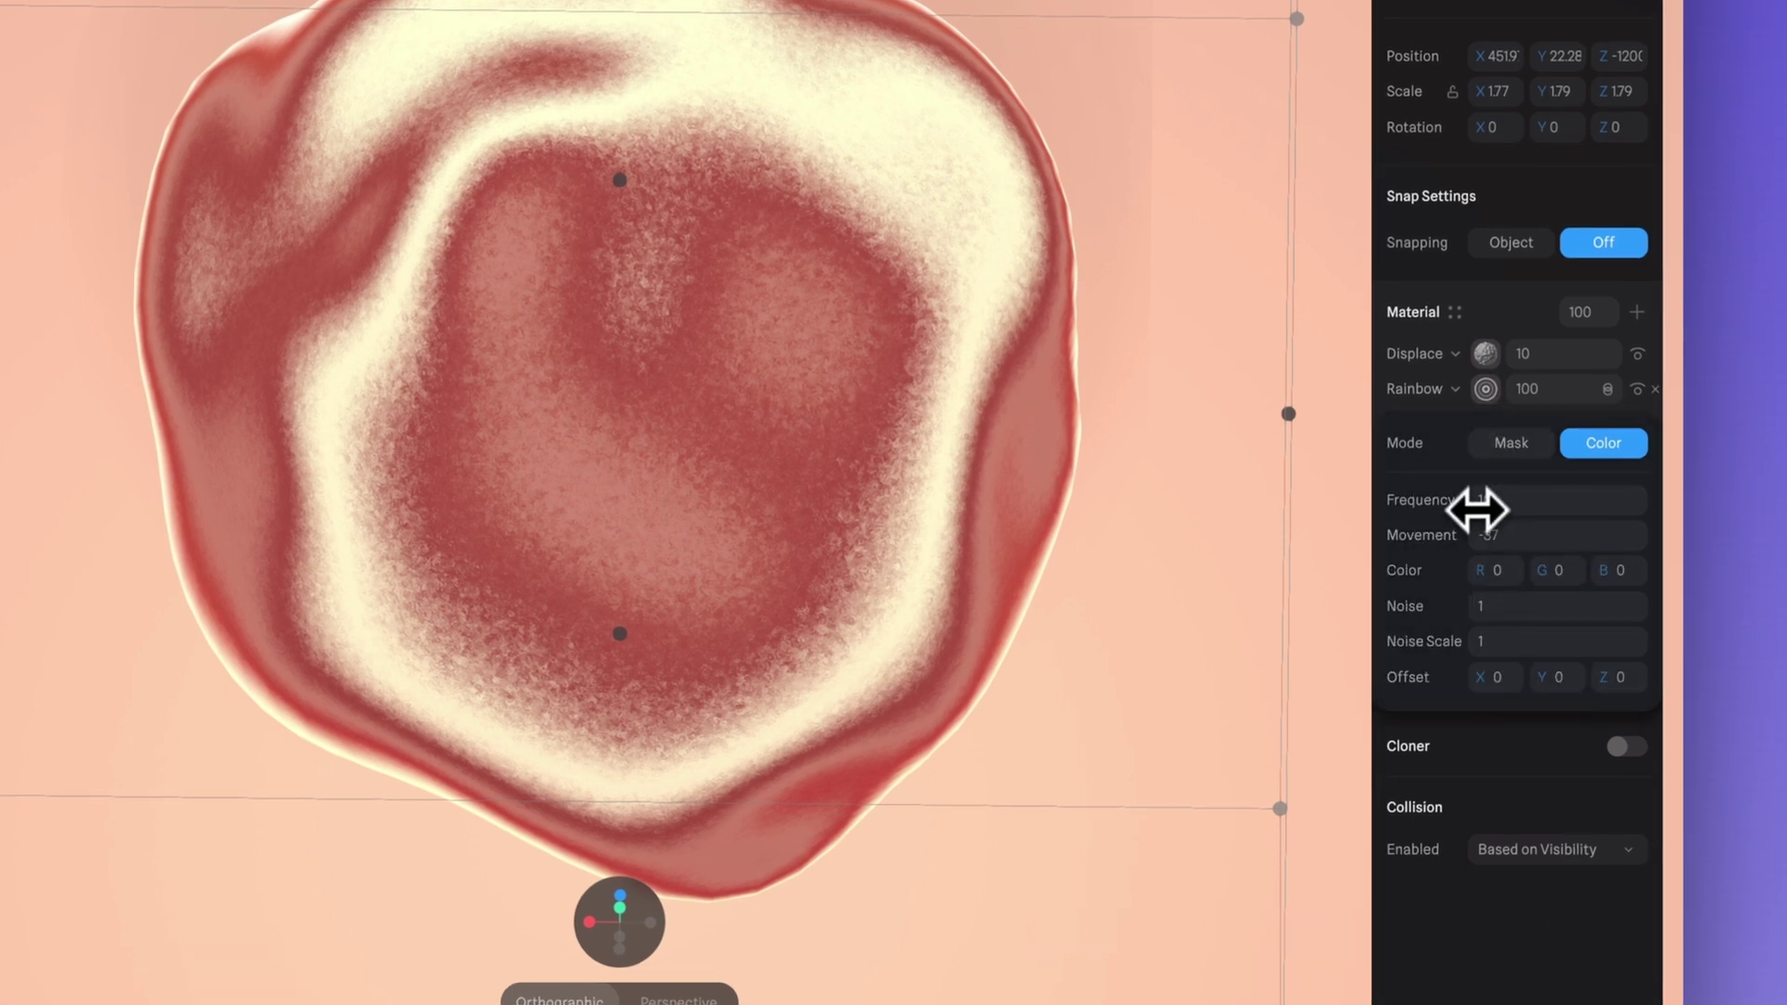
drag(1477, 509, 1480, 509)
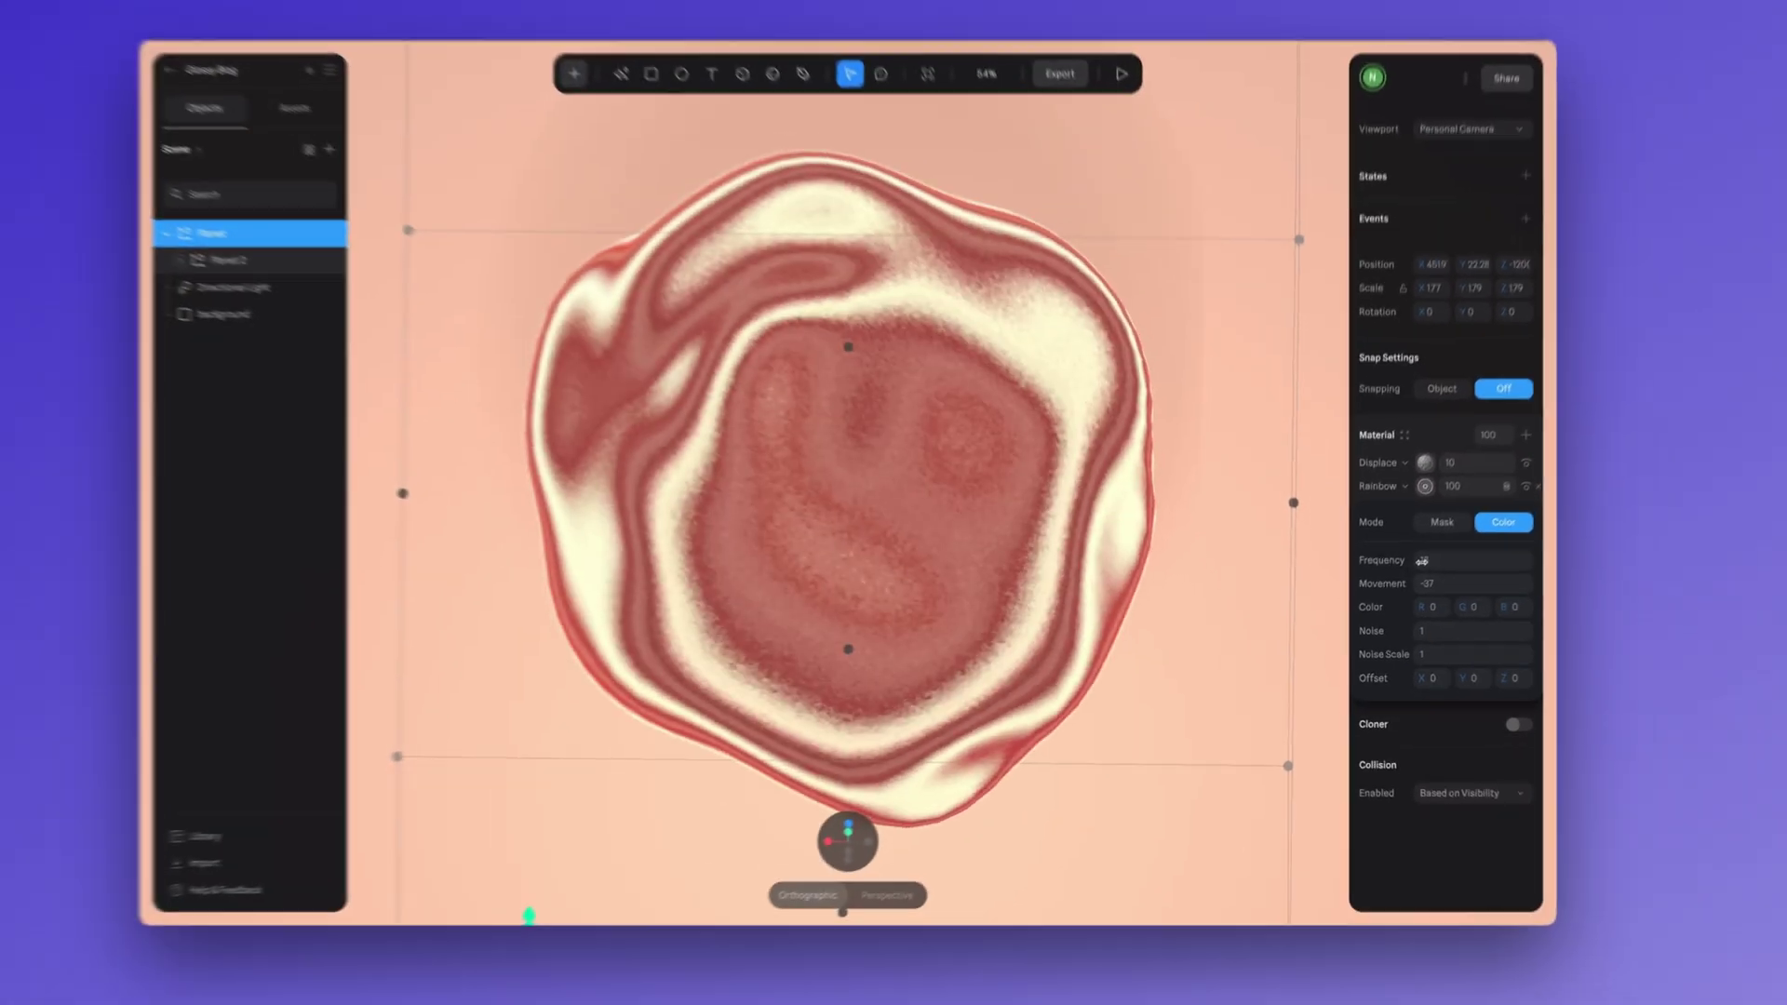
- View the editor full screen and hide the blob's first Fresnel layer
key(ctrl+super+f)
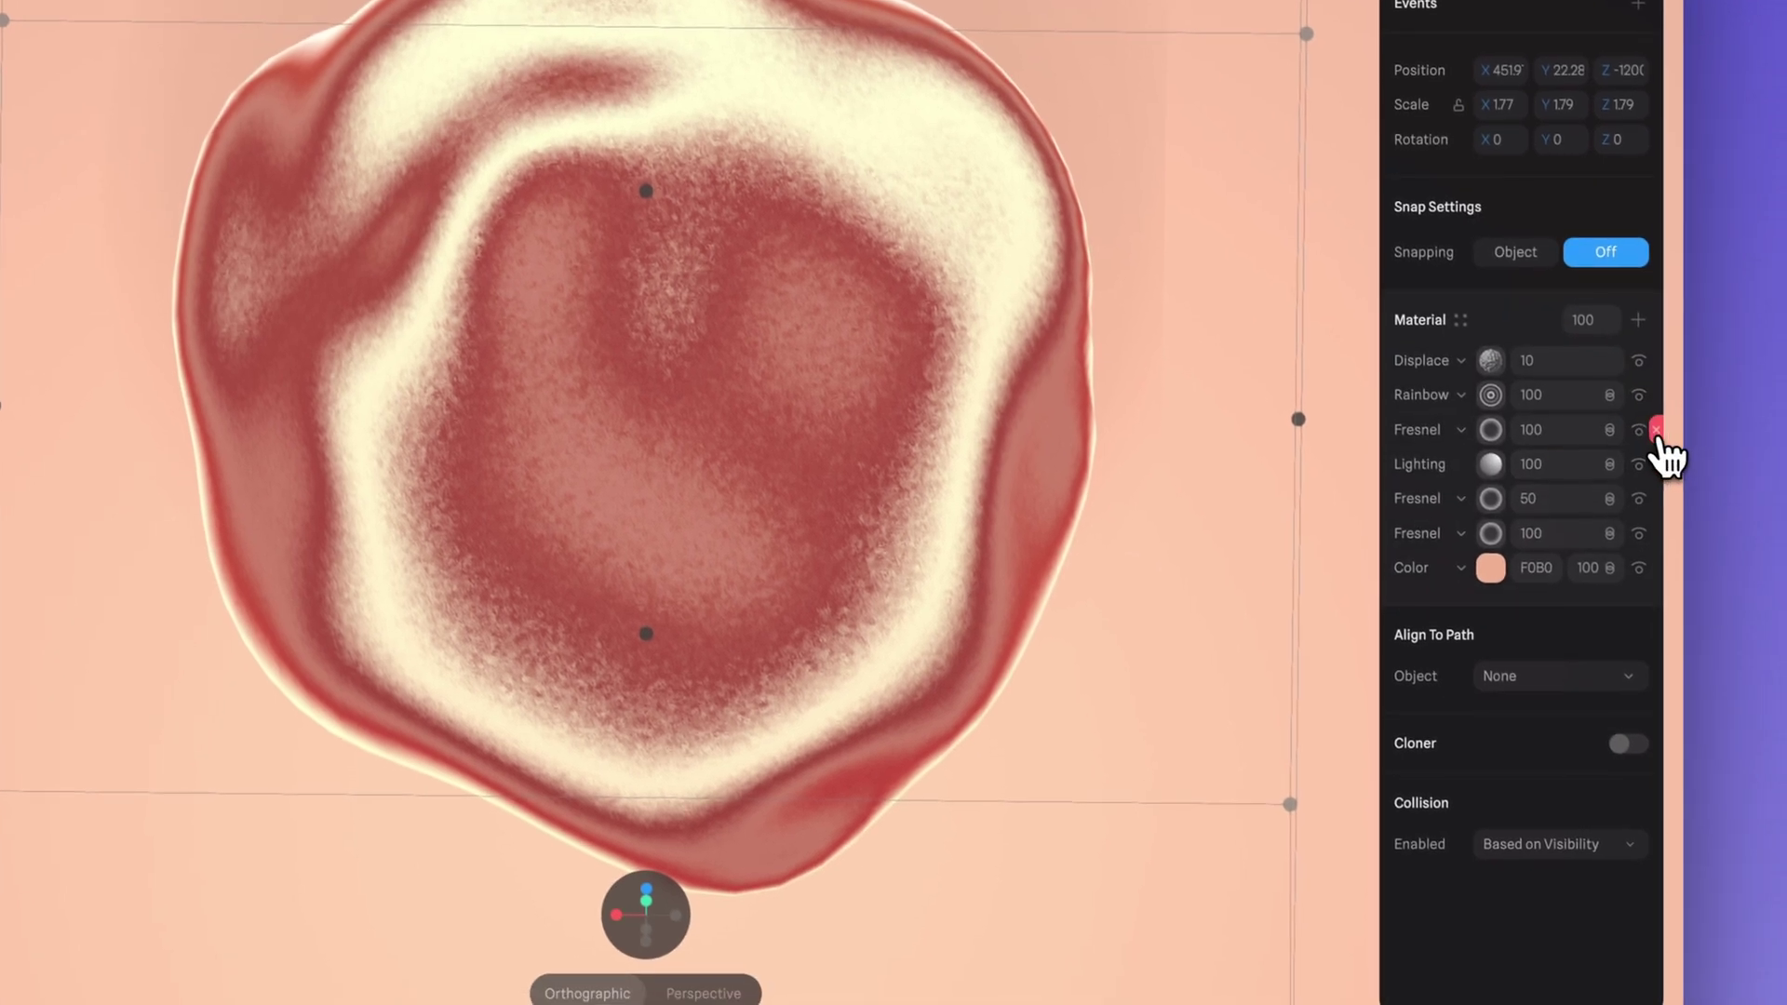
click(1640, 430)
click(1642, 431)
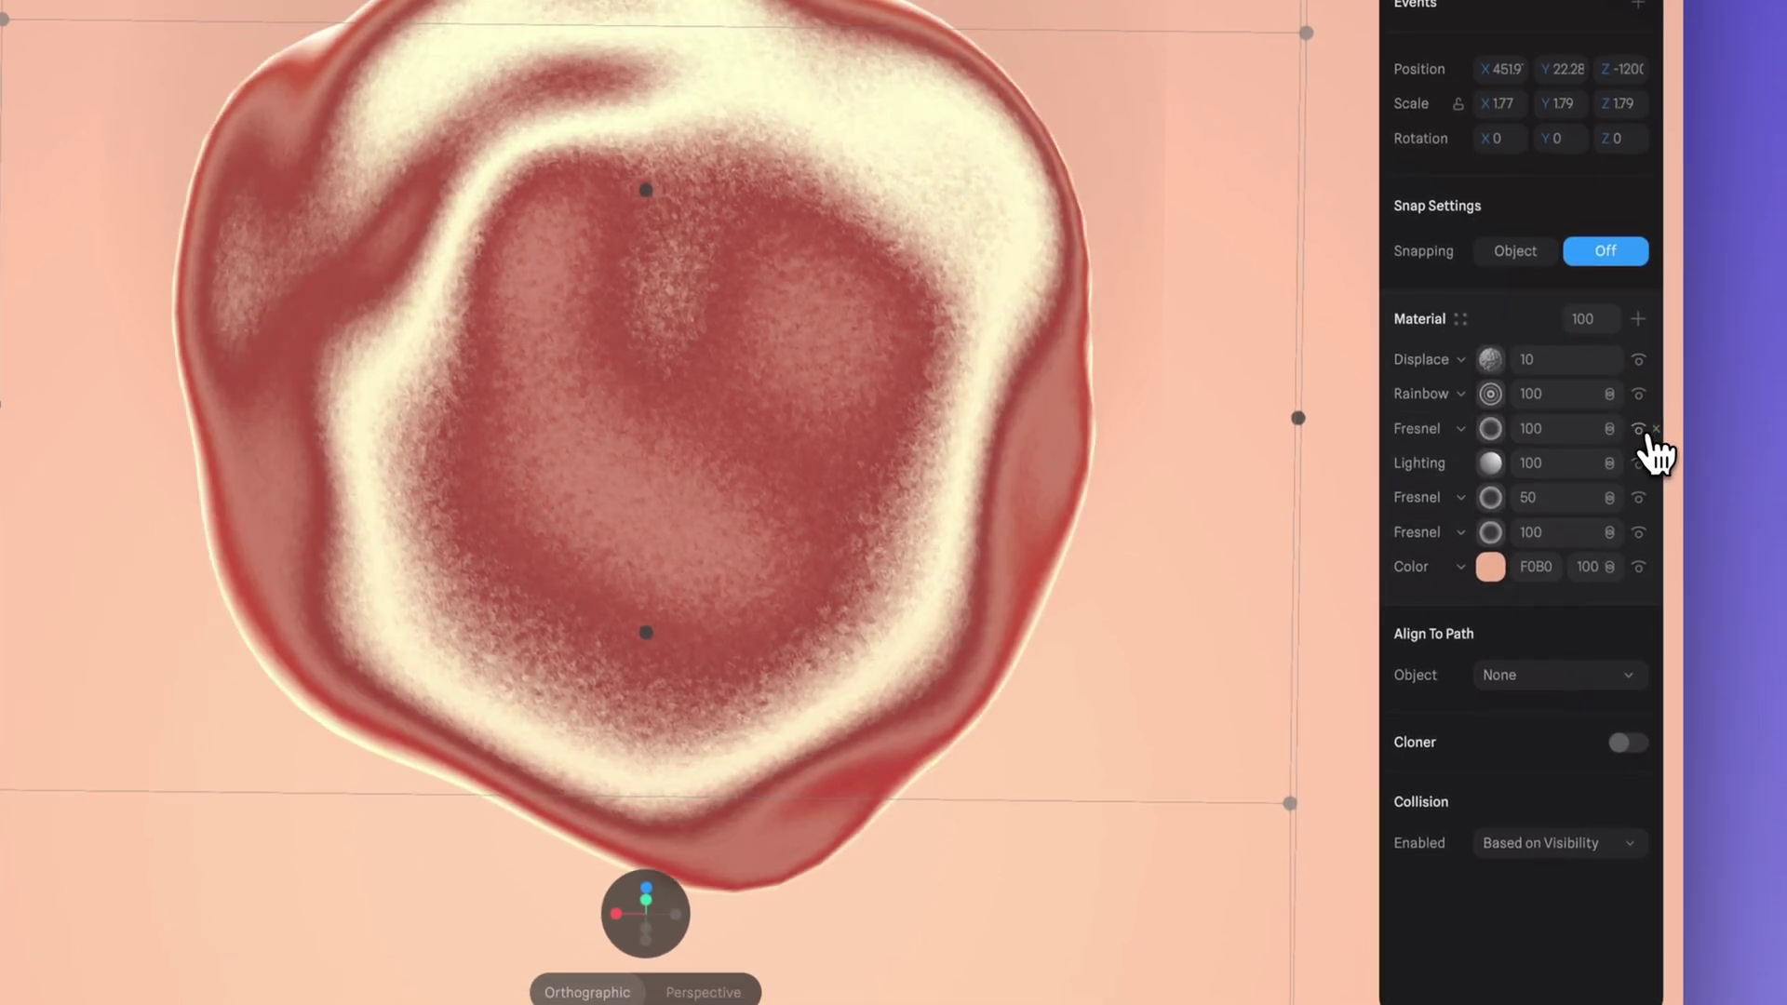
click(1642, 432)
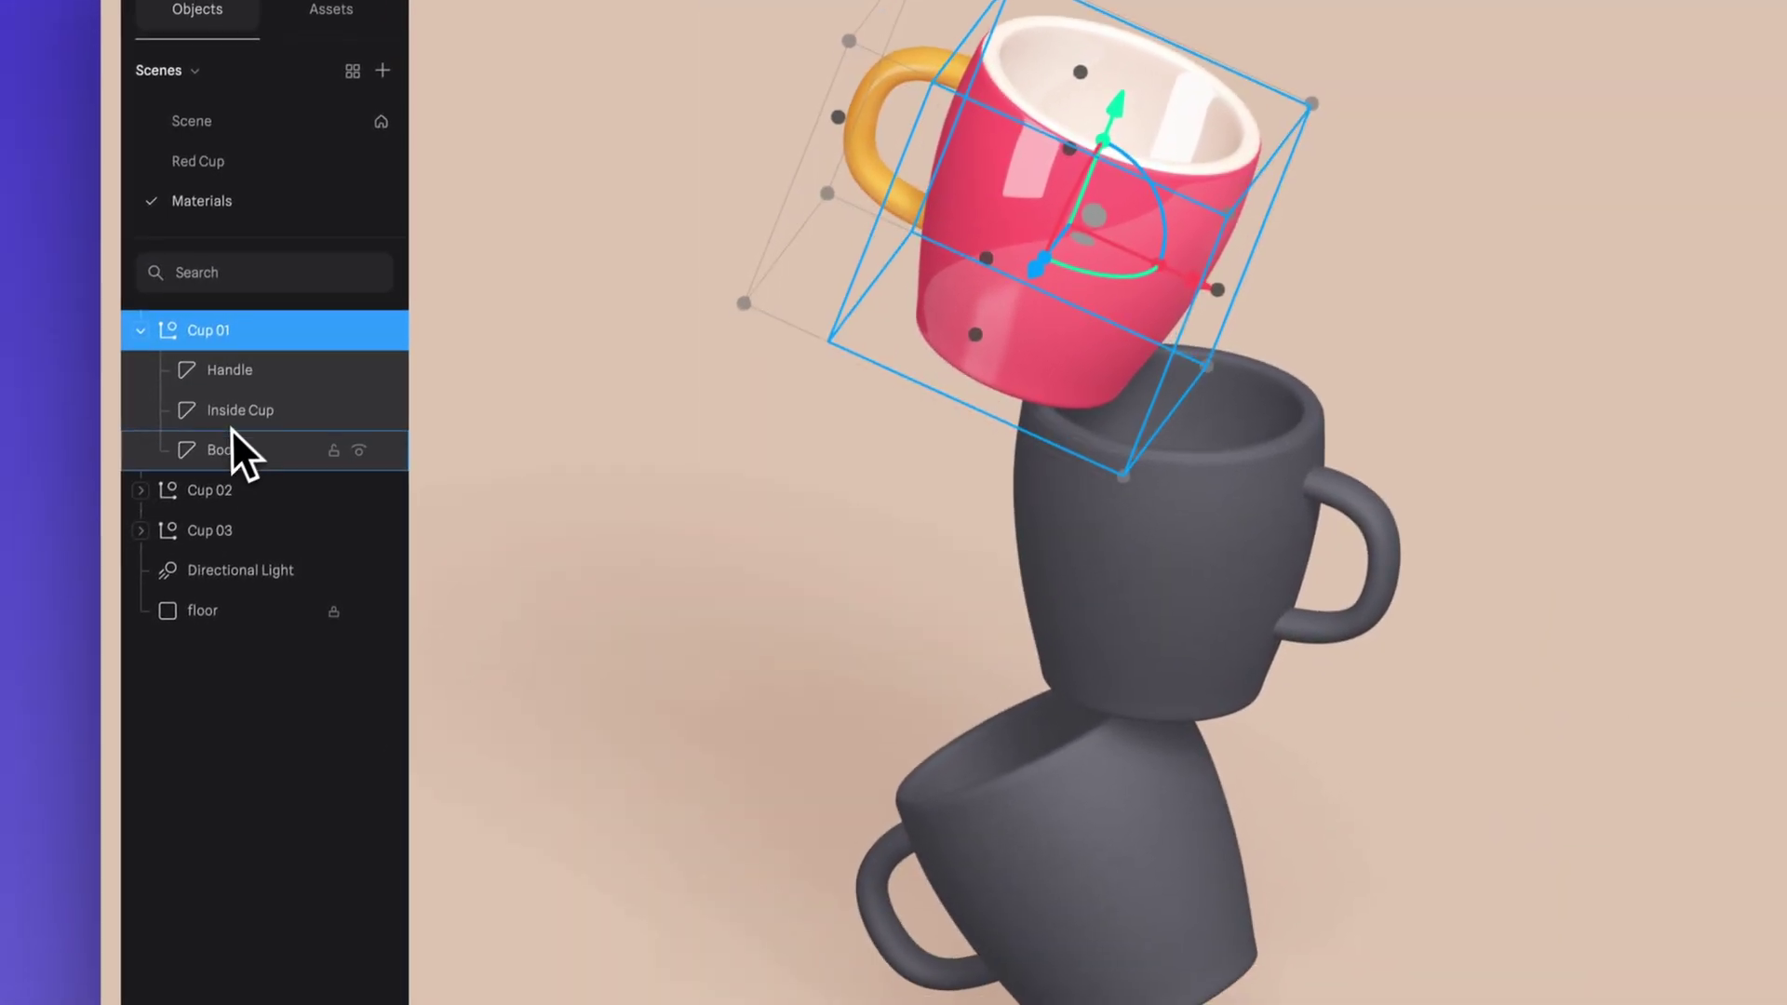
- Copy the glossy red material from Cup 01's Body
click(239, 456)
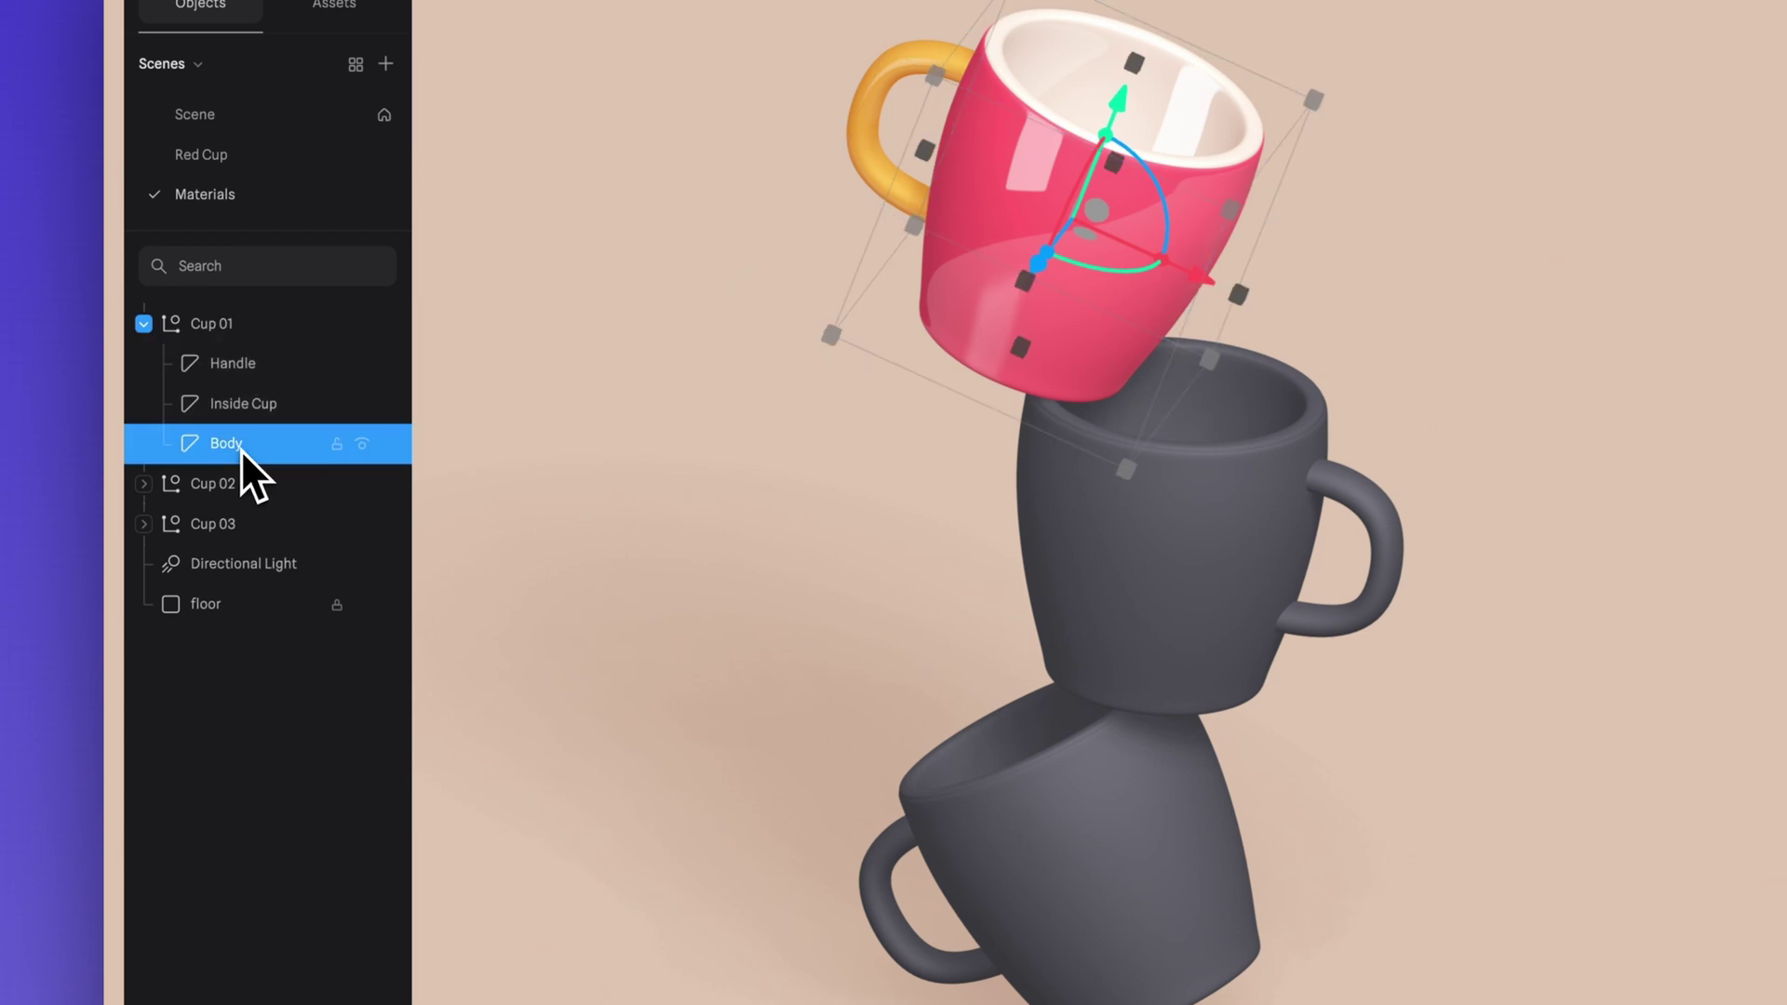
right_click(239, 450)
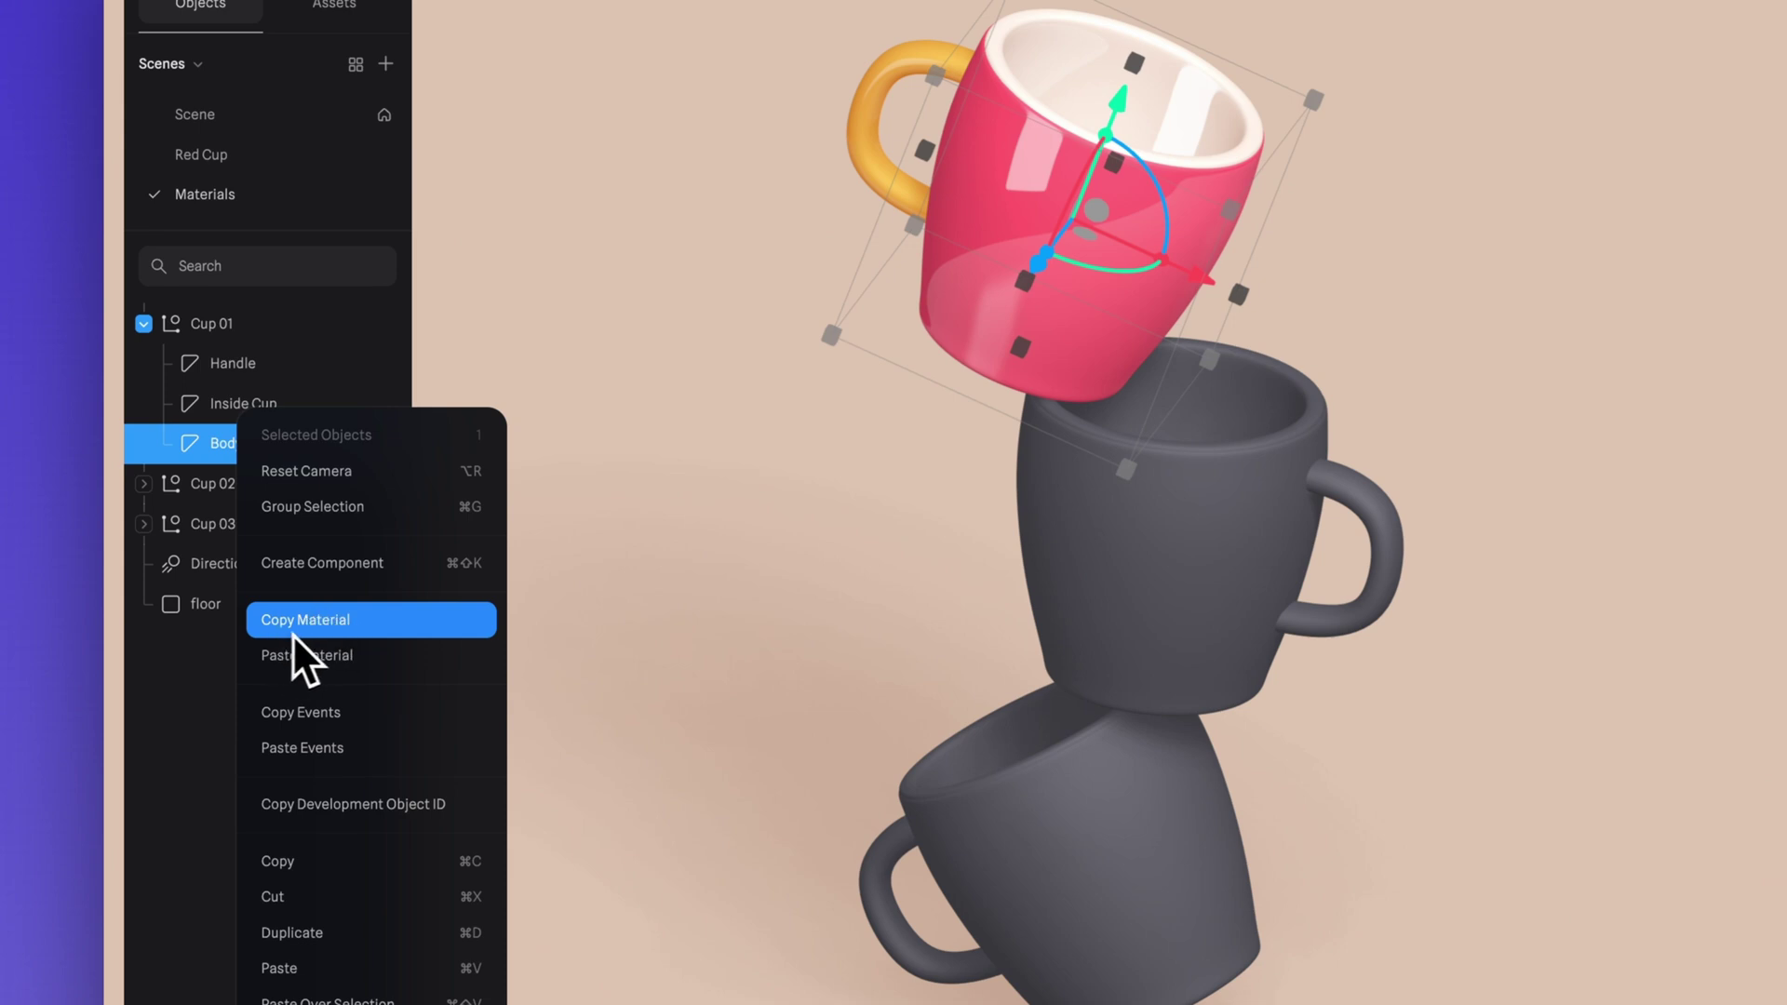
click(368, 633)
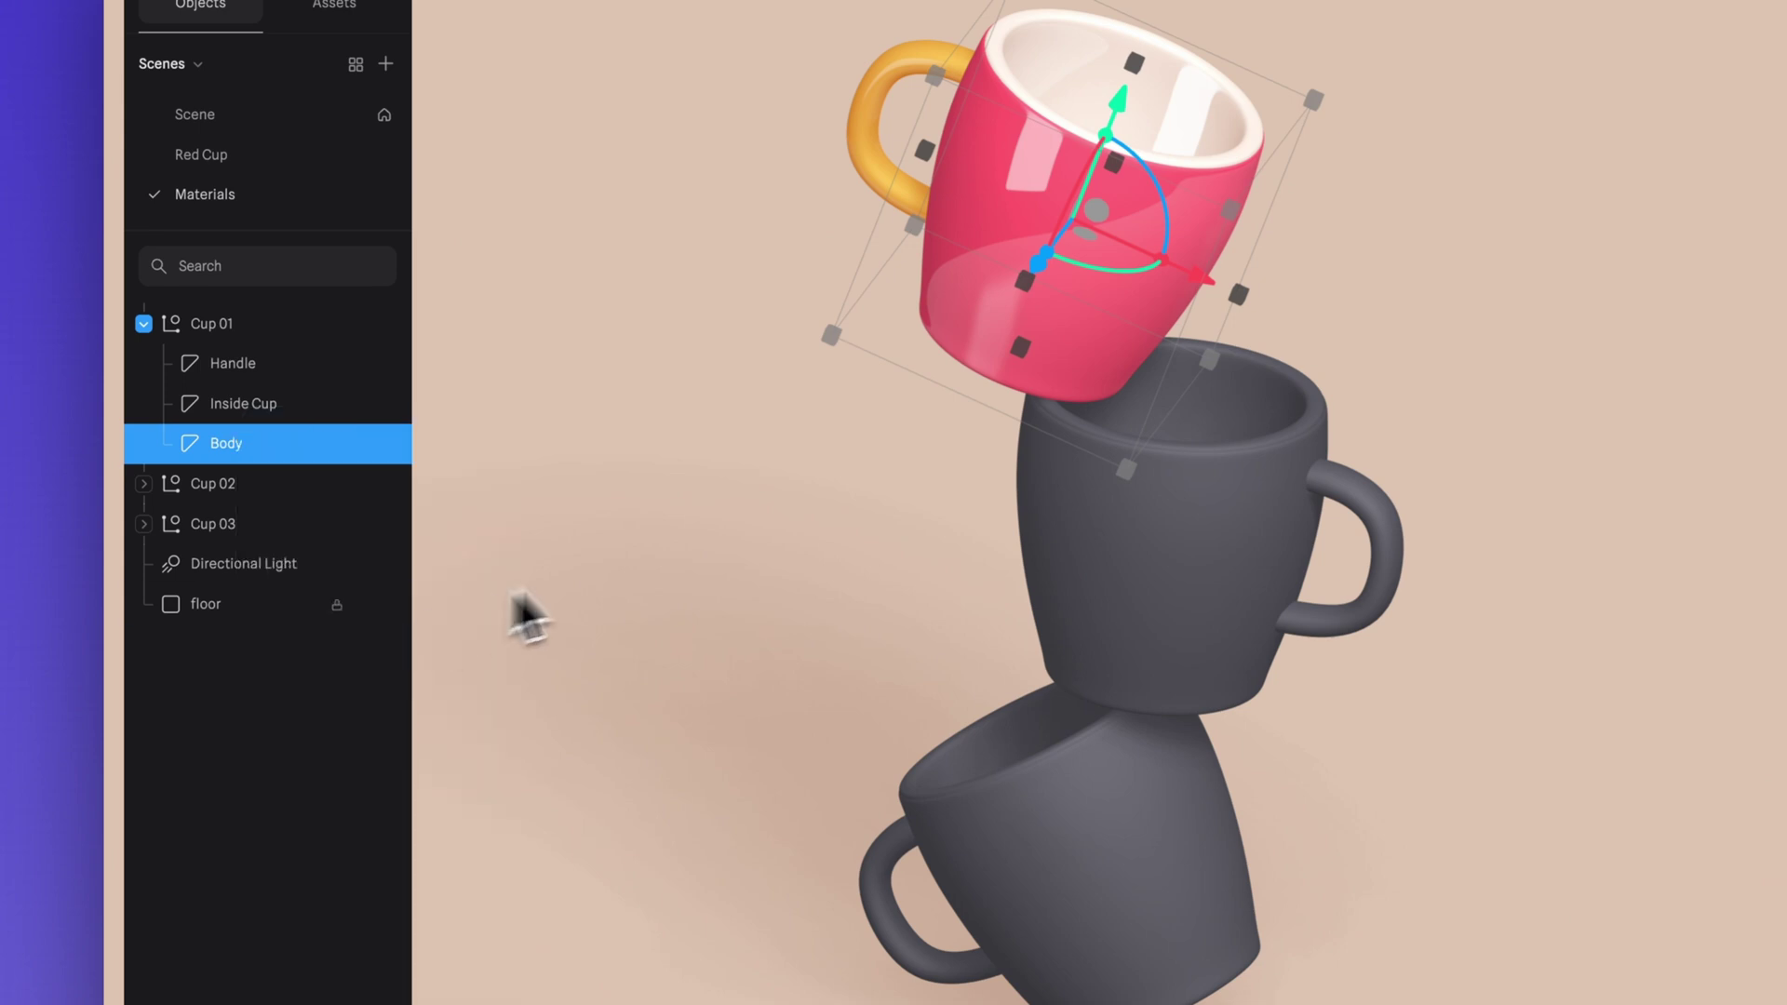
- Paste the copied material onto Cup 02's Body
click(1154, 554)
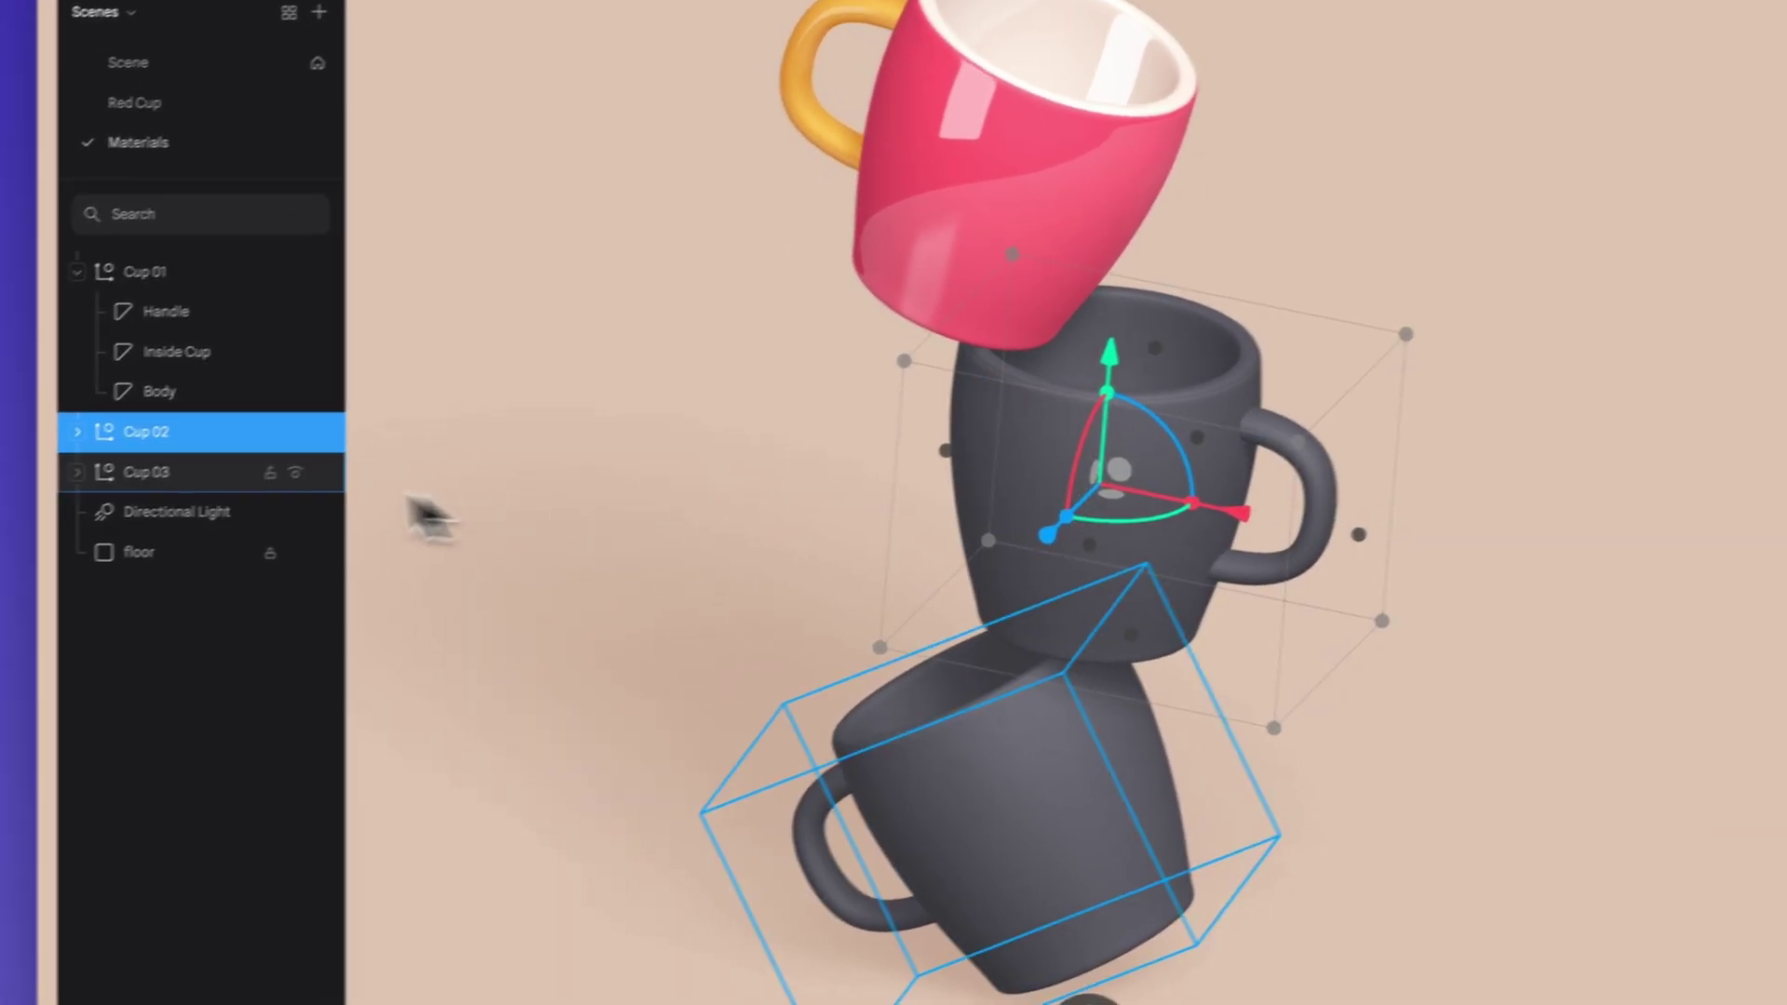
click(41, 441)
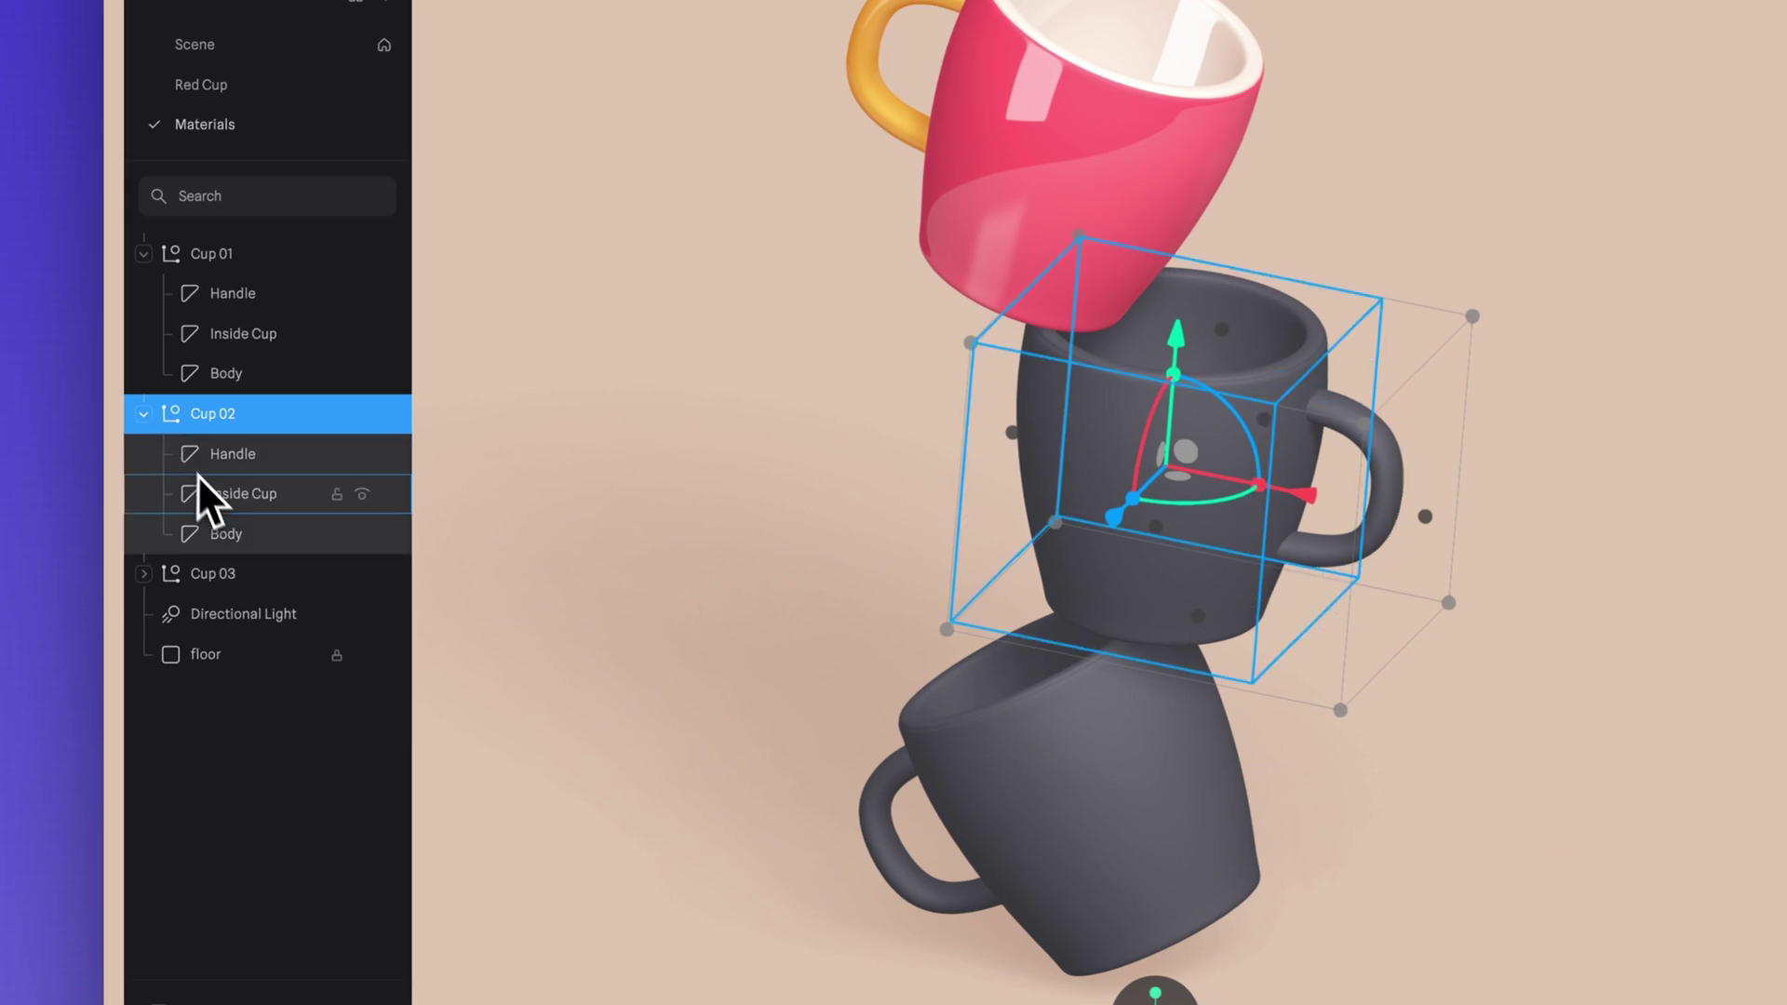
click(220, 535)
right_click(221, 543)
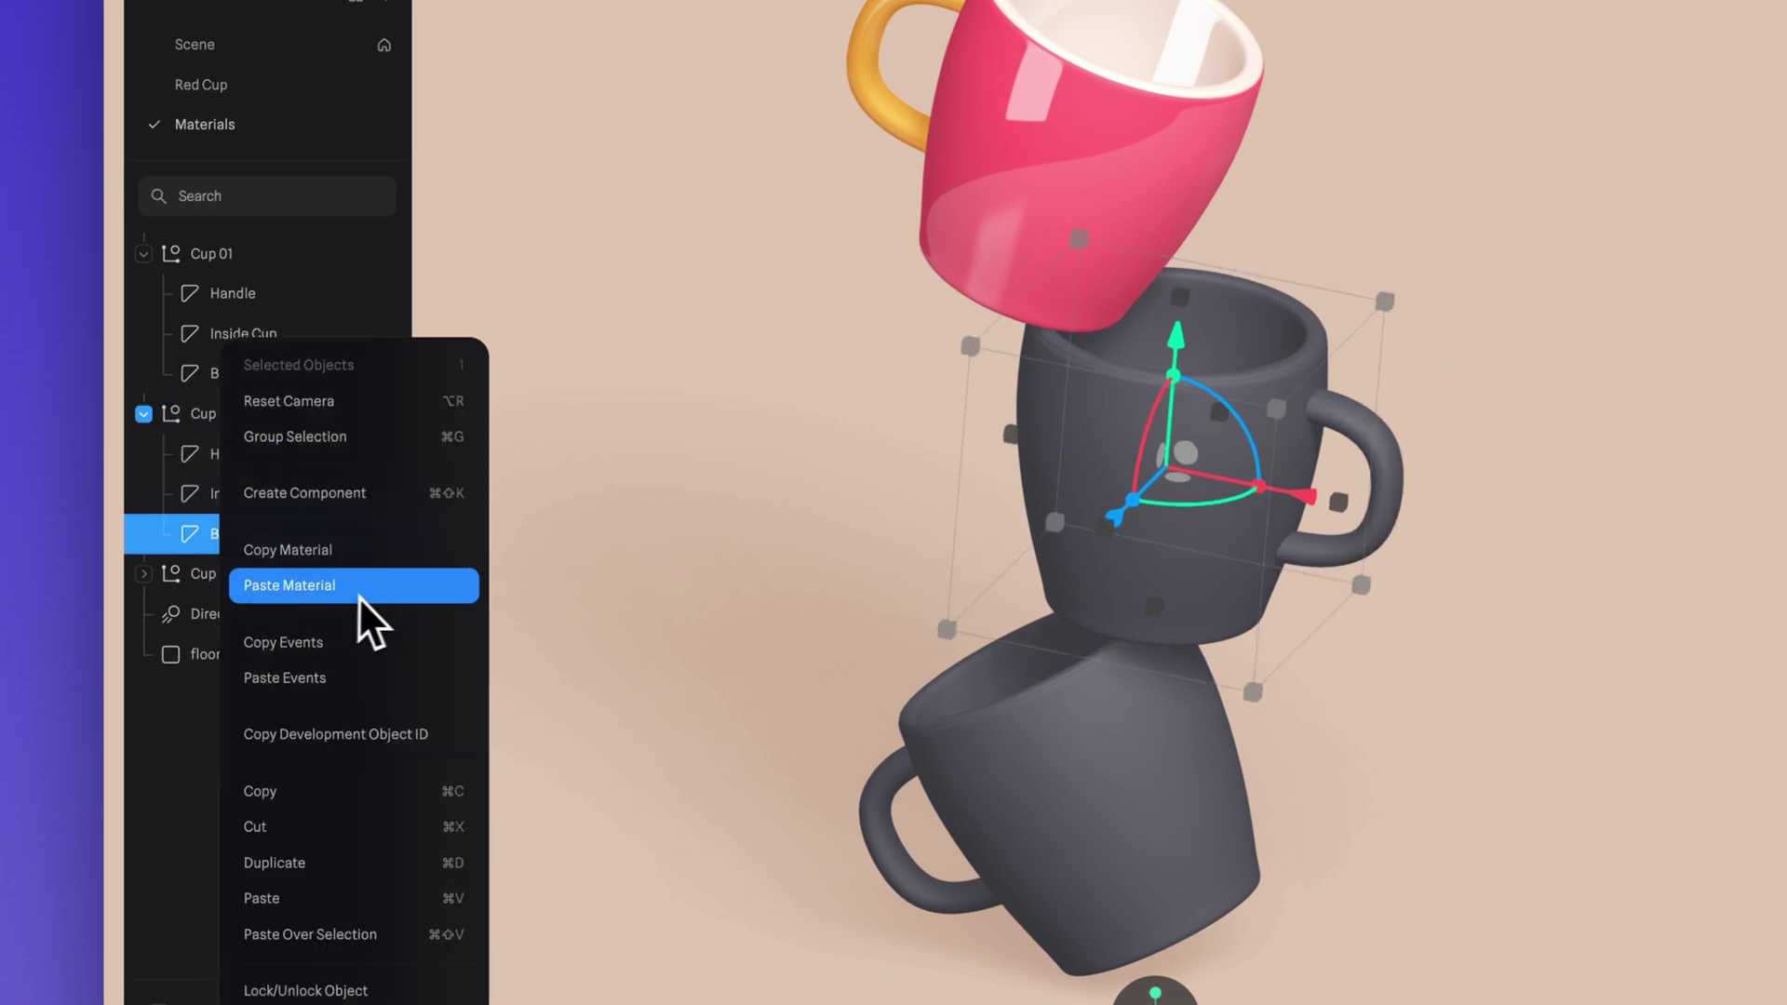
click(324, 596)
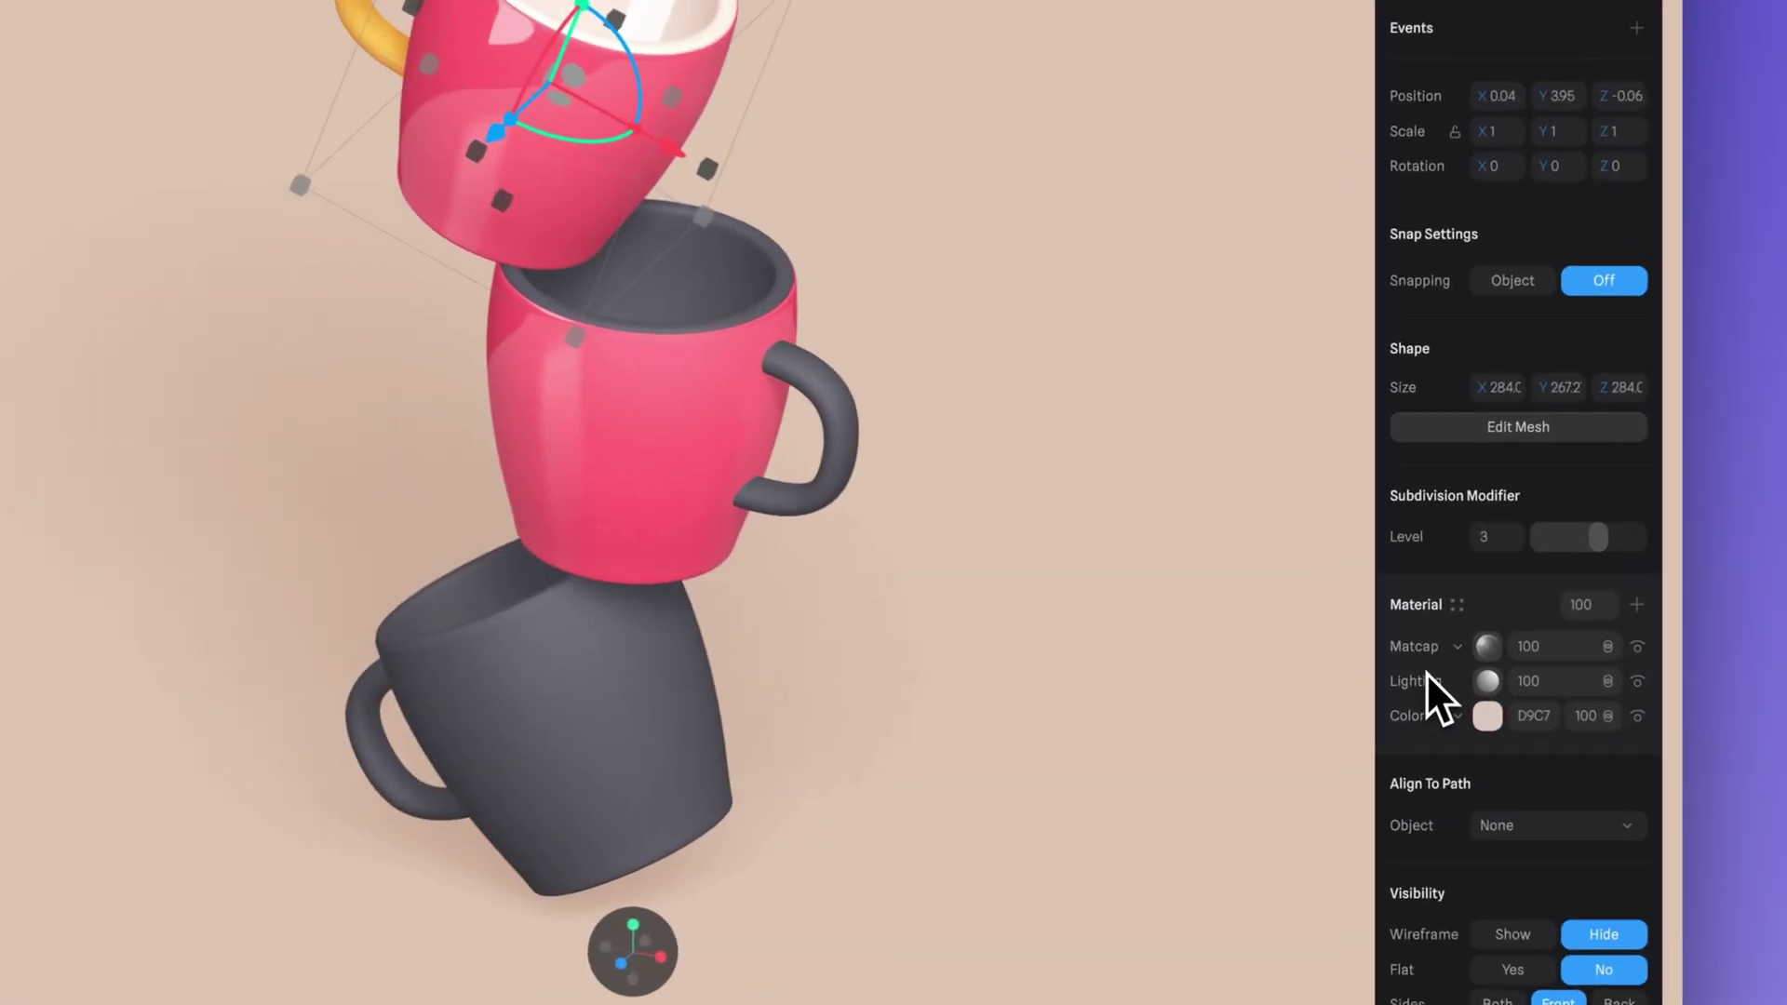
- Save a new Ceramic White material and apply it to Cup 02's Inside Cup
click(1458, 613)
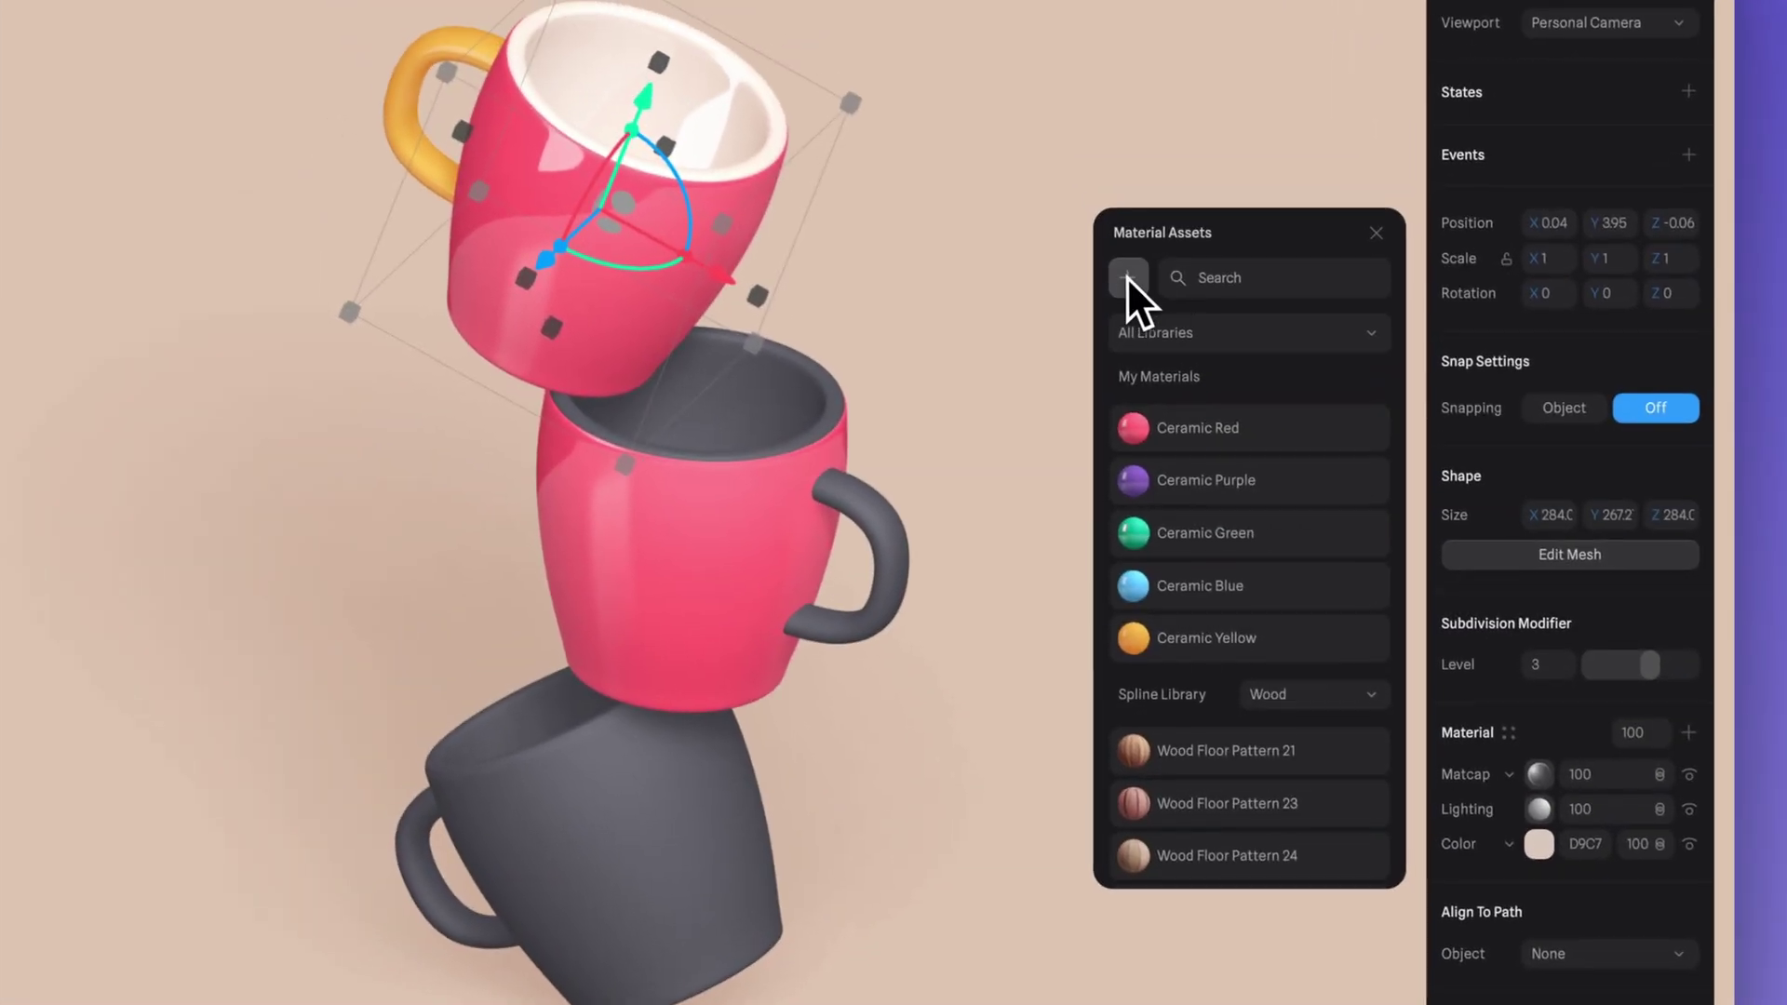
click(1132, 286)
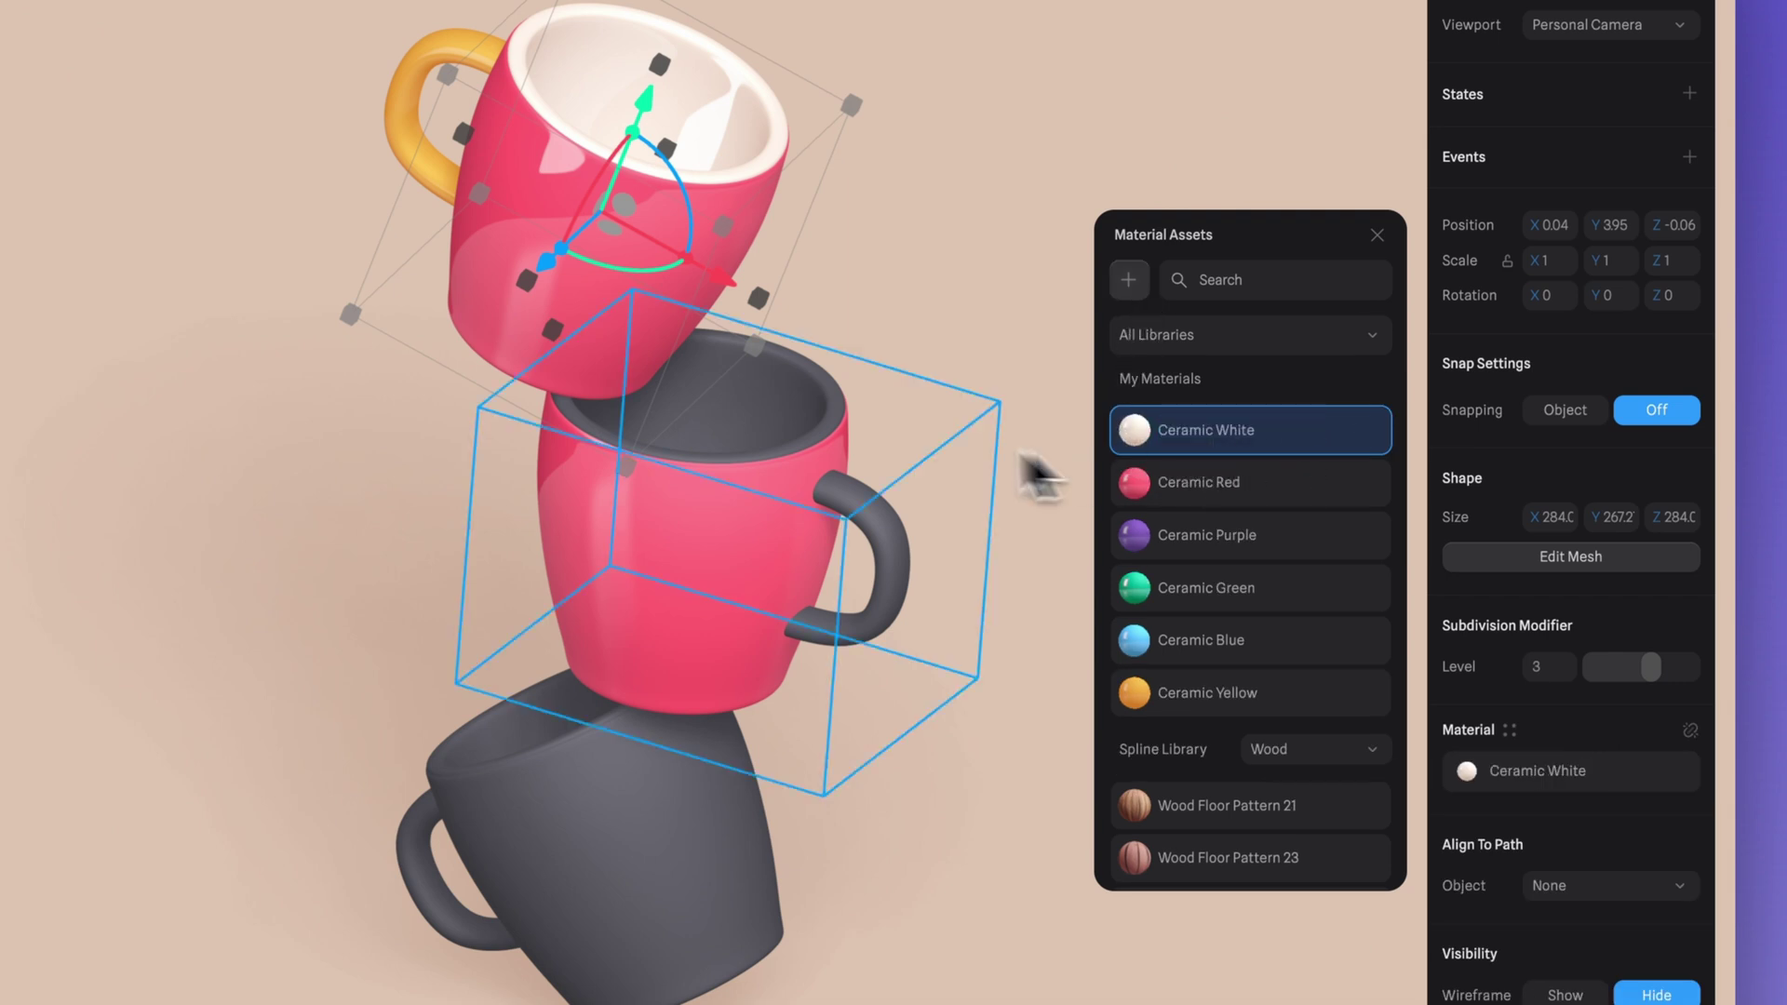
click(786, 424)
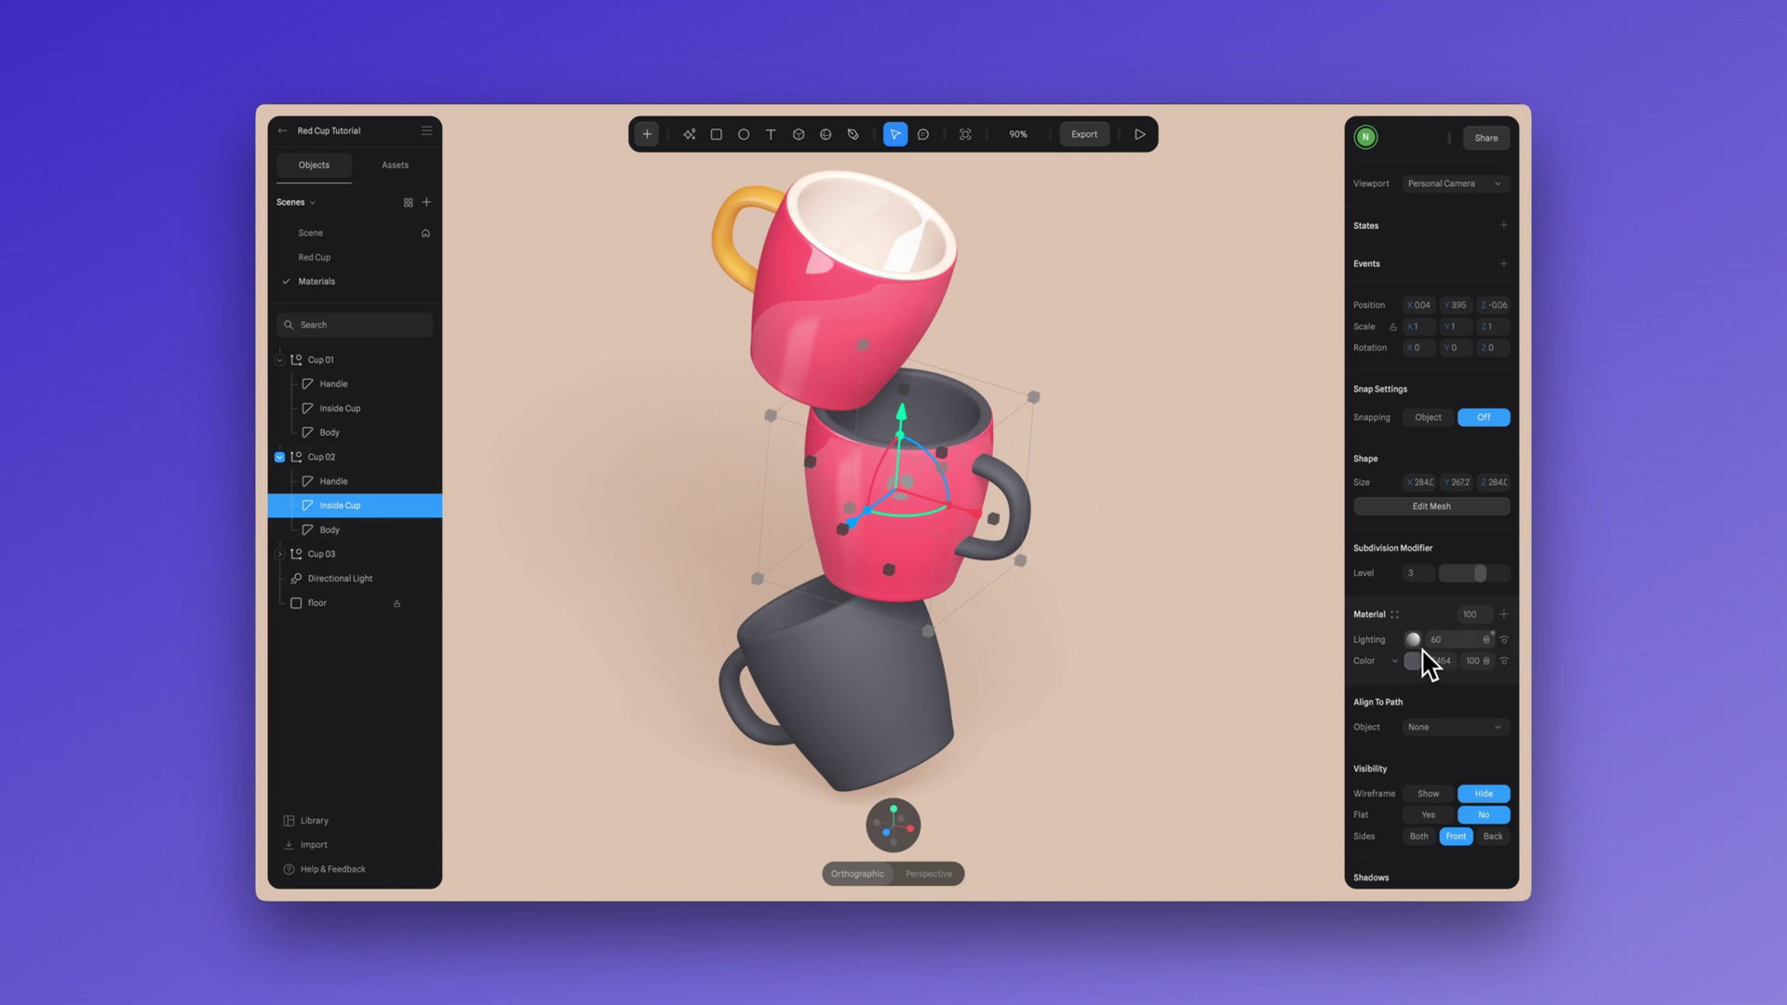
click(1395, 618)
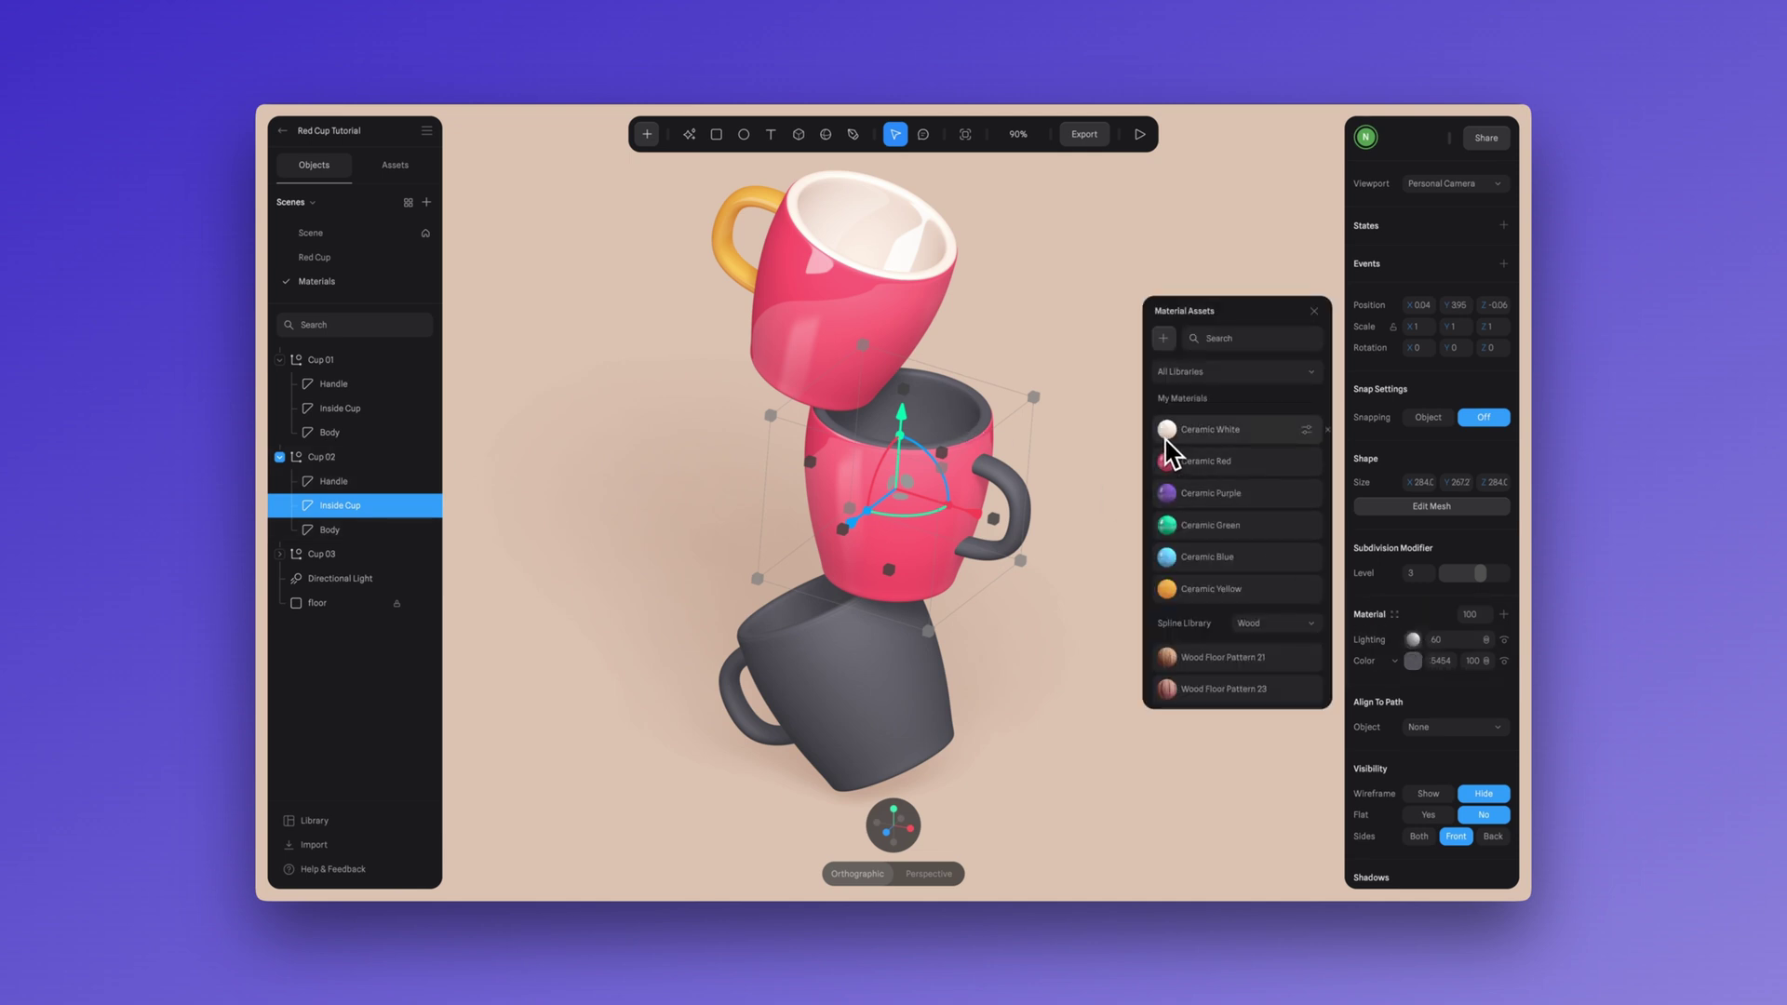
click(1223, 438)
- Apply the Ceramic Yellow material to Cup 02's Handle
click(1010, 498)
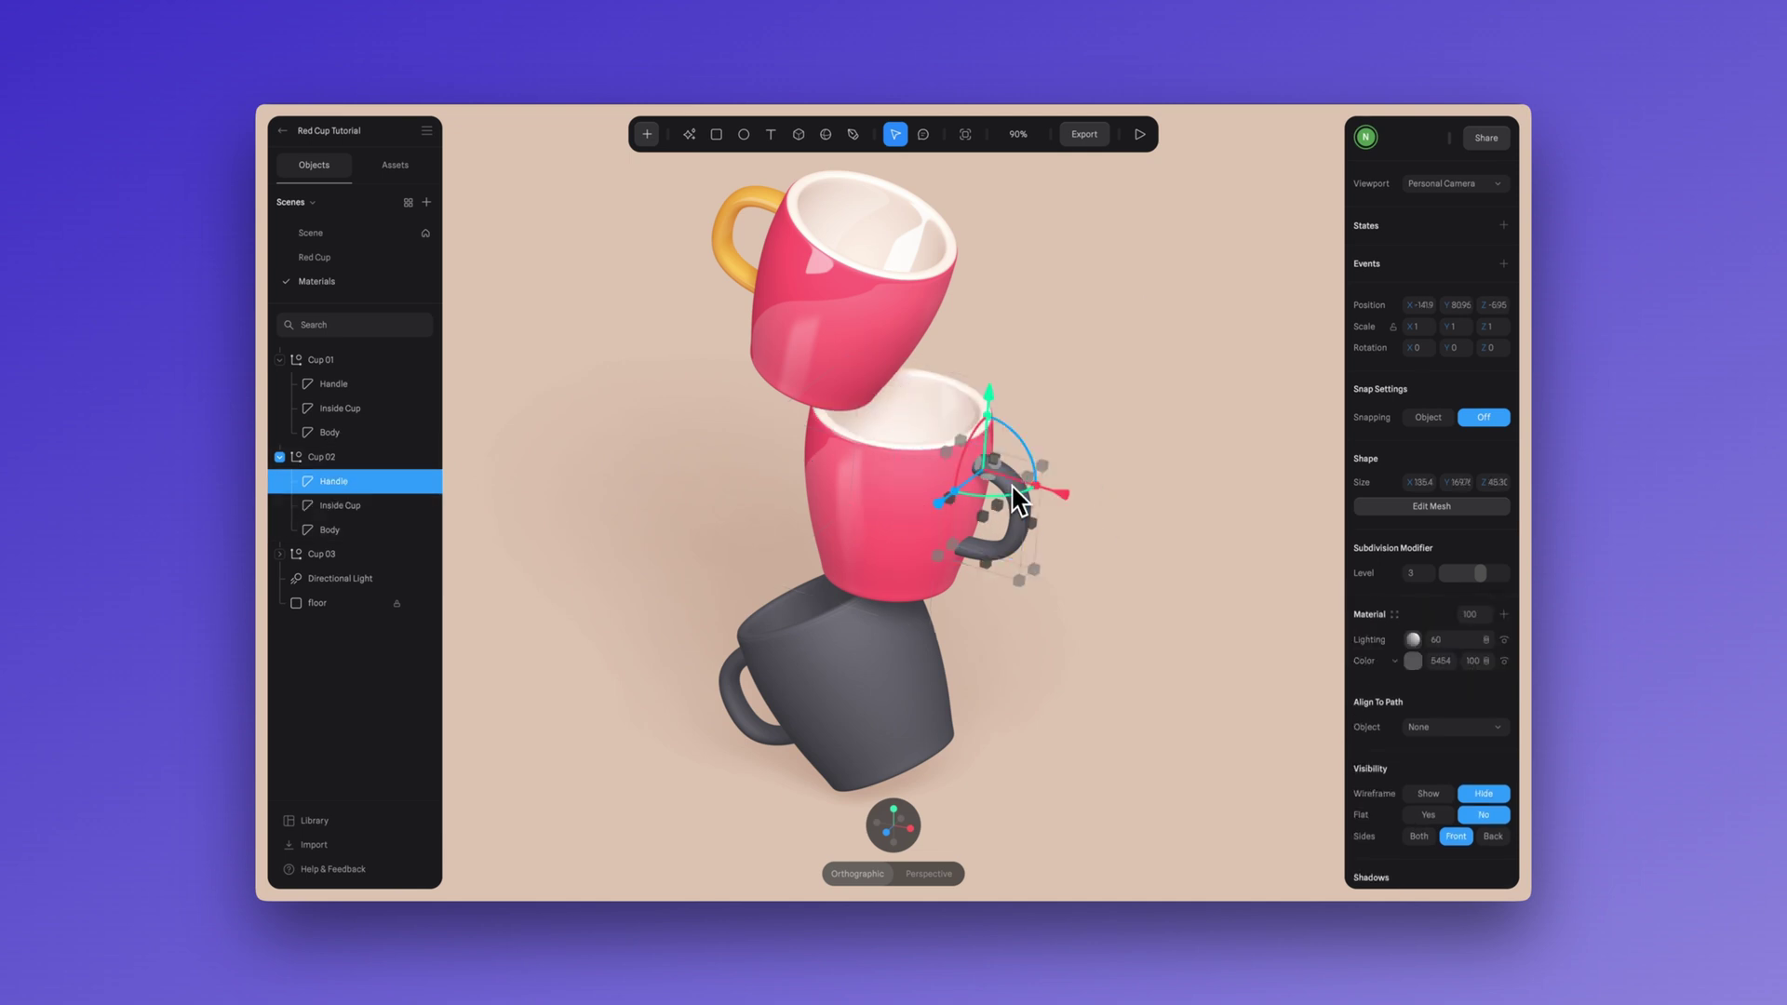
click(1395, 616)
click(1212, 595)
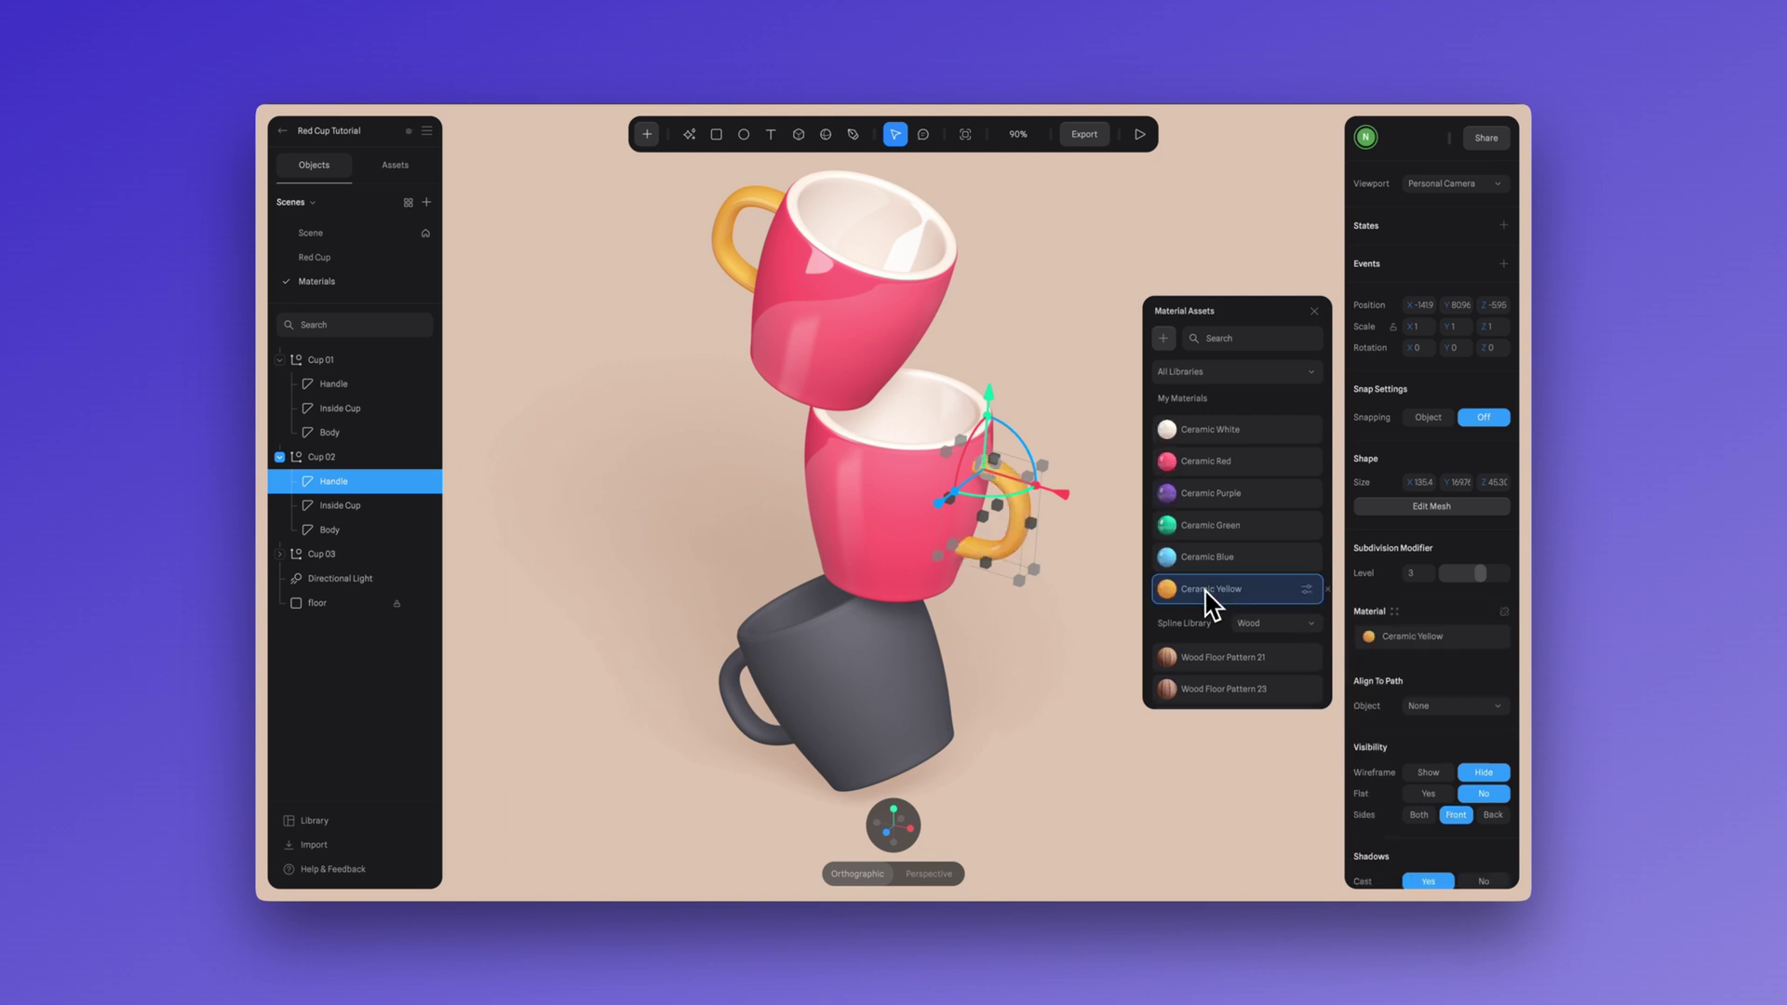
- Recolour the bottom cup's material from orange to a deeper, saturated blue
click(874, 735)
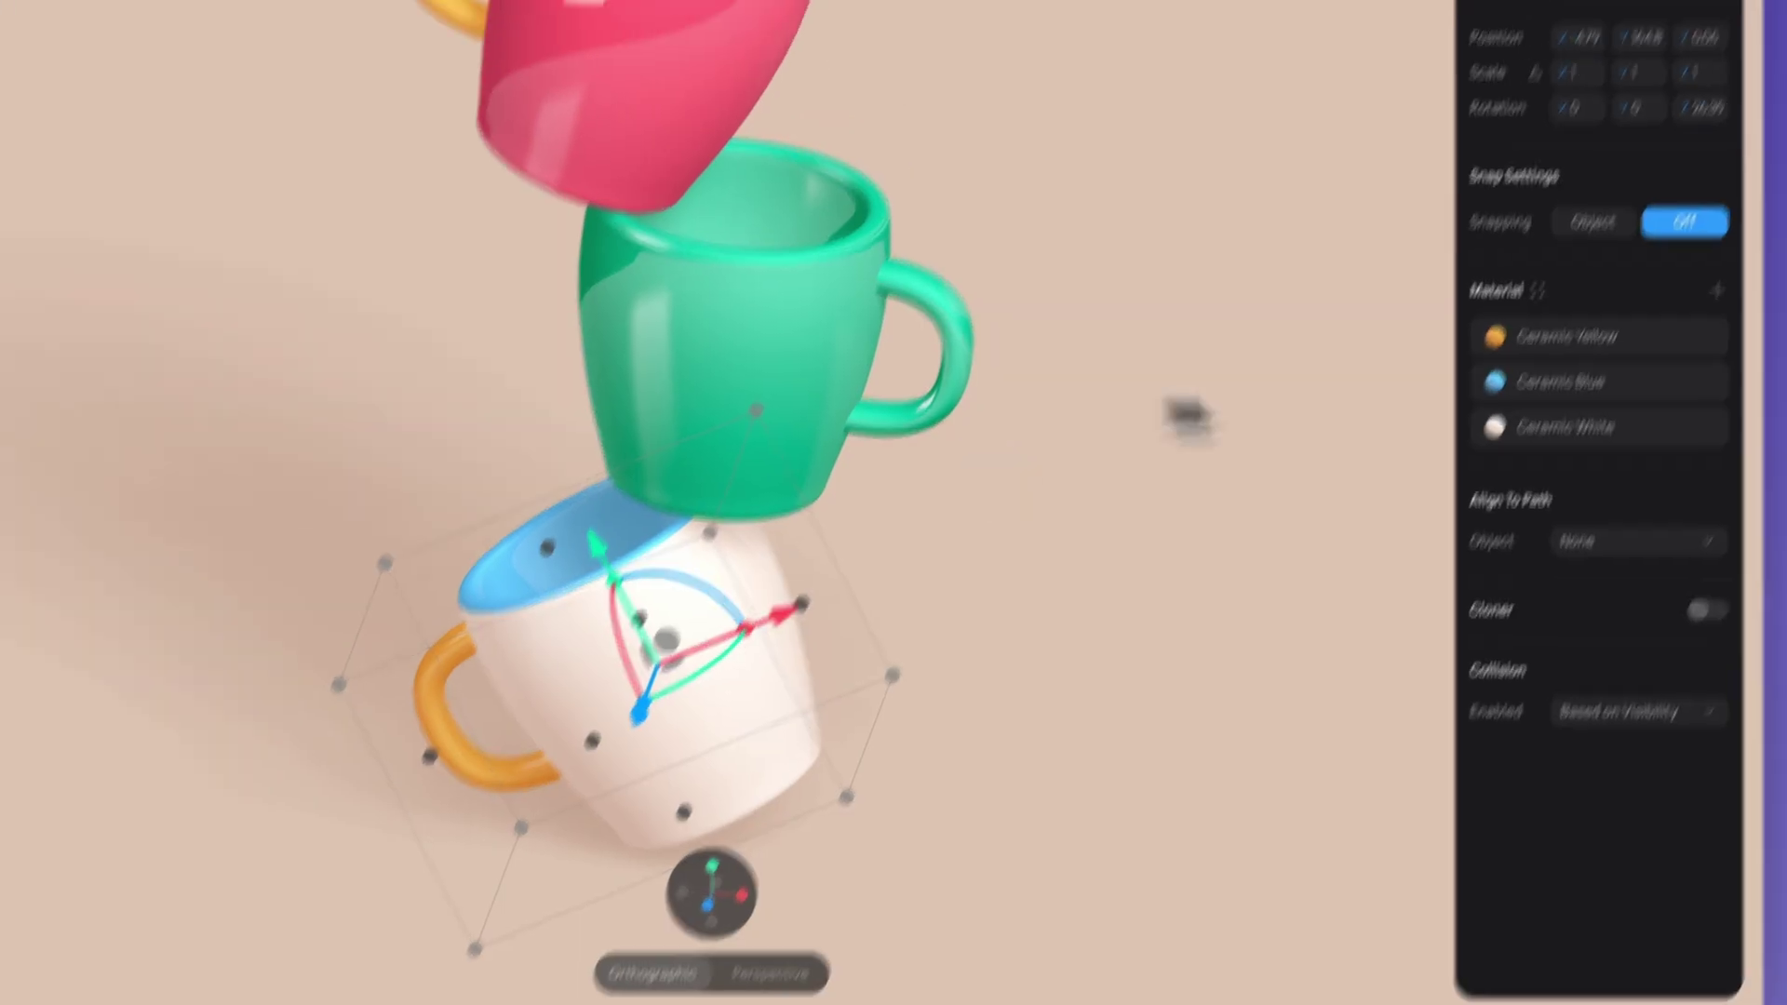
click(1552, 430)
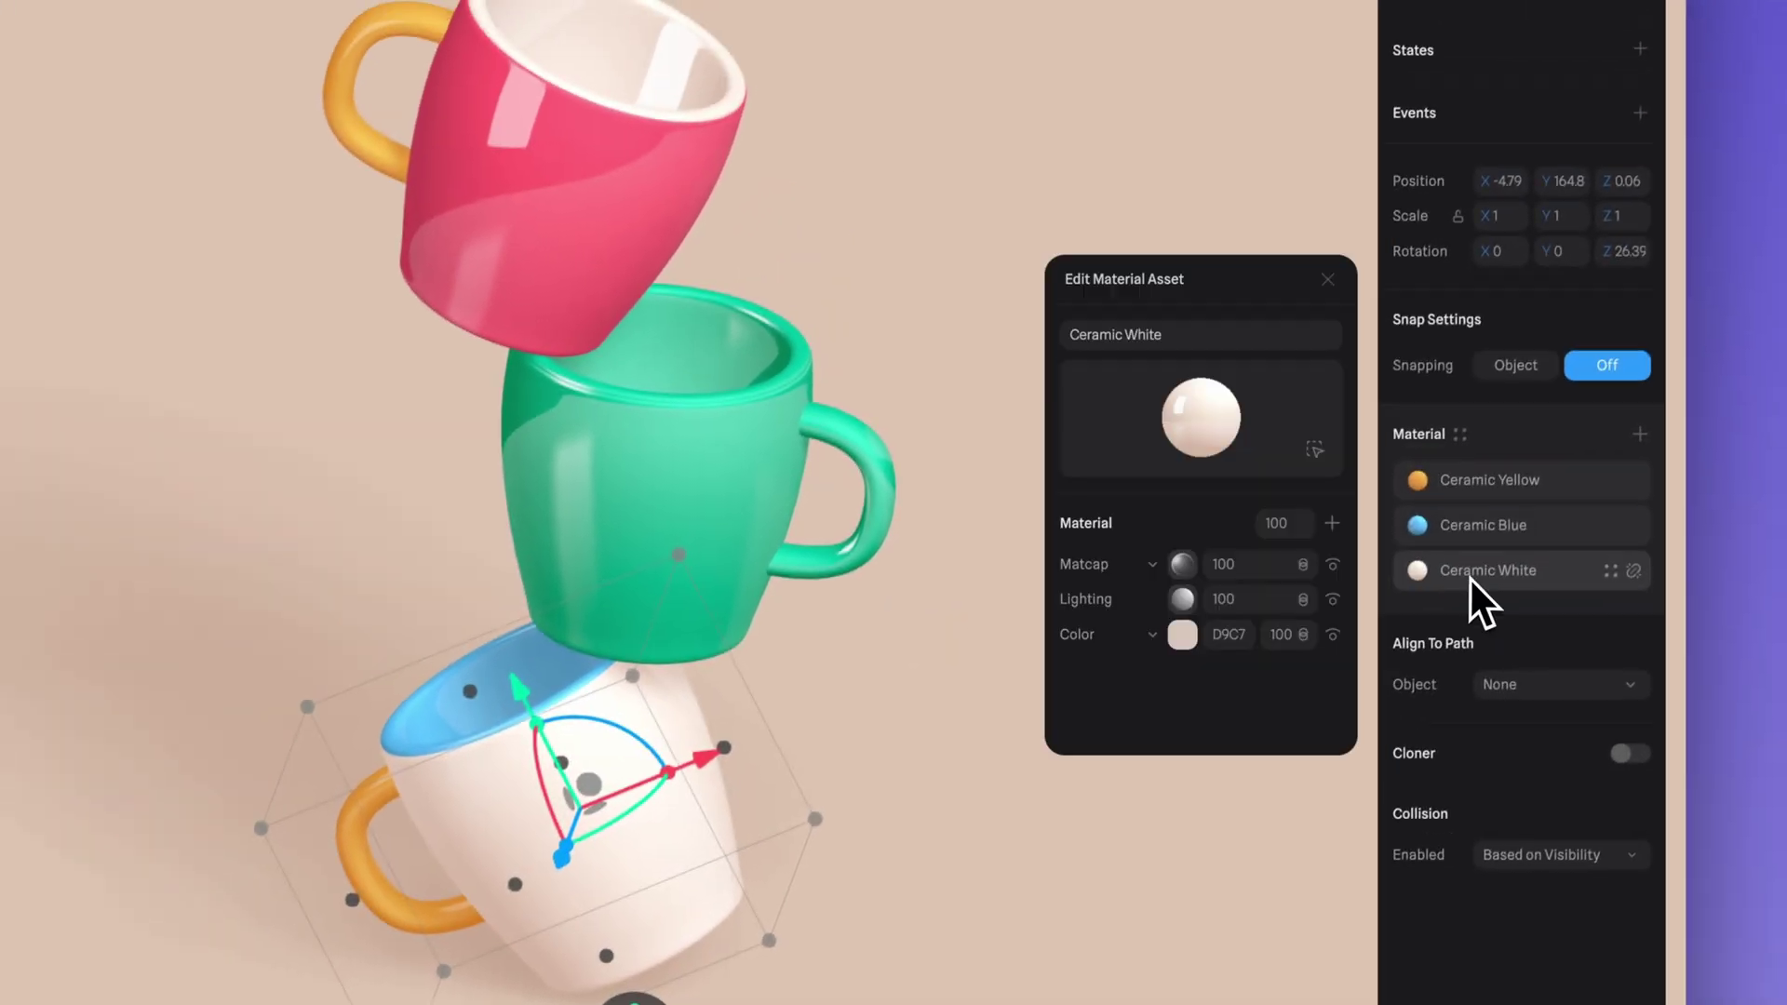
click(1178, 640)
scroll(1196, 696, down, 3)
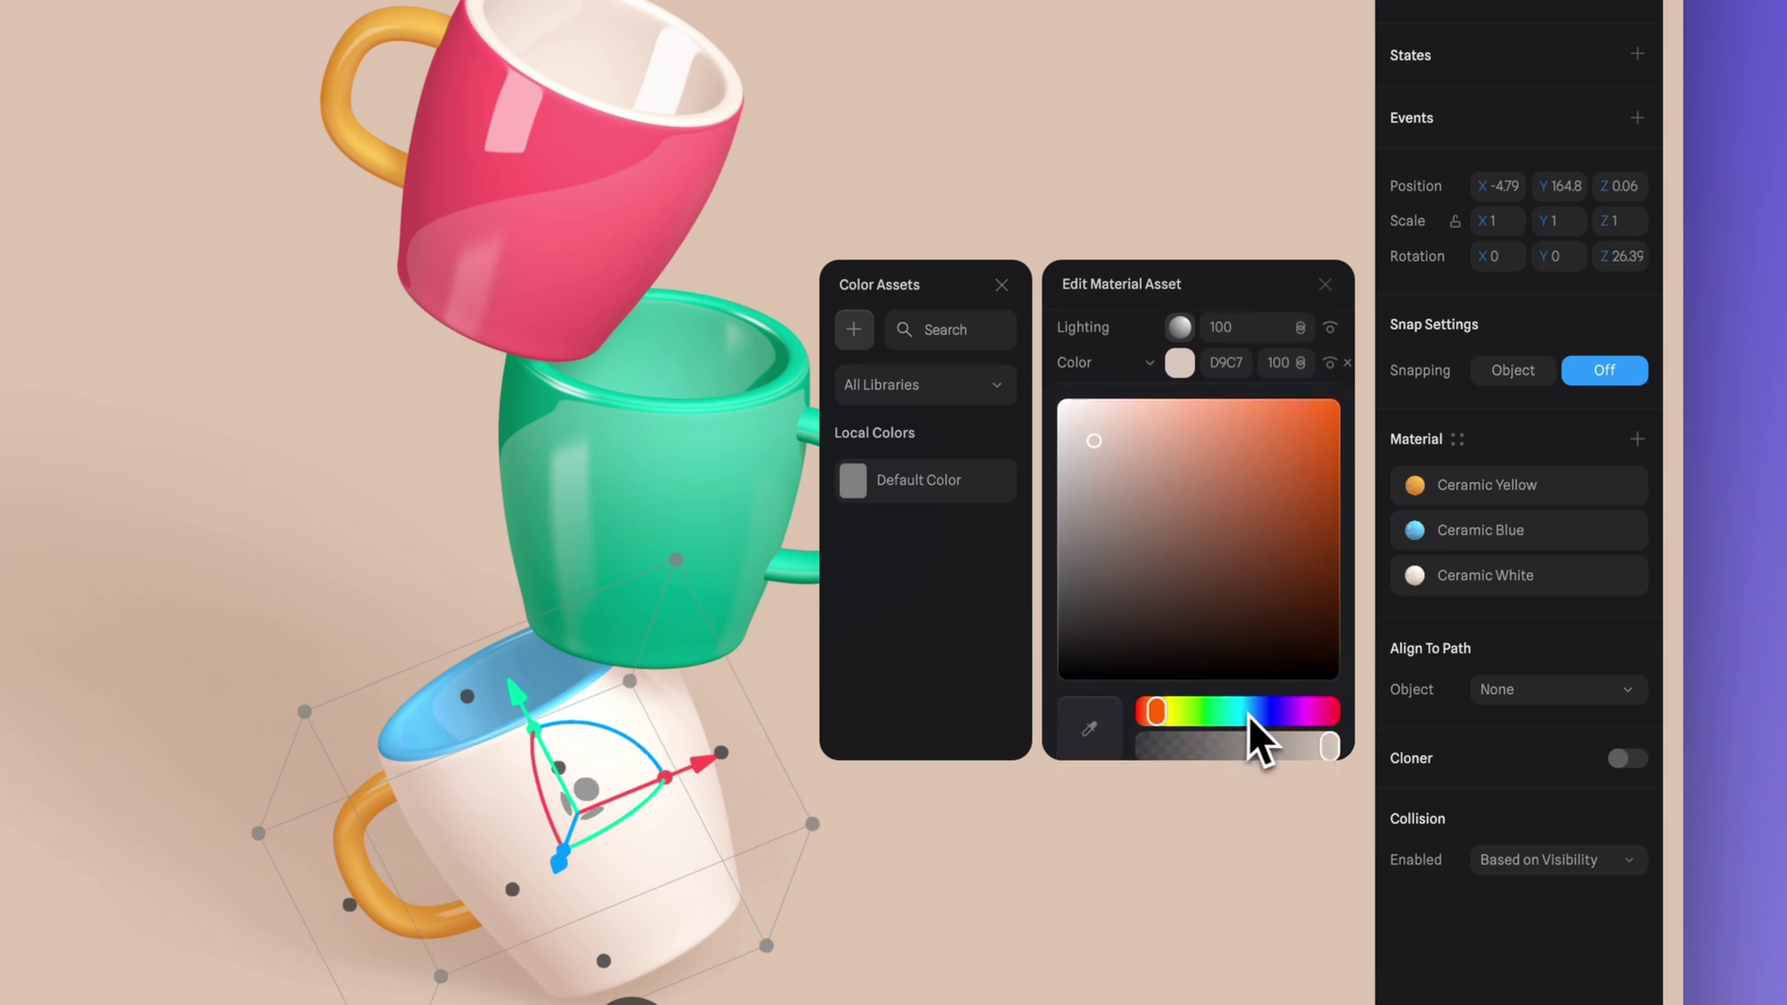
click(1236, 712)
click(1255, 712)
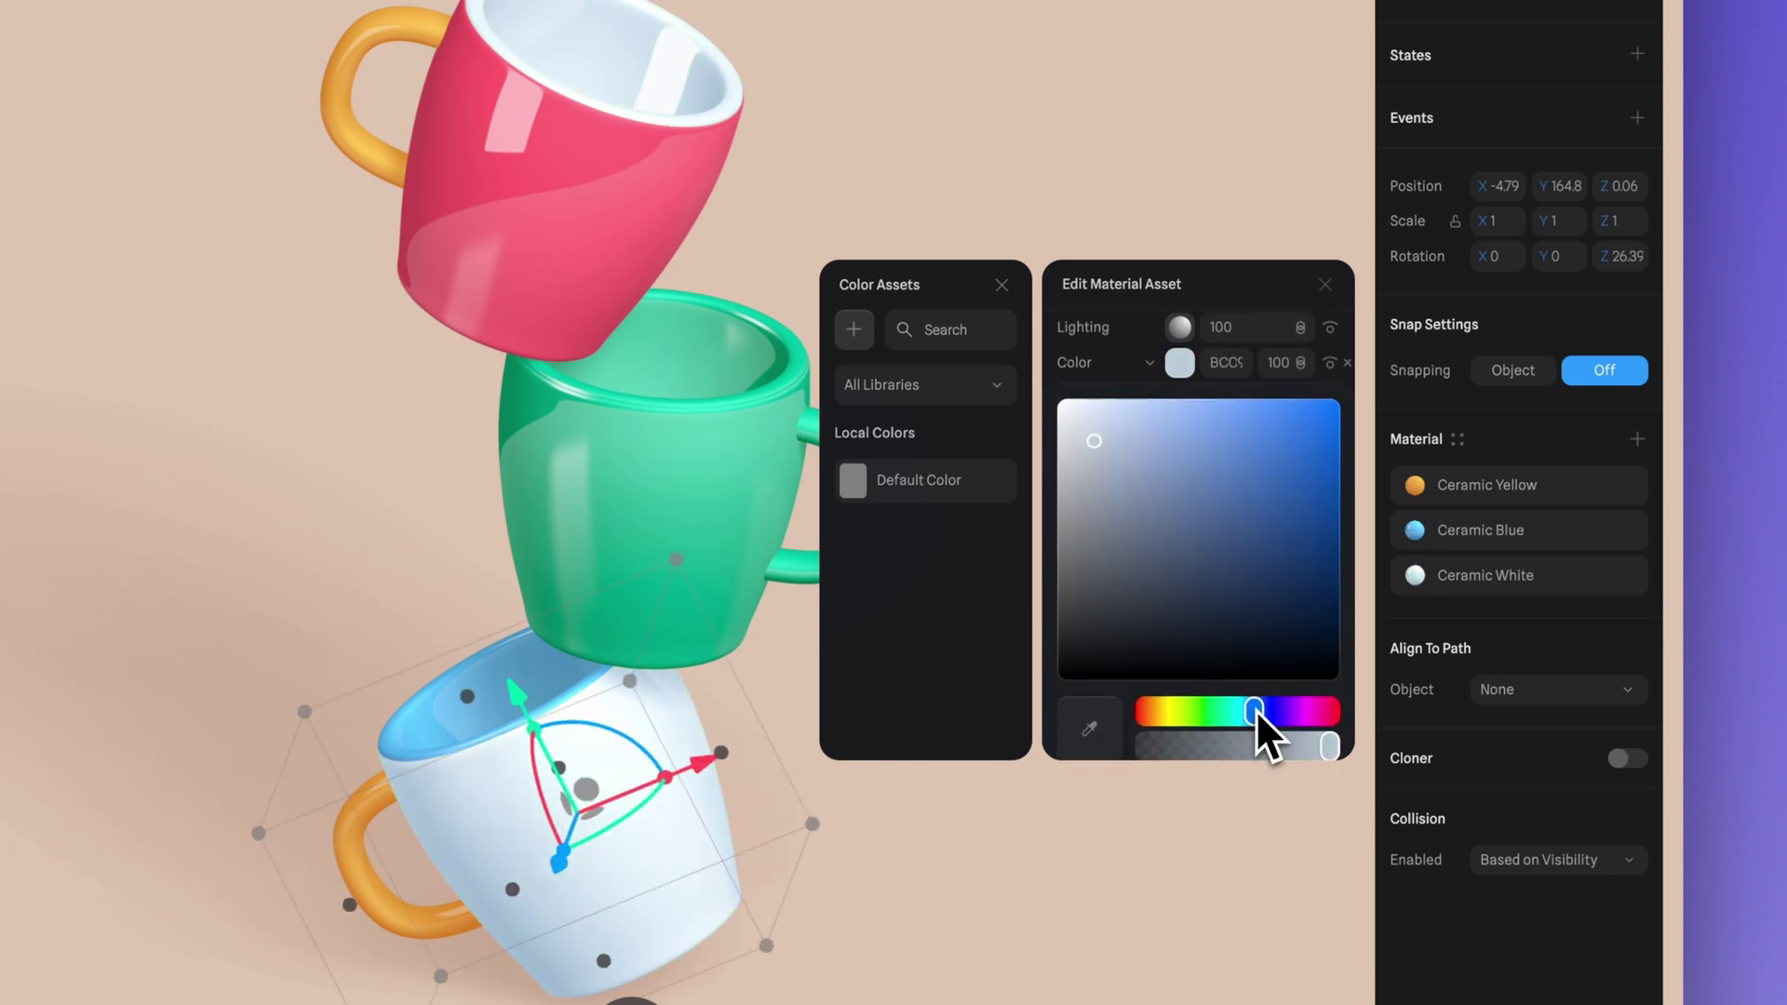
click(1175, 430)
mouse_move(1177, 430)
mouse_down()
mouse_move(1271, 495)
mouse_move(1209, 494)
mouse_move(1272, 518)
mouse_up()
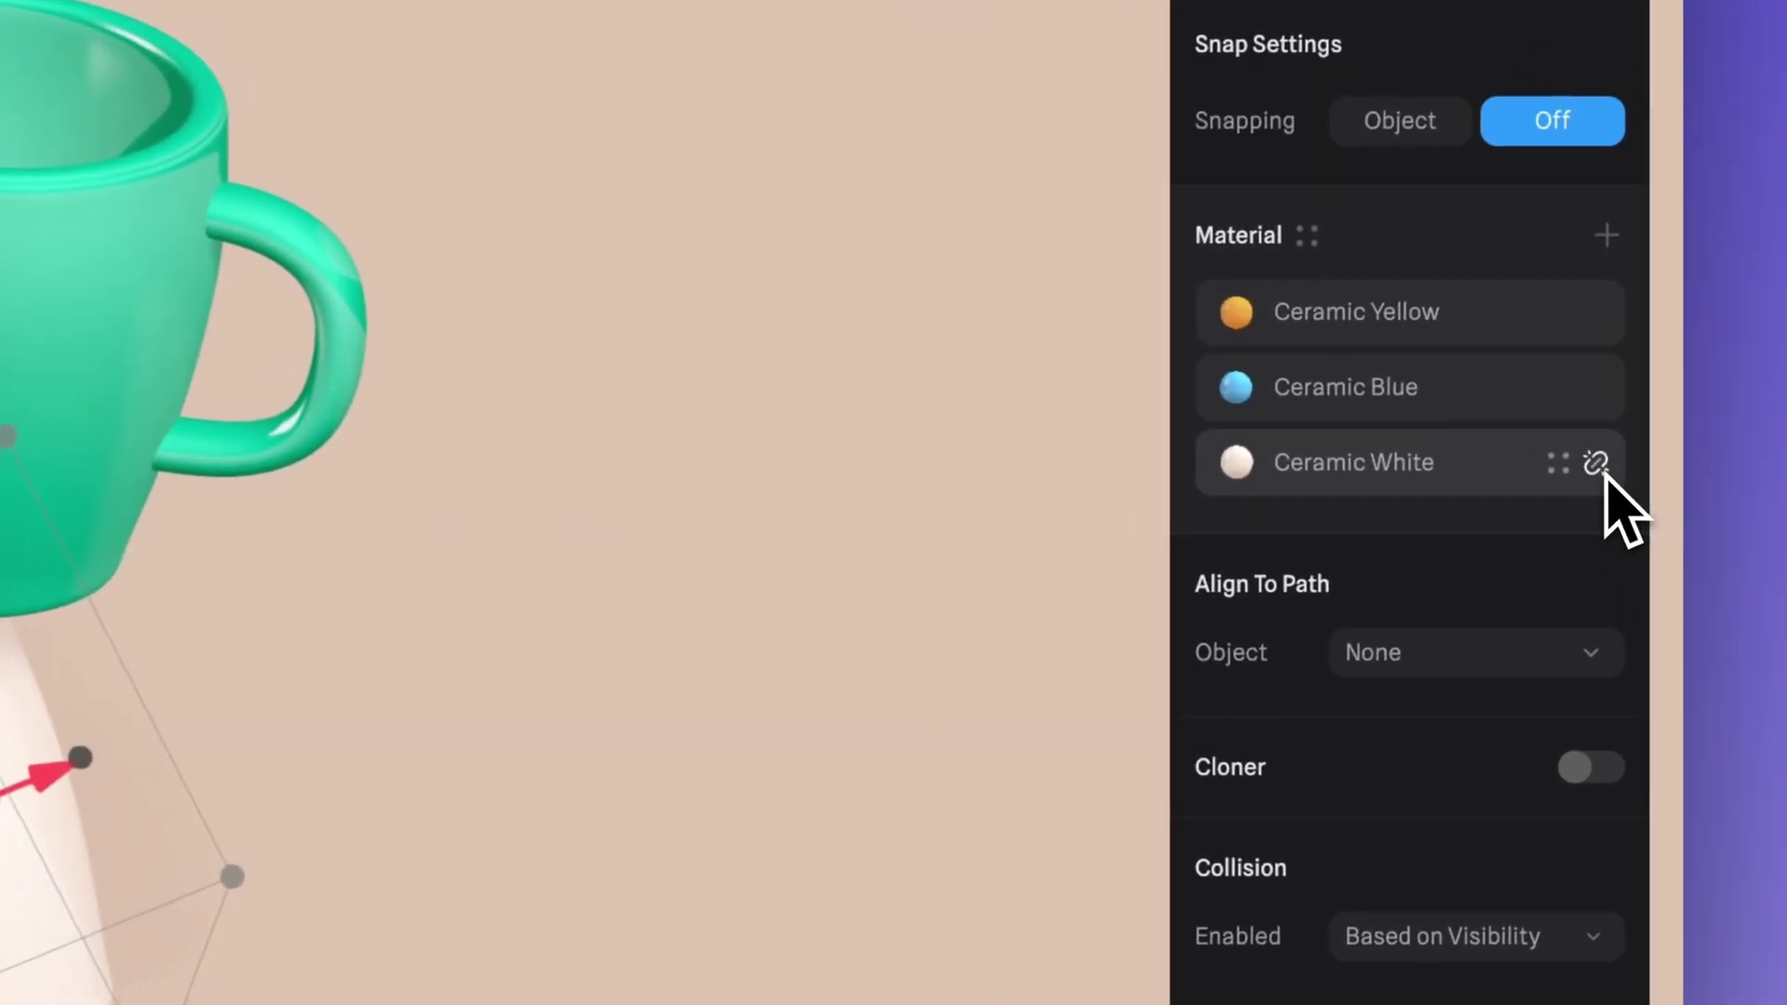
- Set the bottom cup body's Default Material colour to a saturated light cyan
click(1415, 465)
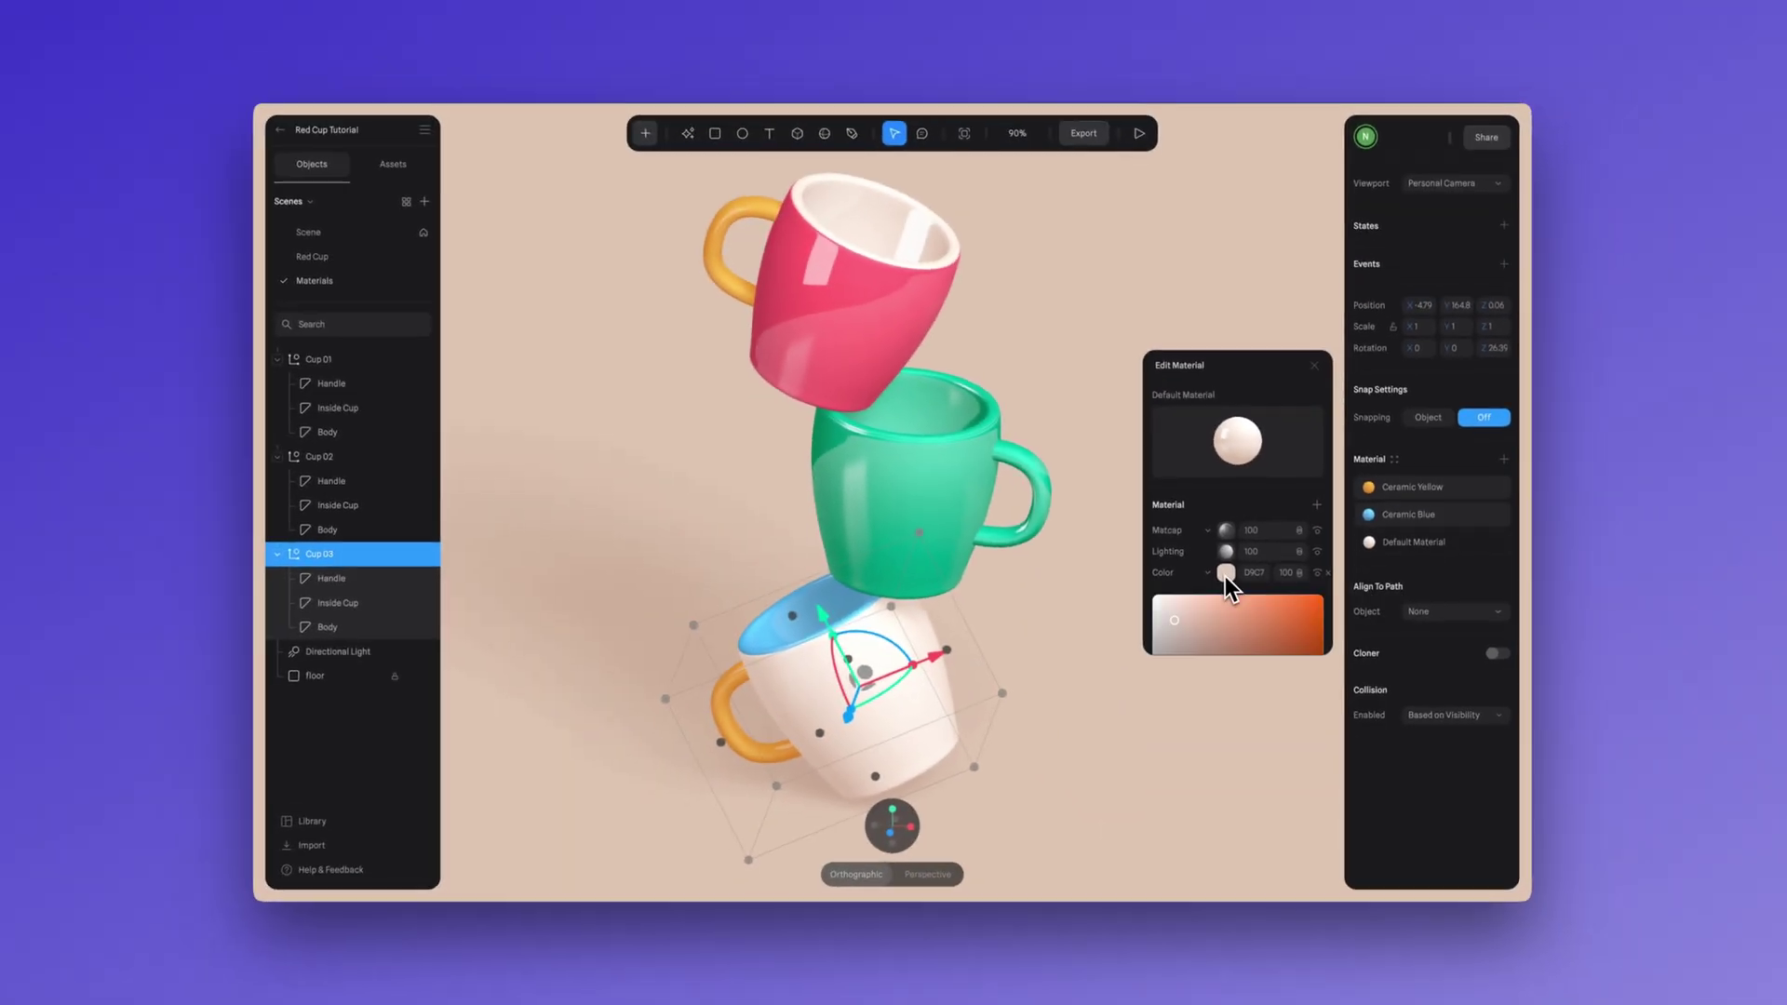
click(841, 559)
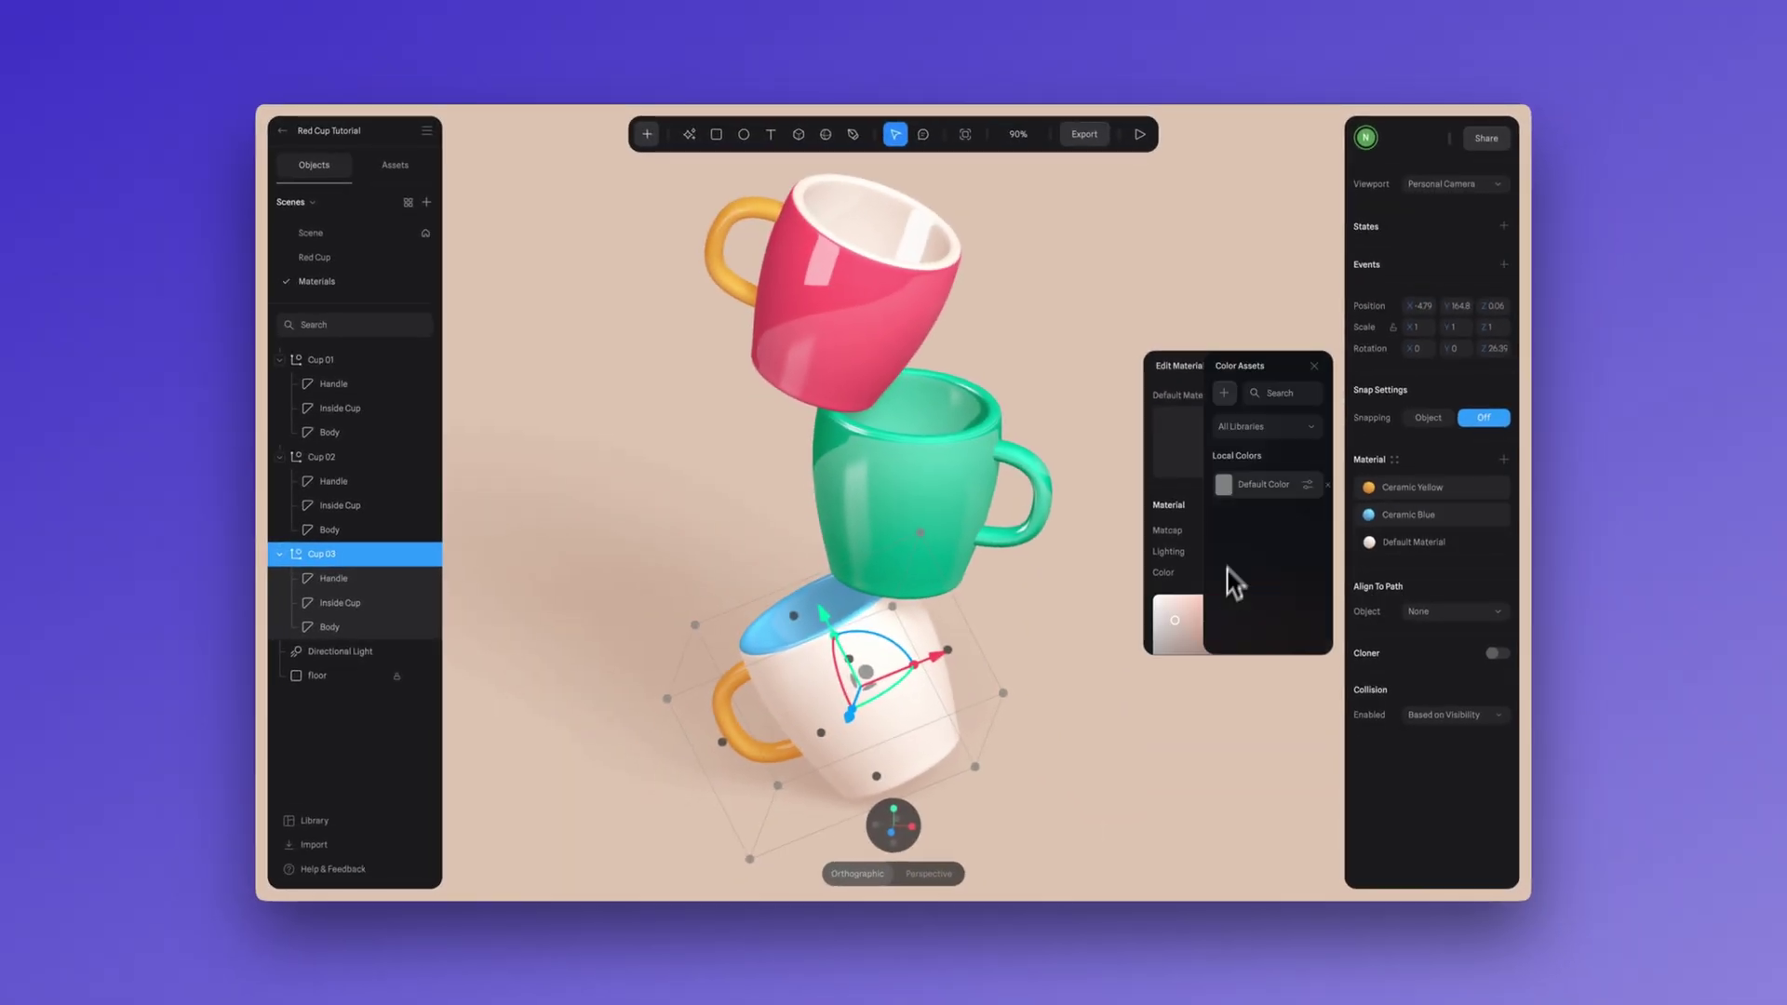
click(1315, 365)
scroll(1247, 559, down, 5)
click(1269, 592)
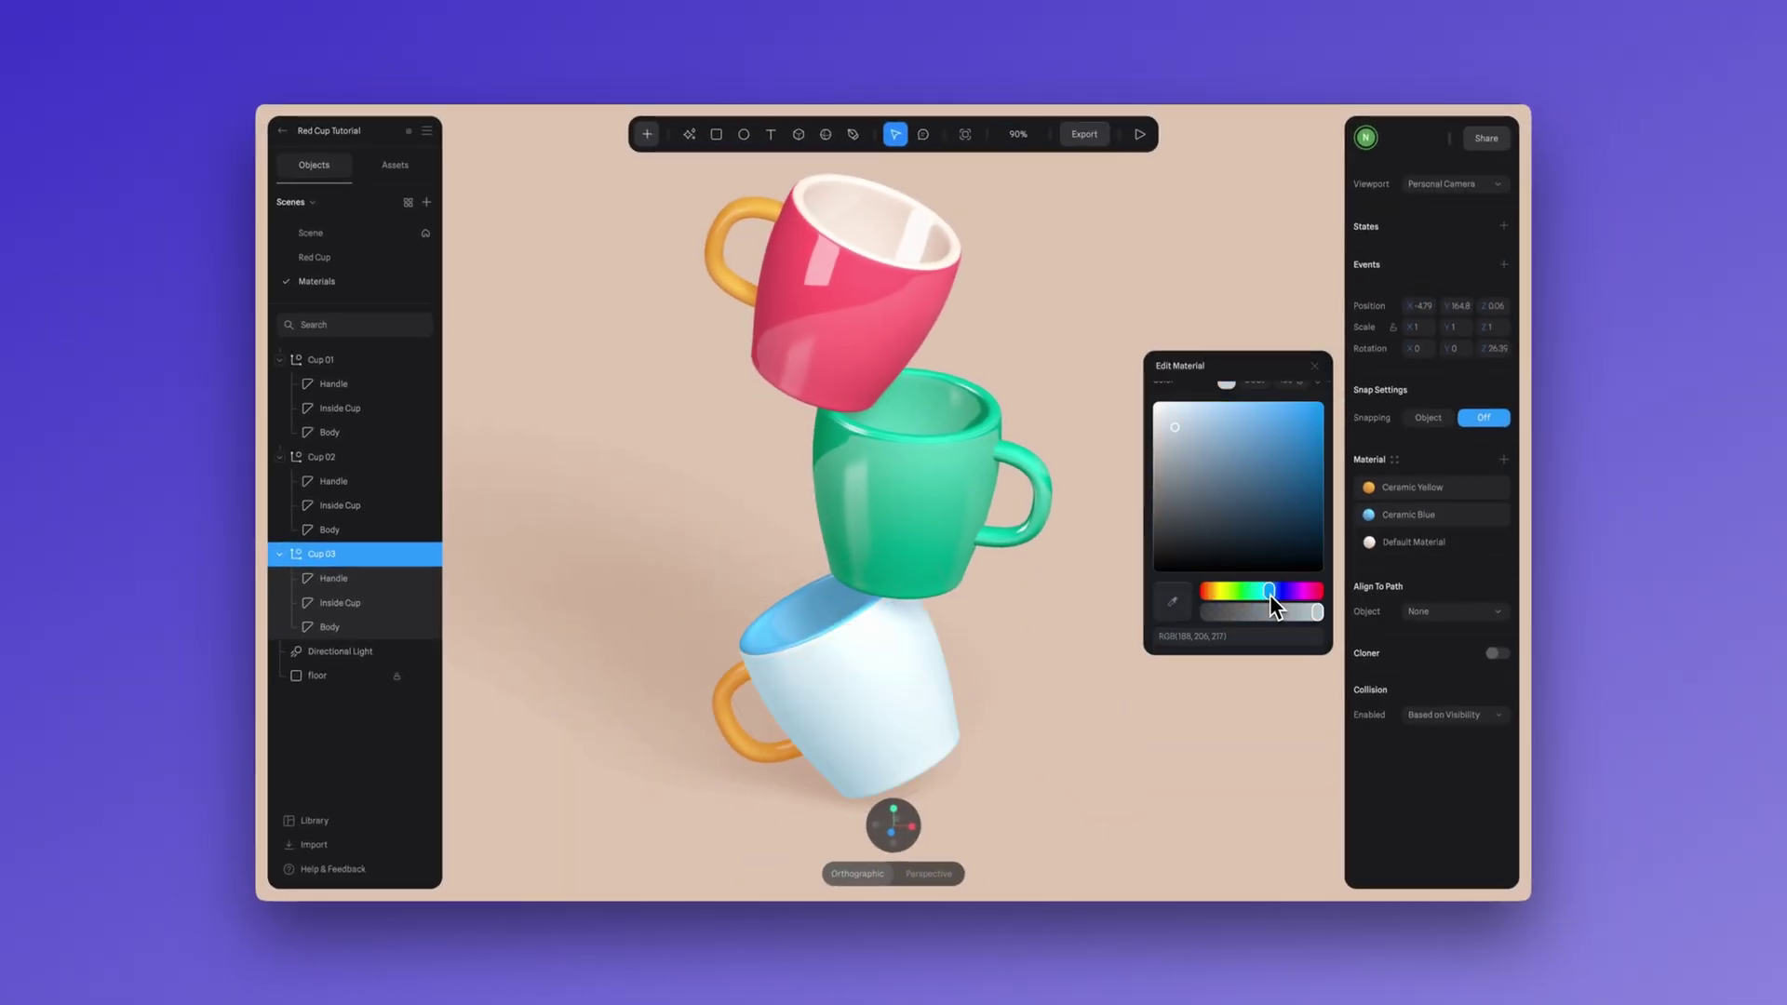
click(1237, 421)
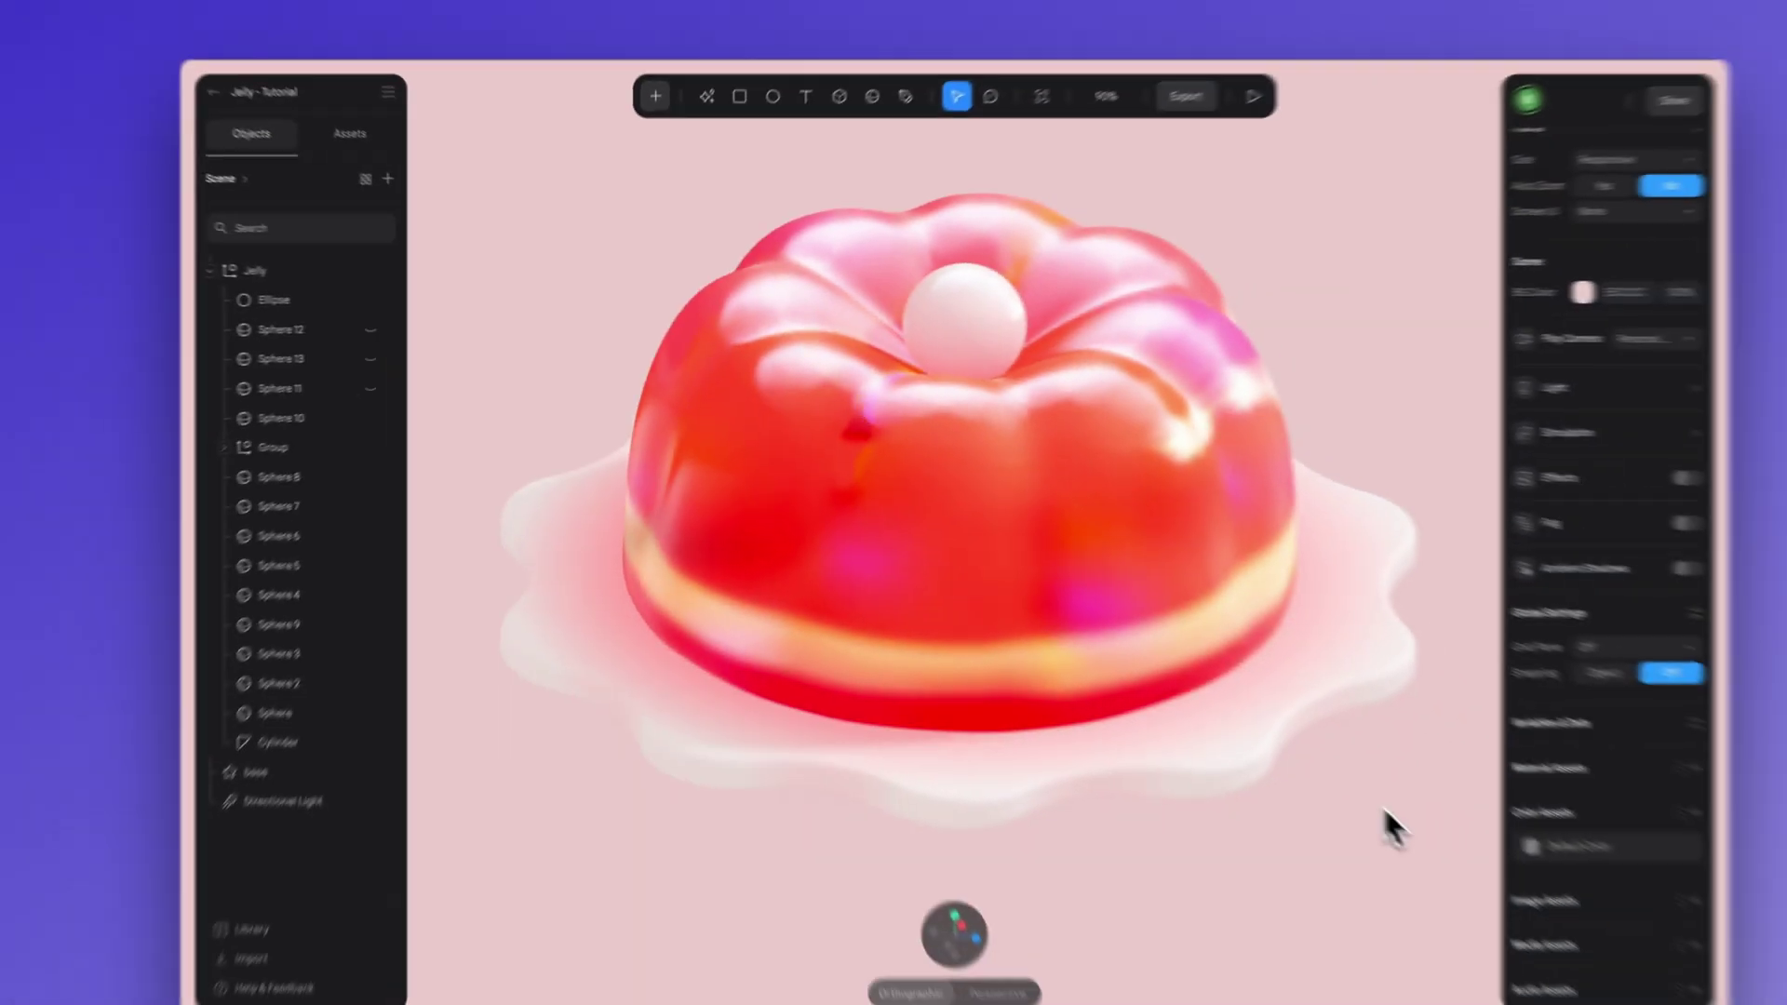
- Colour the jelly's Cylinder coral red and add a Depth layer to its material
click(920, 484)
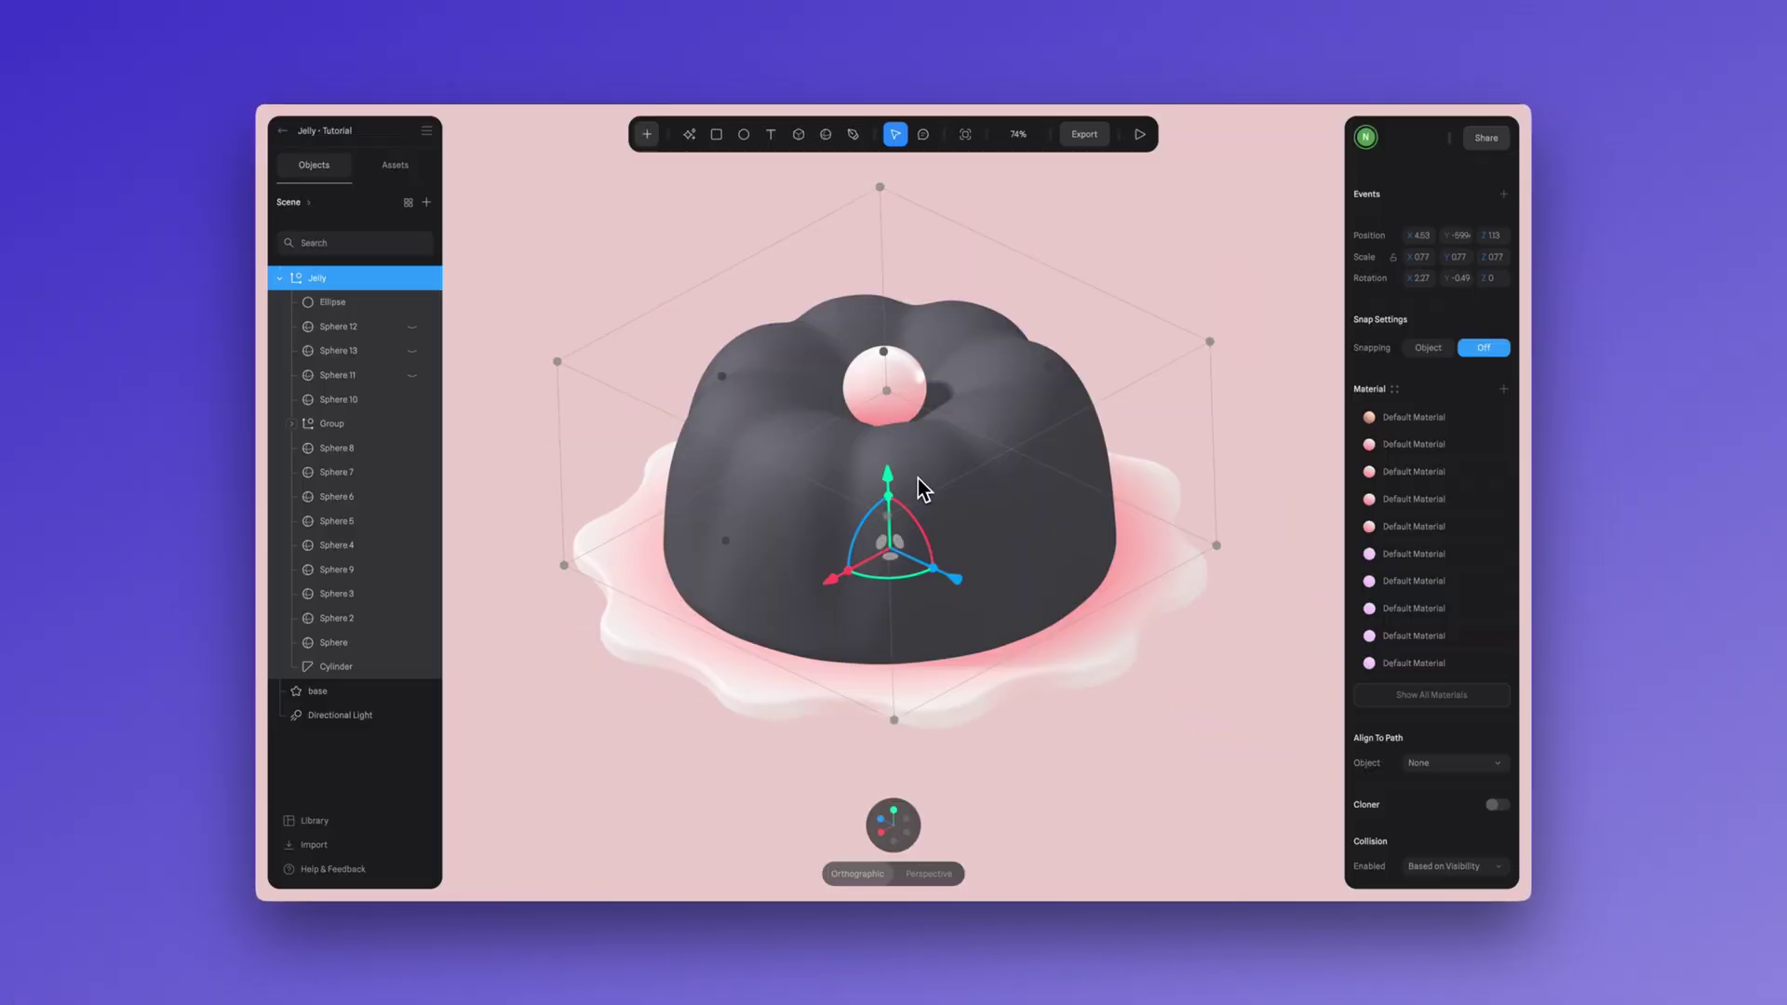
click(919, 485)
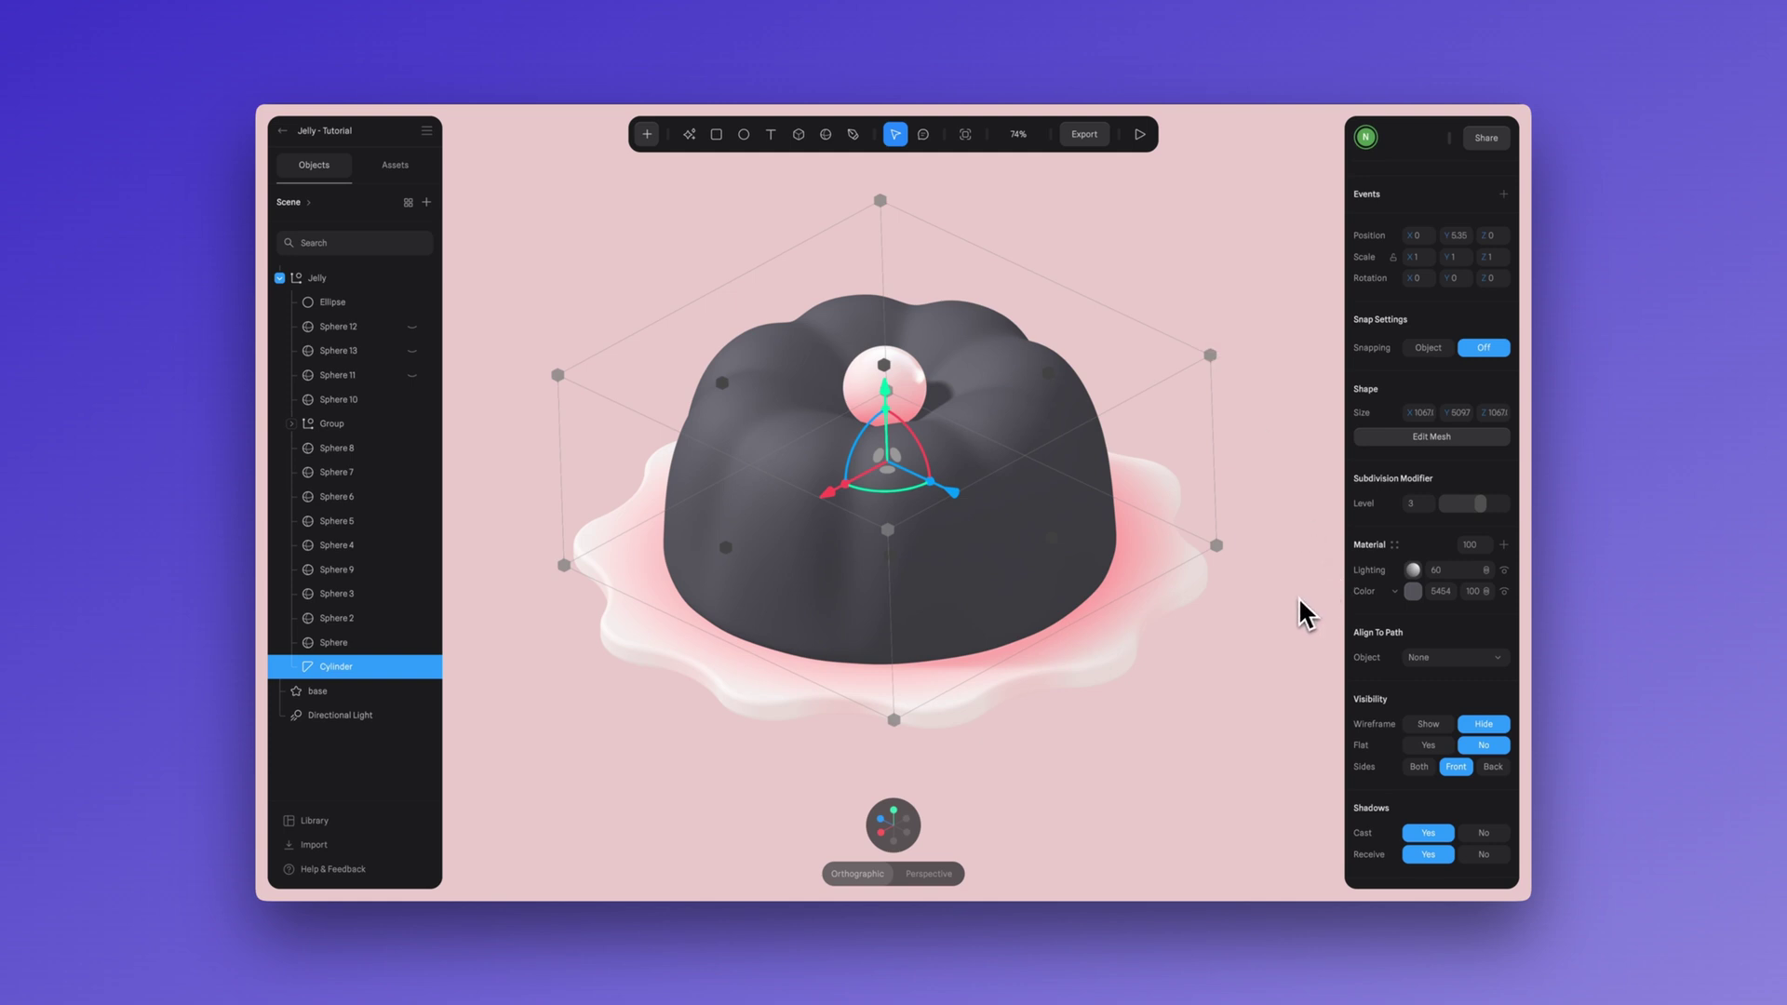
click(1413, 592)
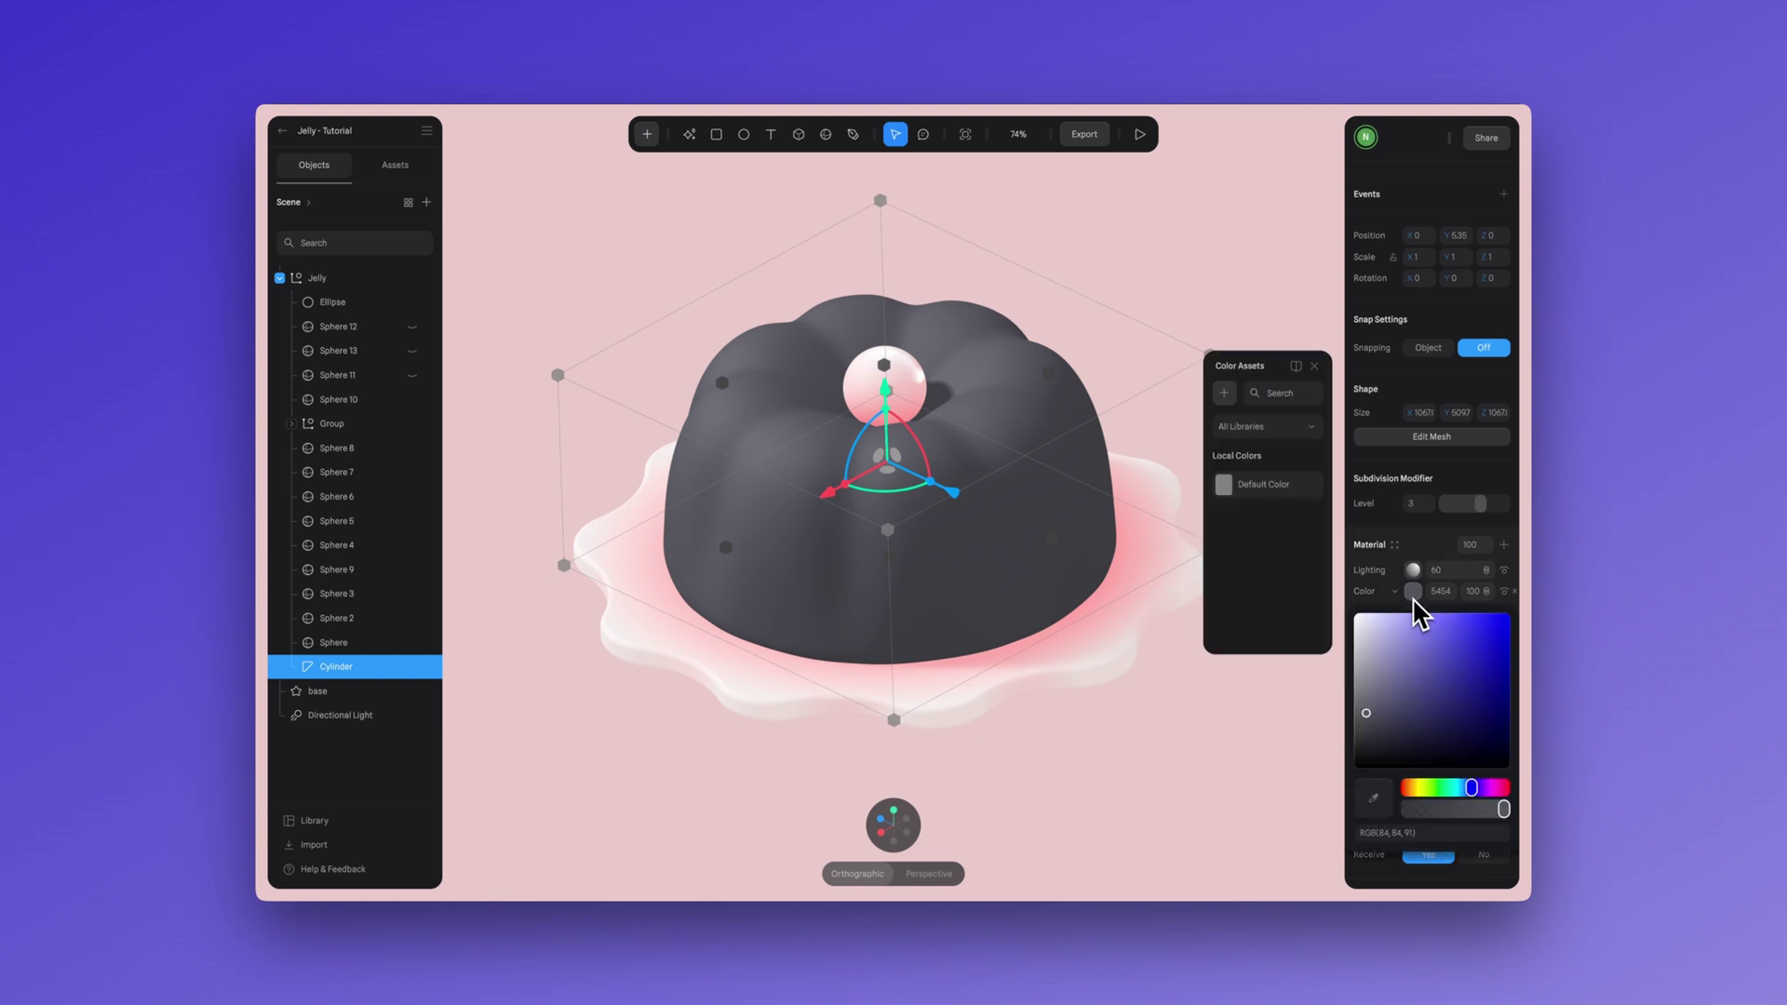
drag(1413, 615, 1506, 787)
drag(1469, 657, 1444, 610)
click(1413, 592)
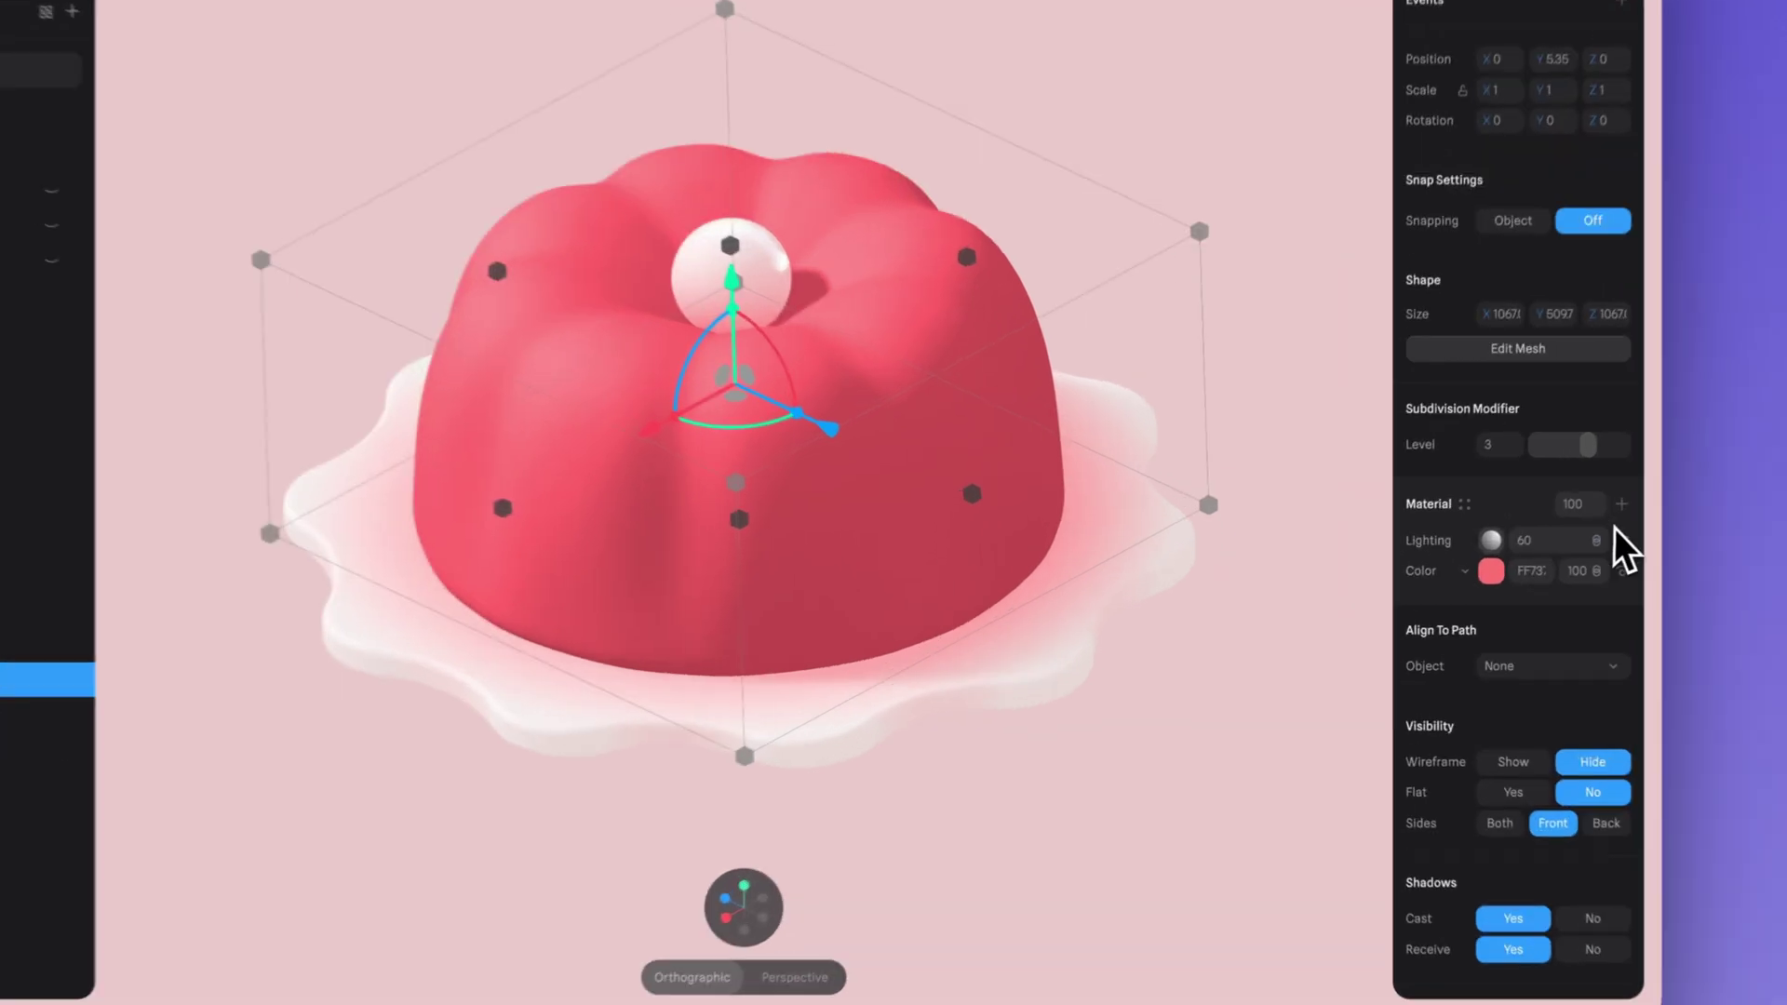
click(1622, 503)
click(1461, 537)
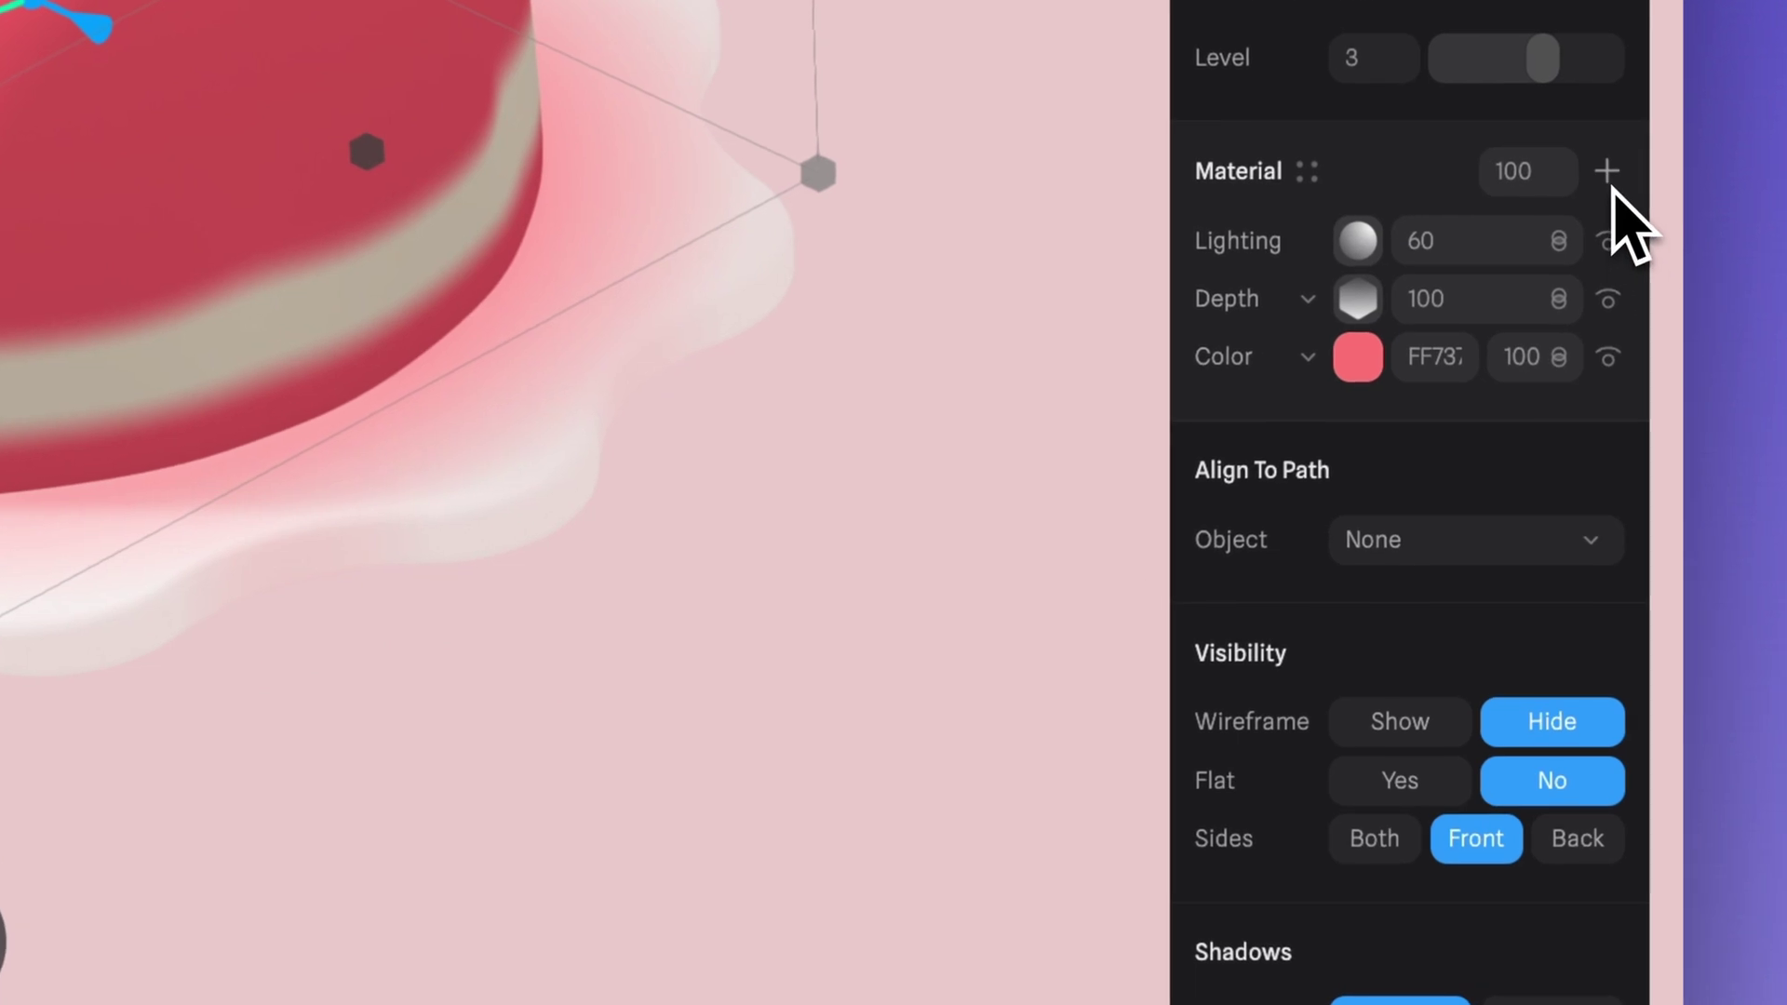
- Add a Matcap layer to the jelly's material using the dark glossy sphere matcap image
click(1505, 546)
click(1309, 243)
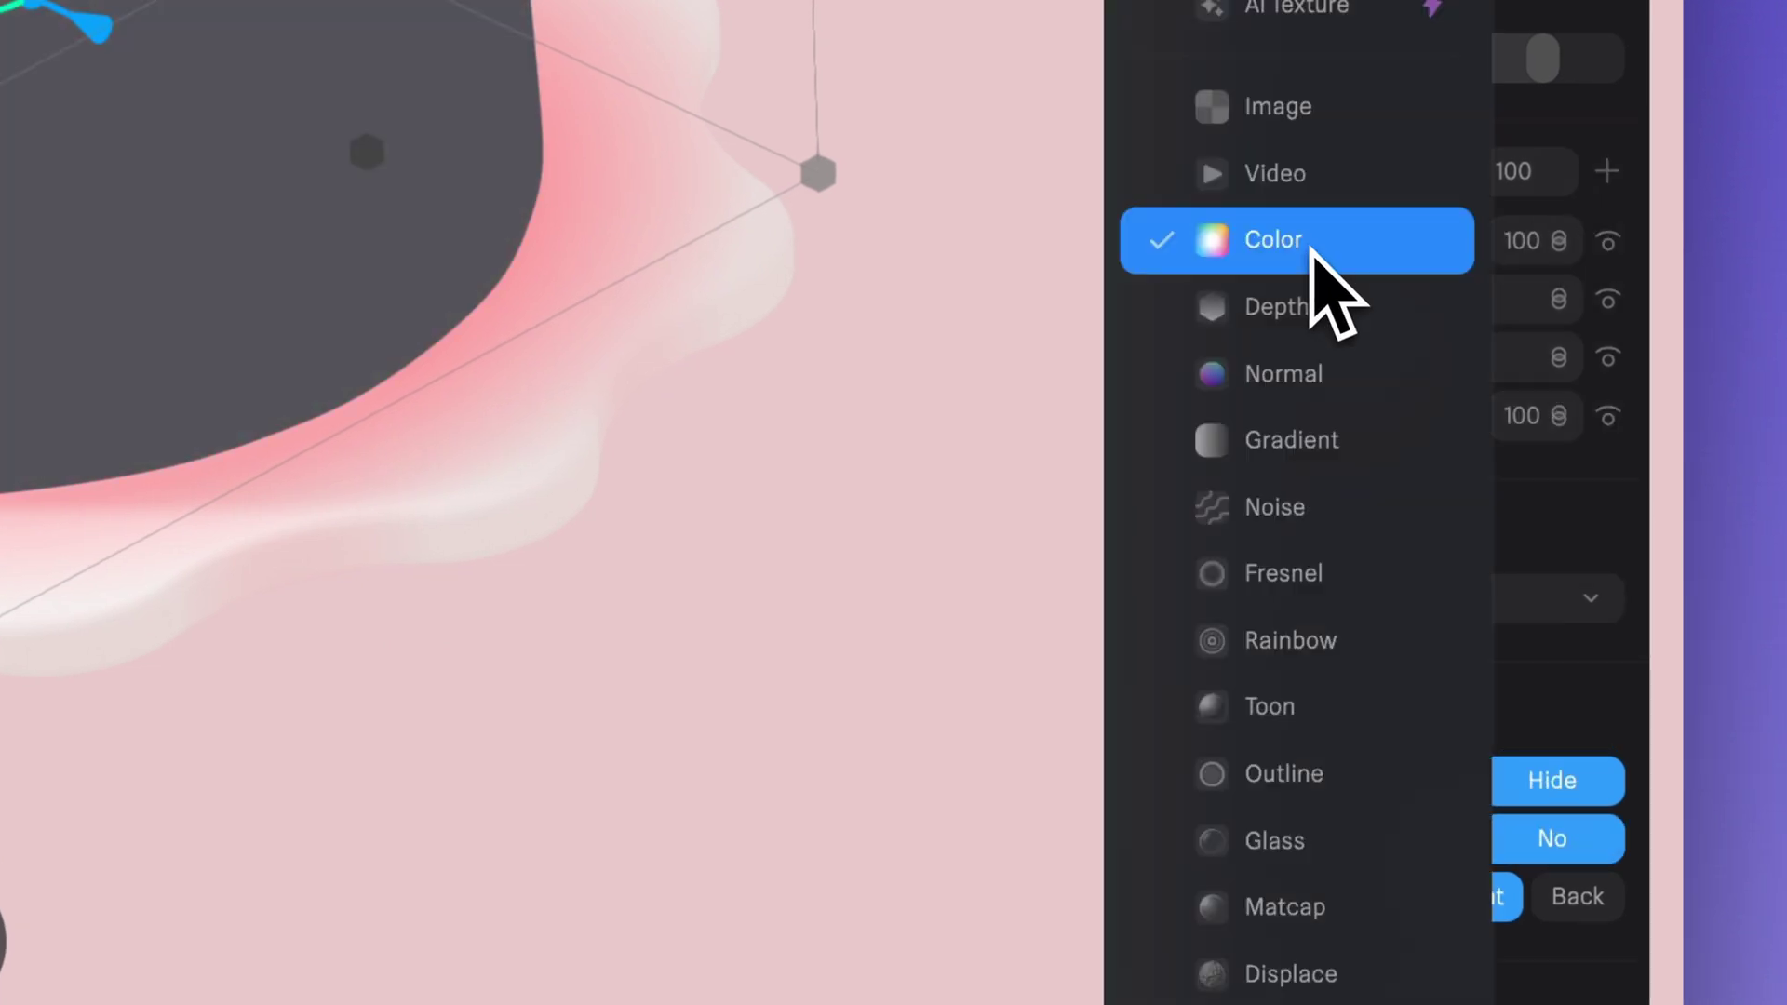
click(1392, 917)
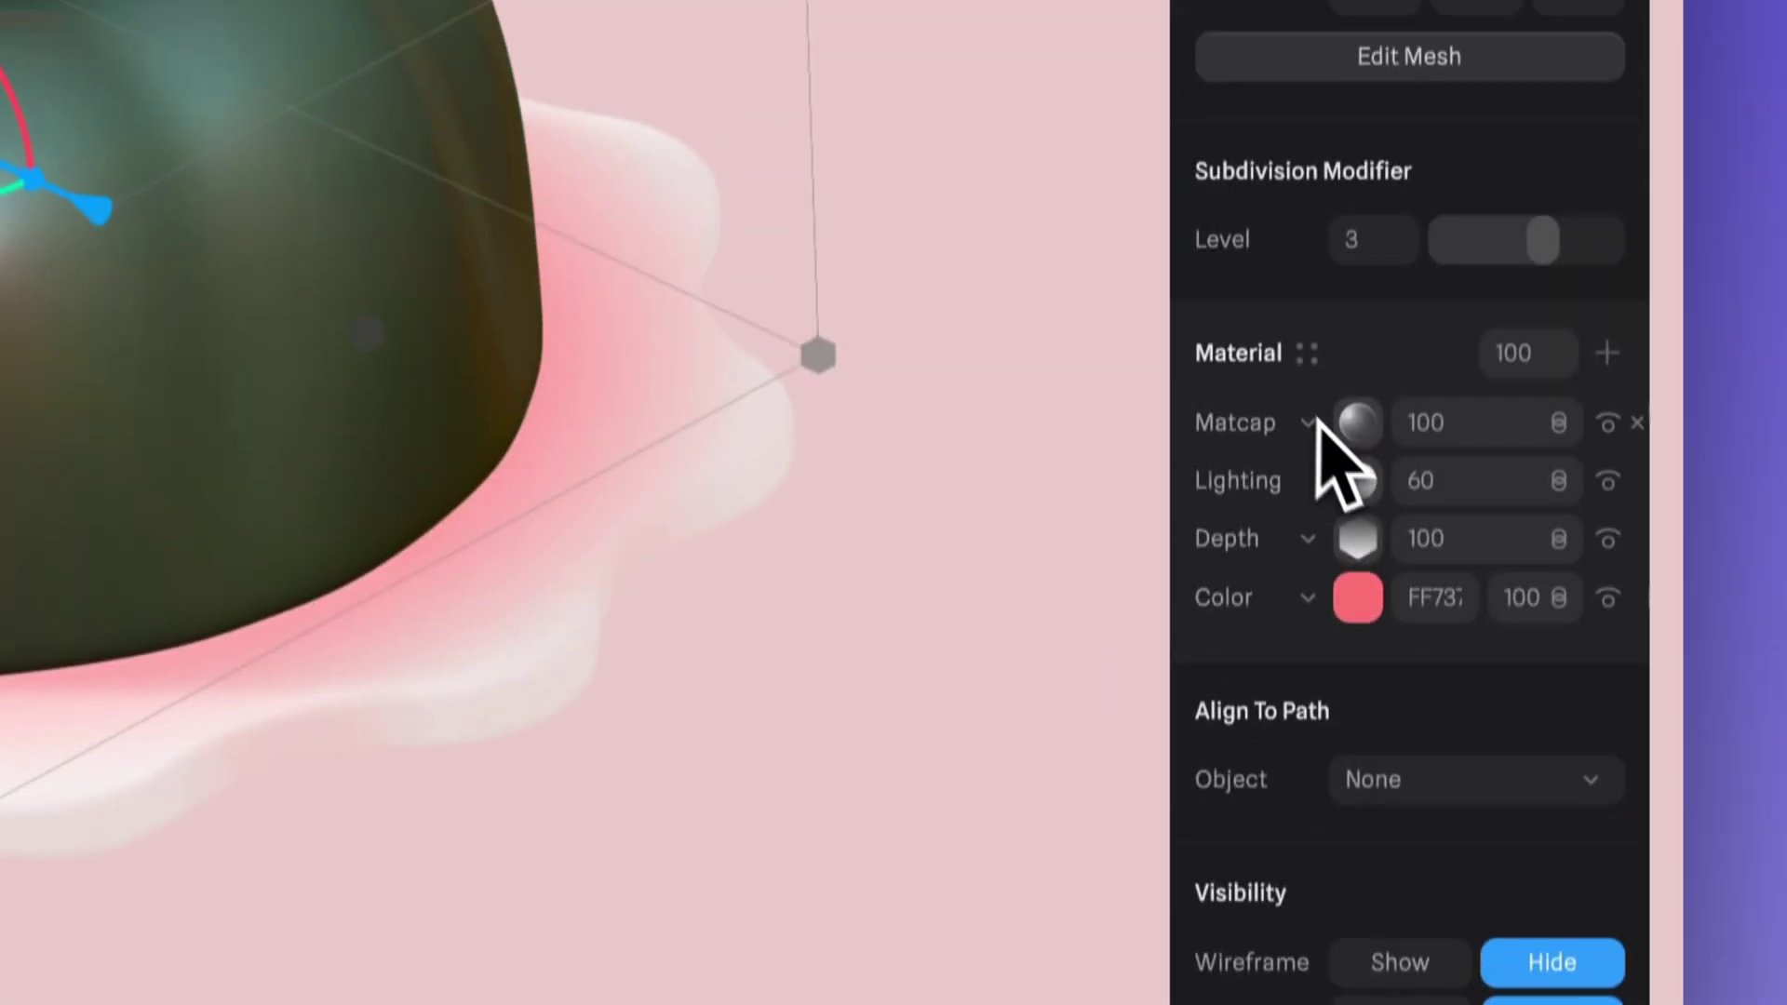
click(1357, 458)
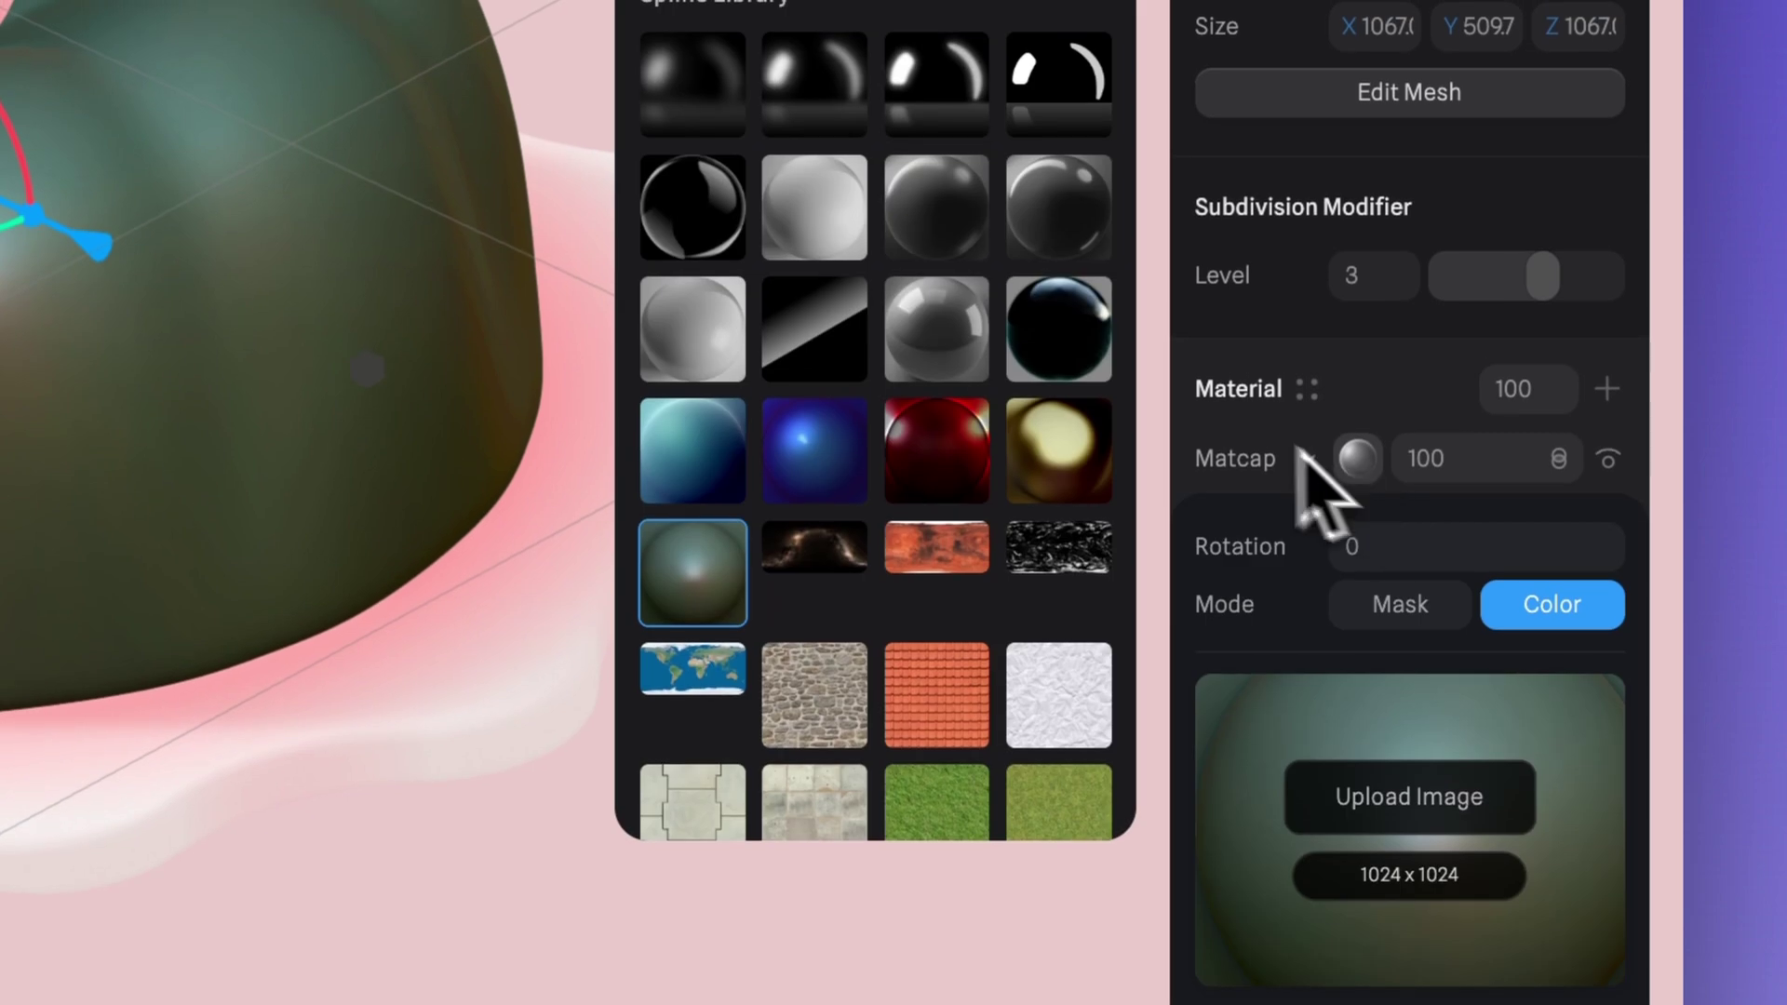
click(1066, 93)
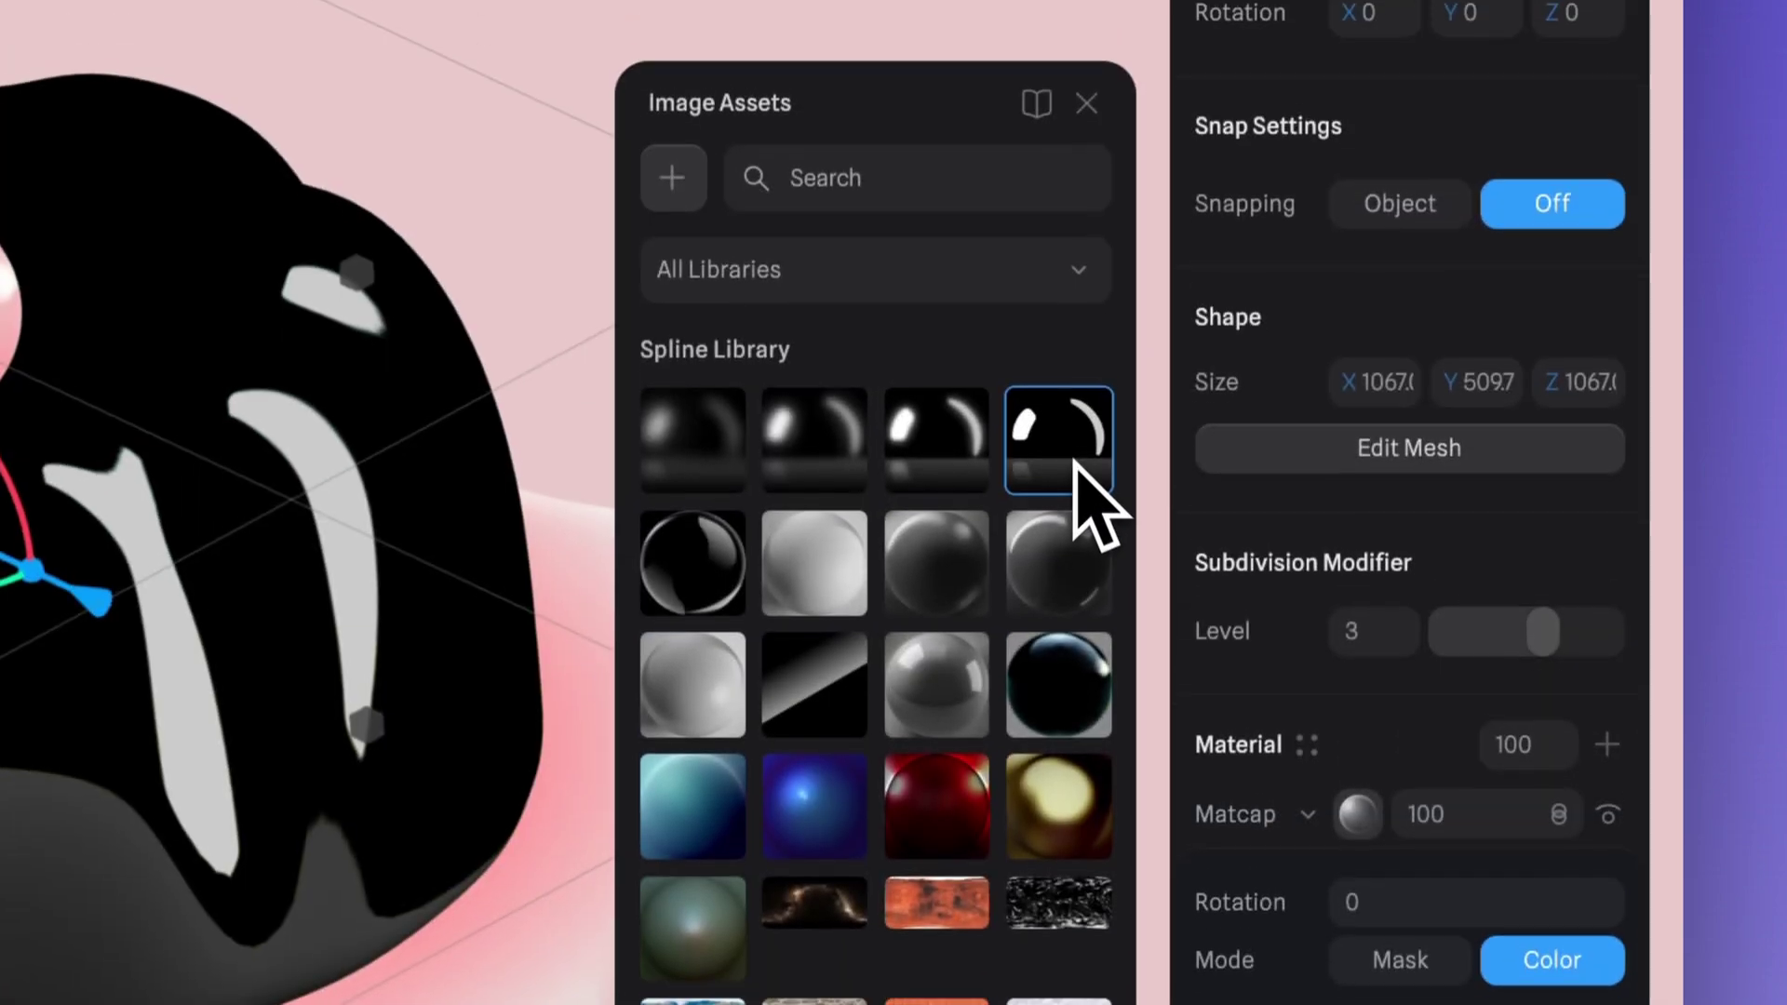
click(936, 206)
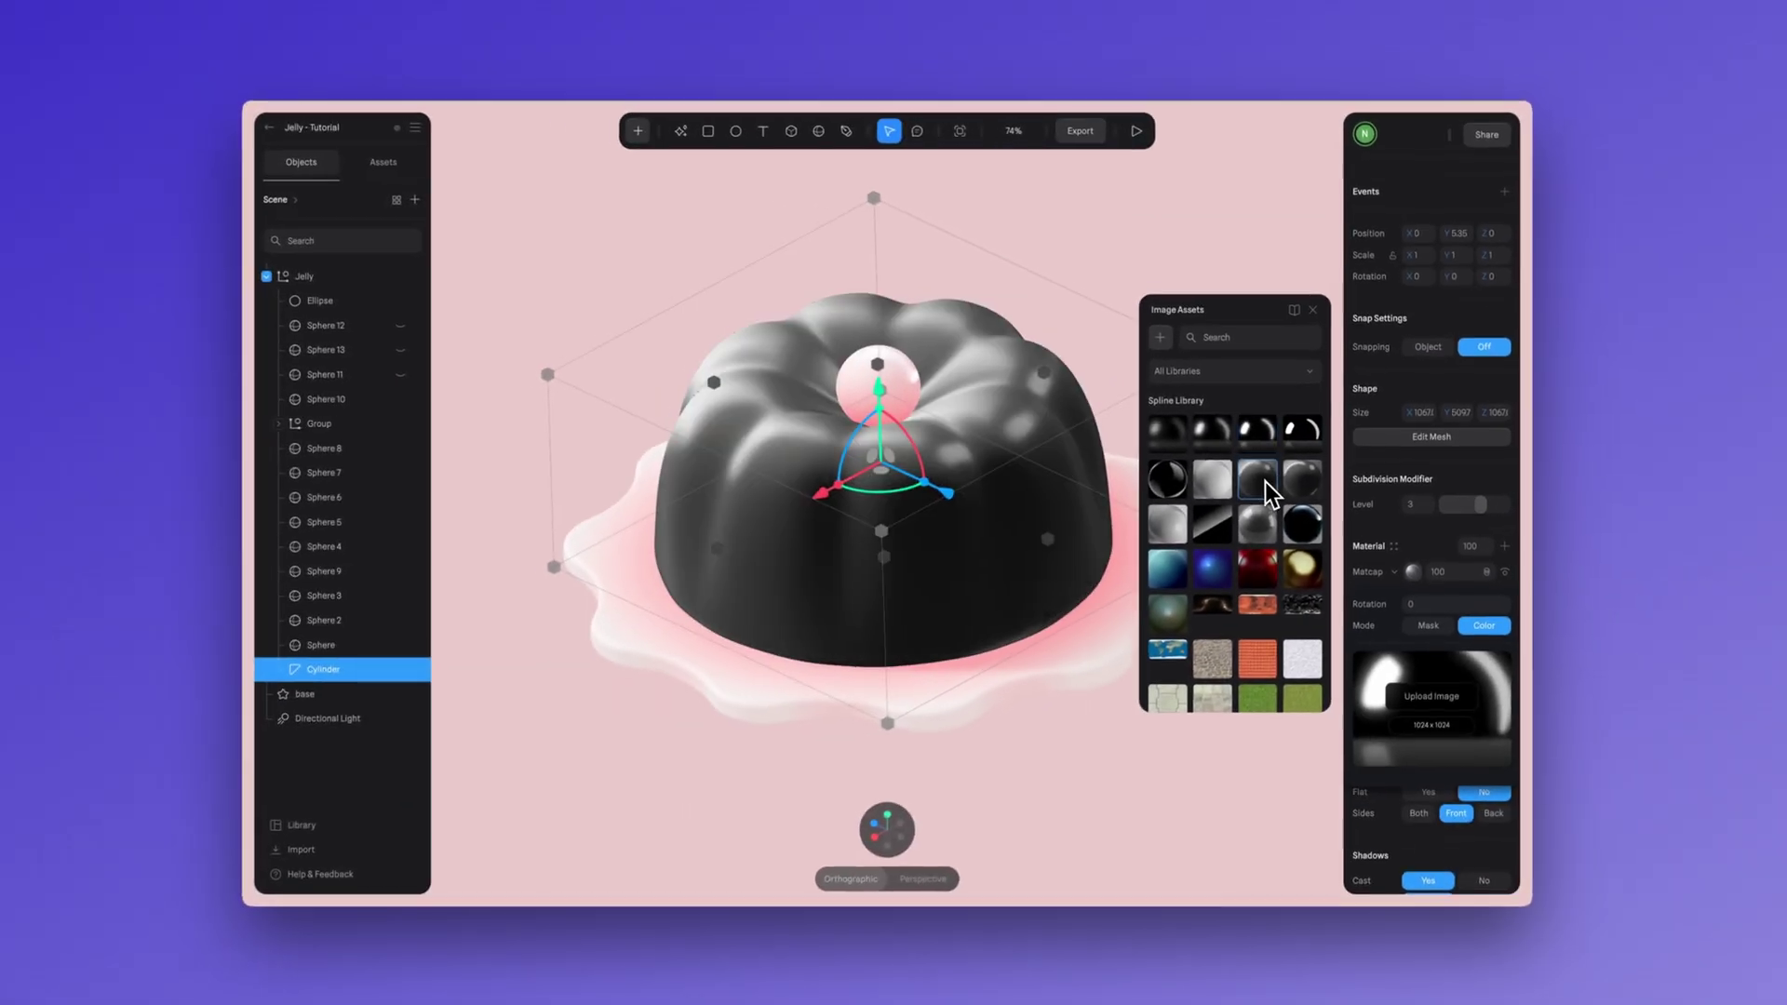
click(1258, 523)
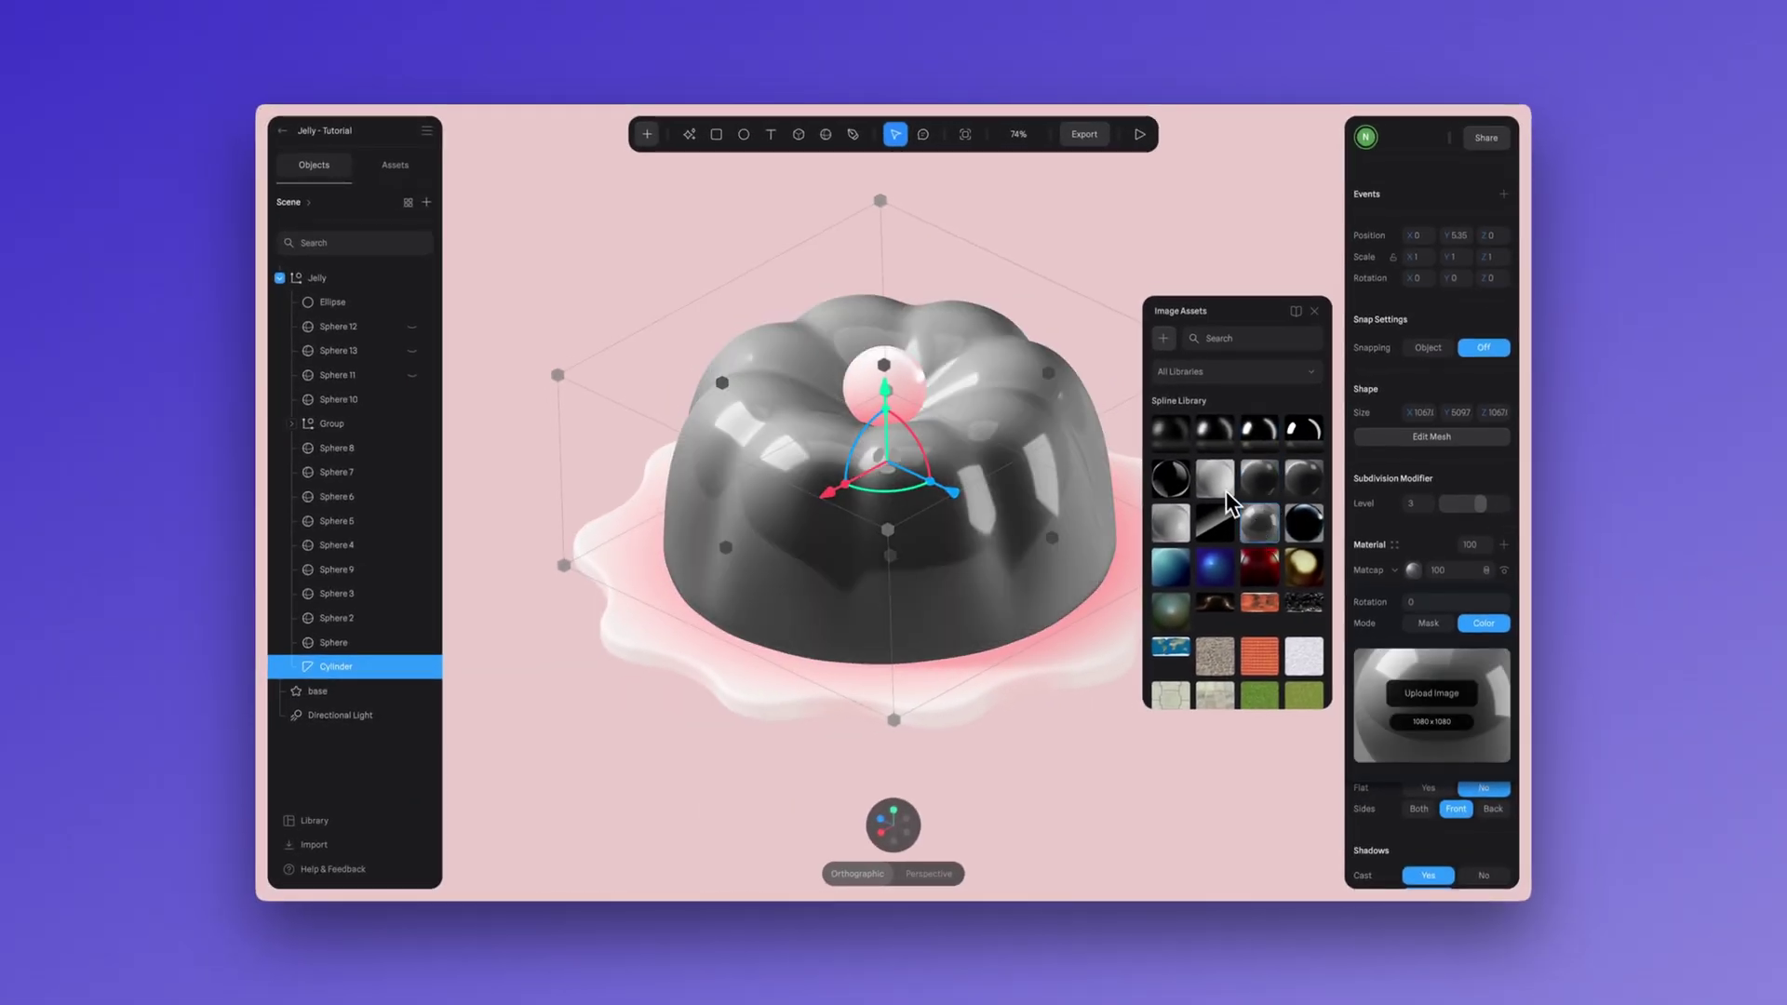
click(1224, 485)
click(1175, 540)
click(1306, 531)
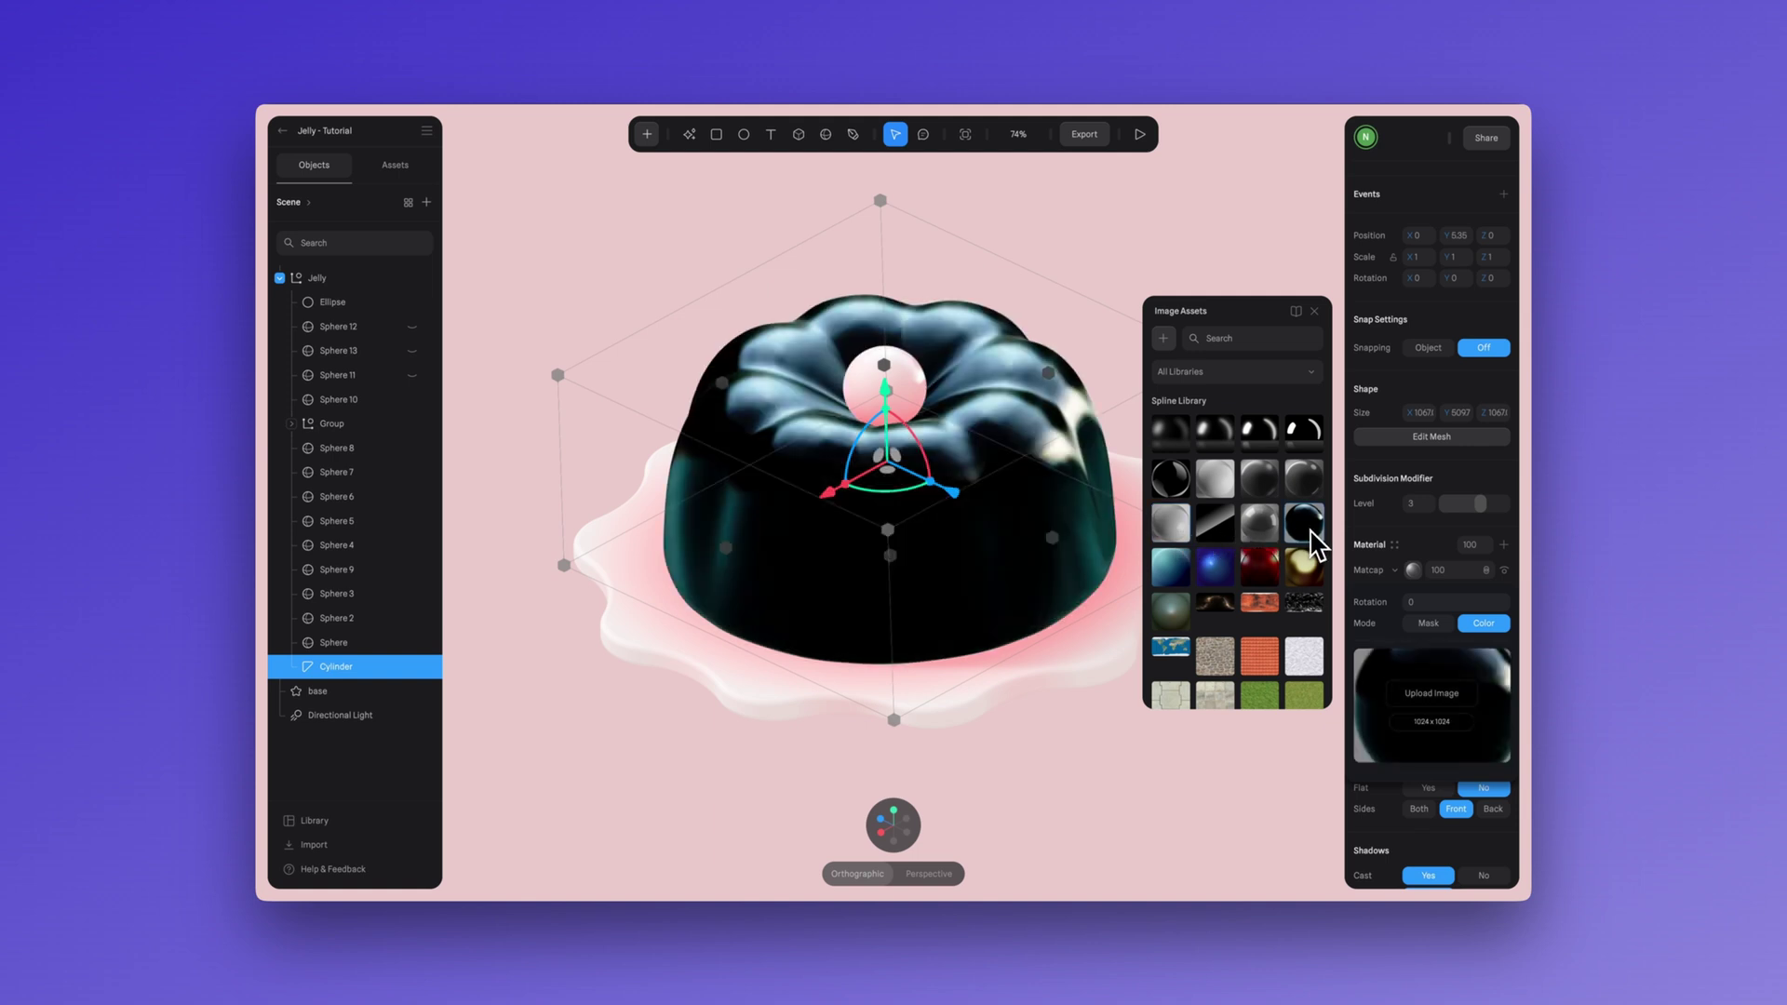
click(1315, 311)
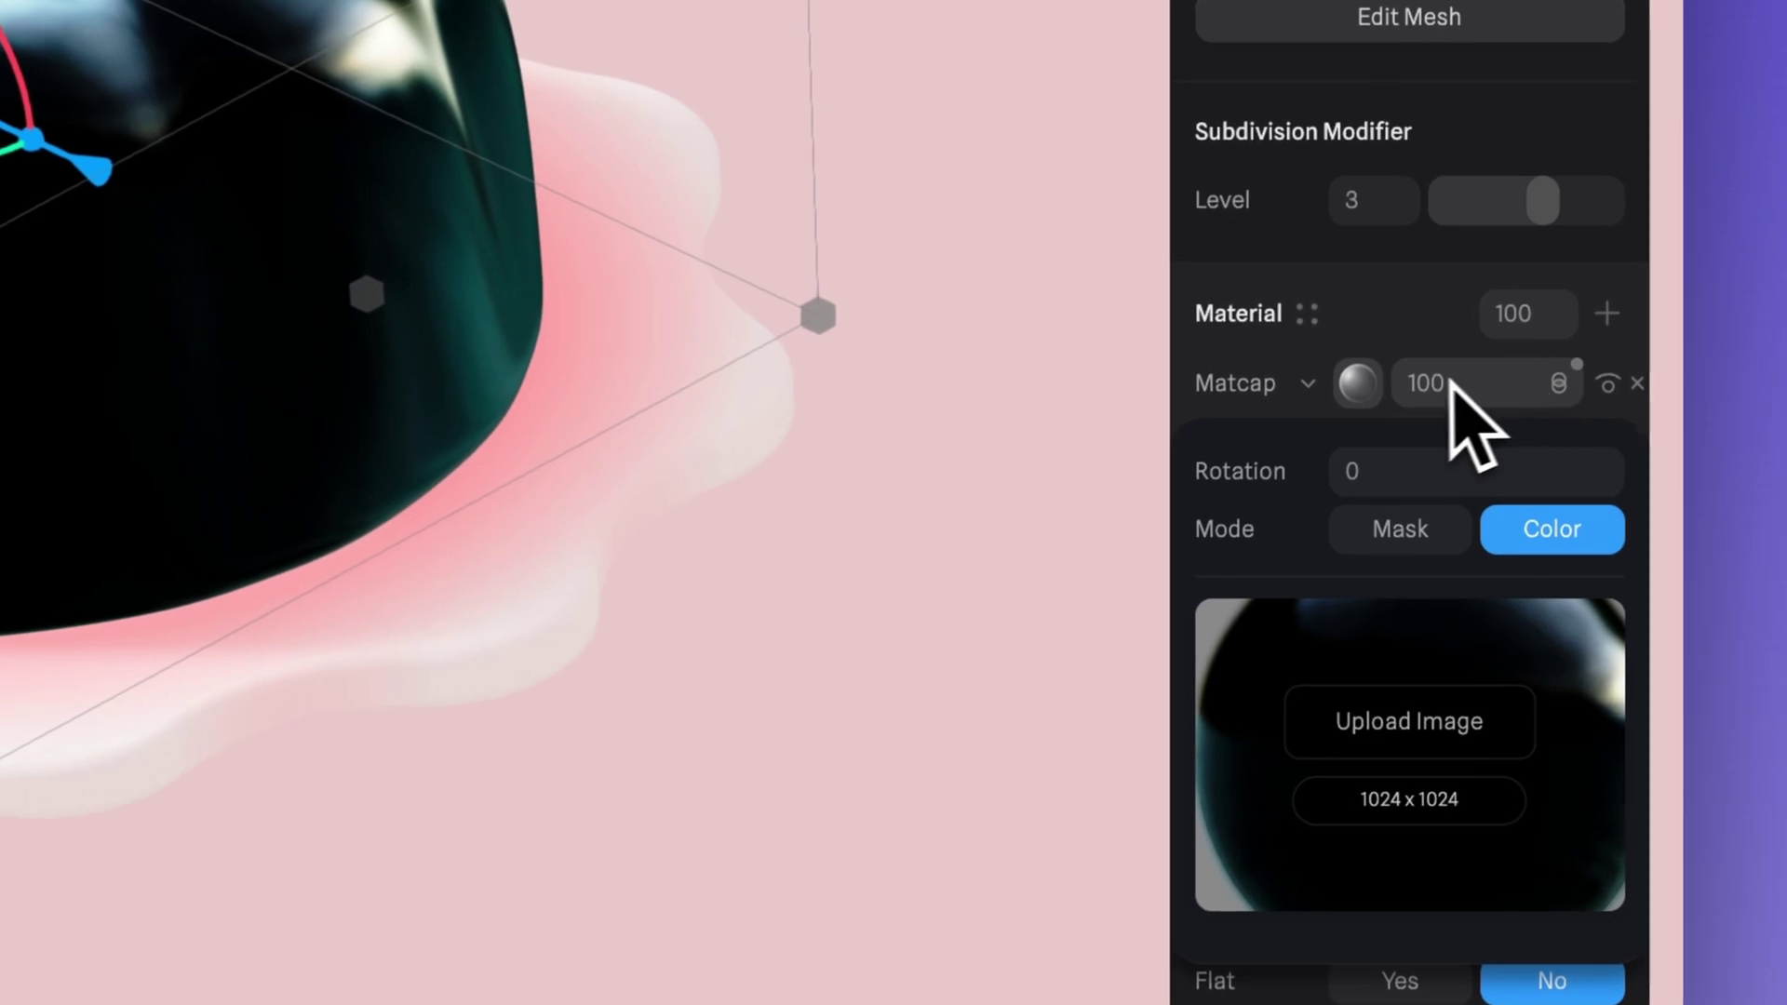
- Blend the Matcap layer in Screen mode and the Lighting layer in Overlay
click(1562, 388)
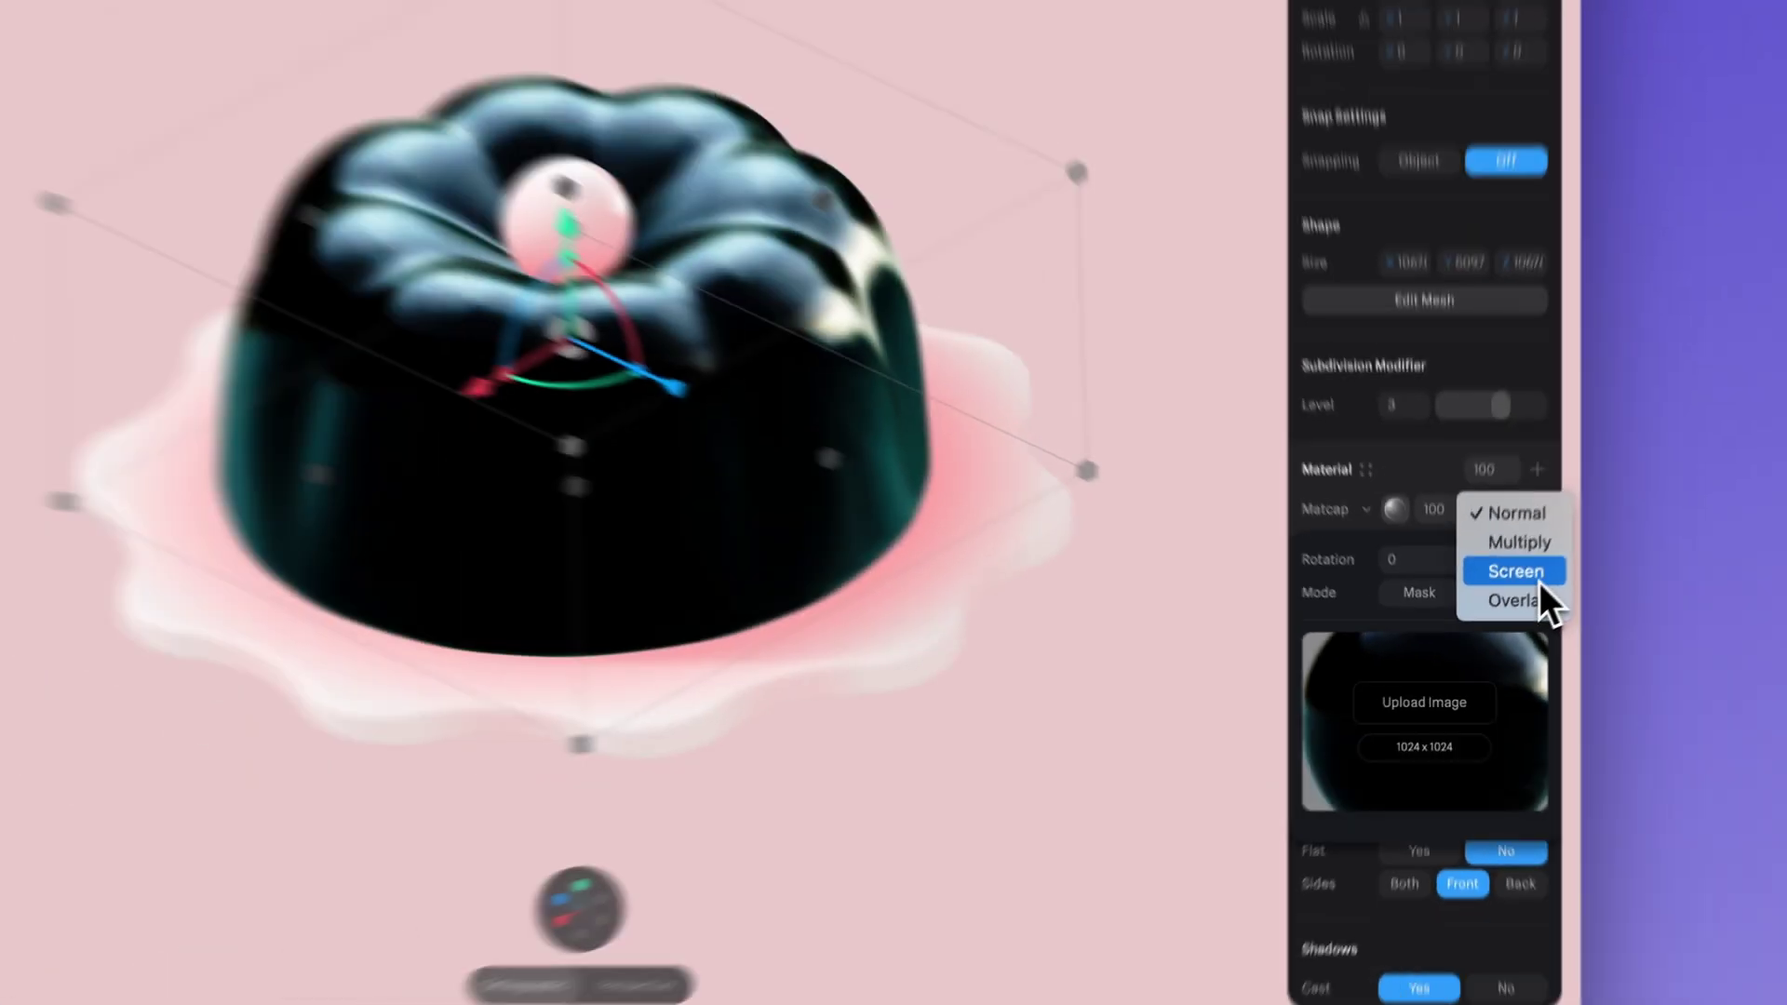
click(1531, 573)
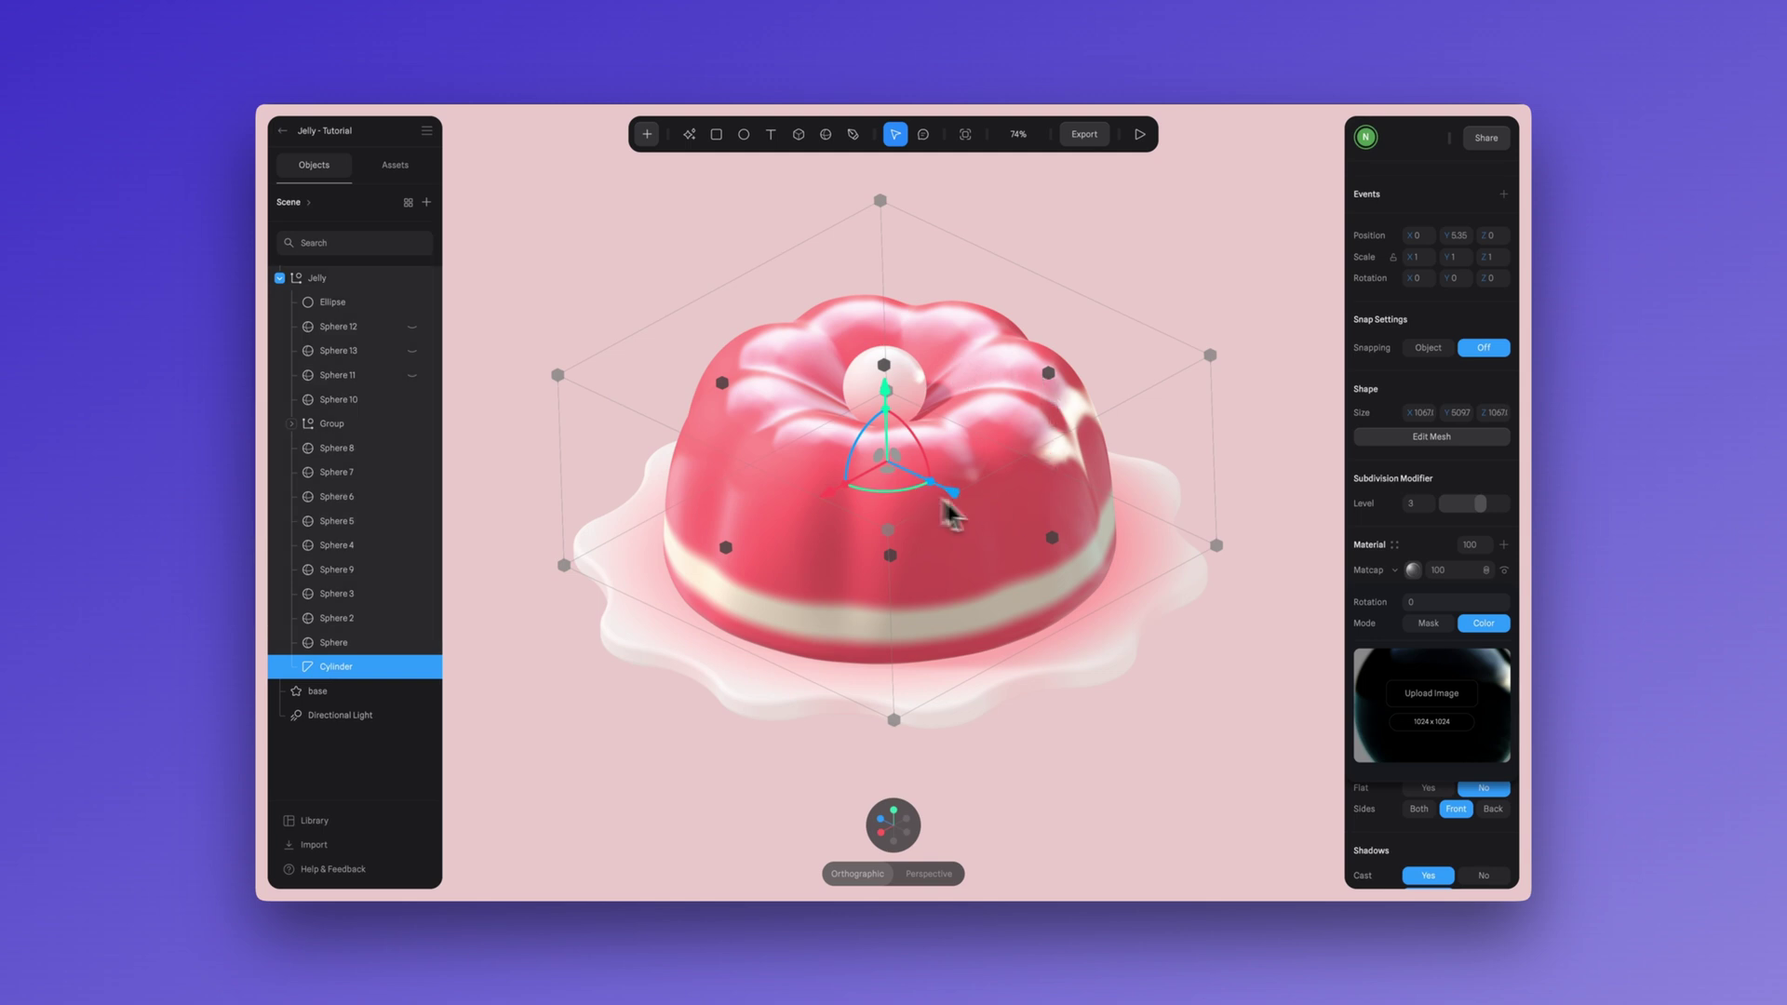
click(1439, 569)
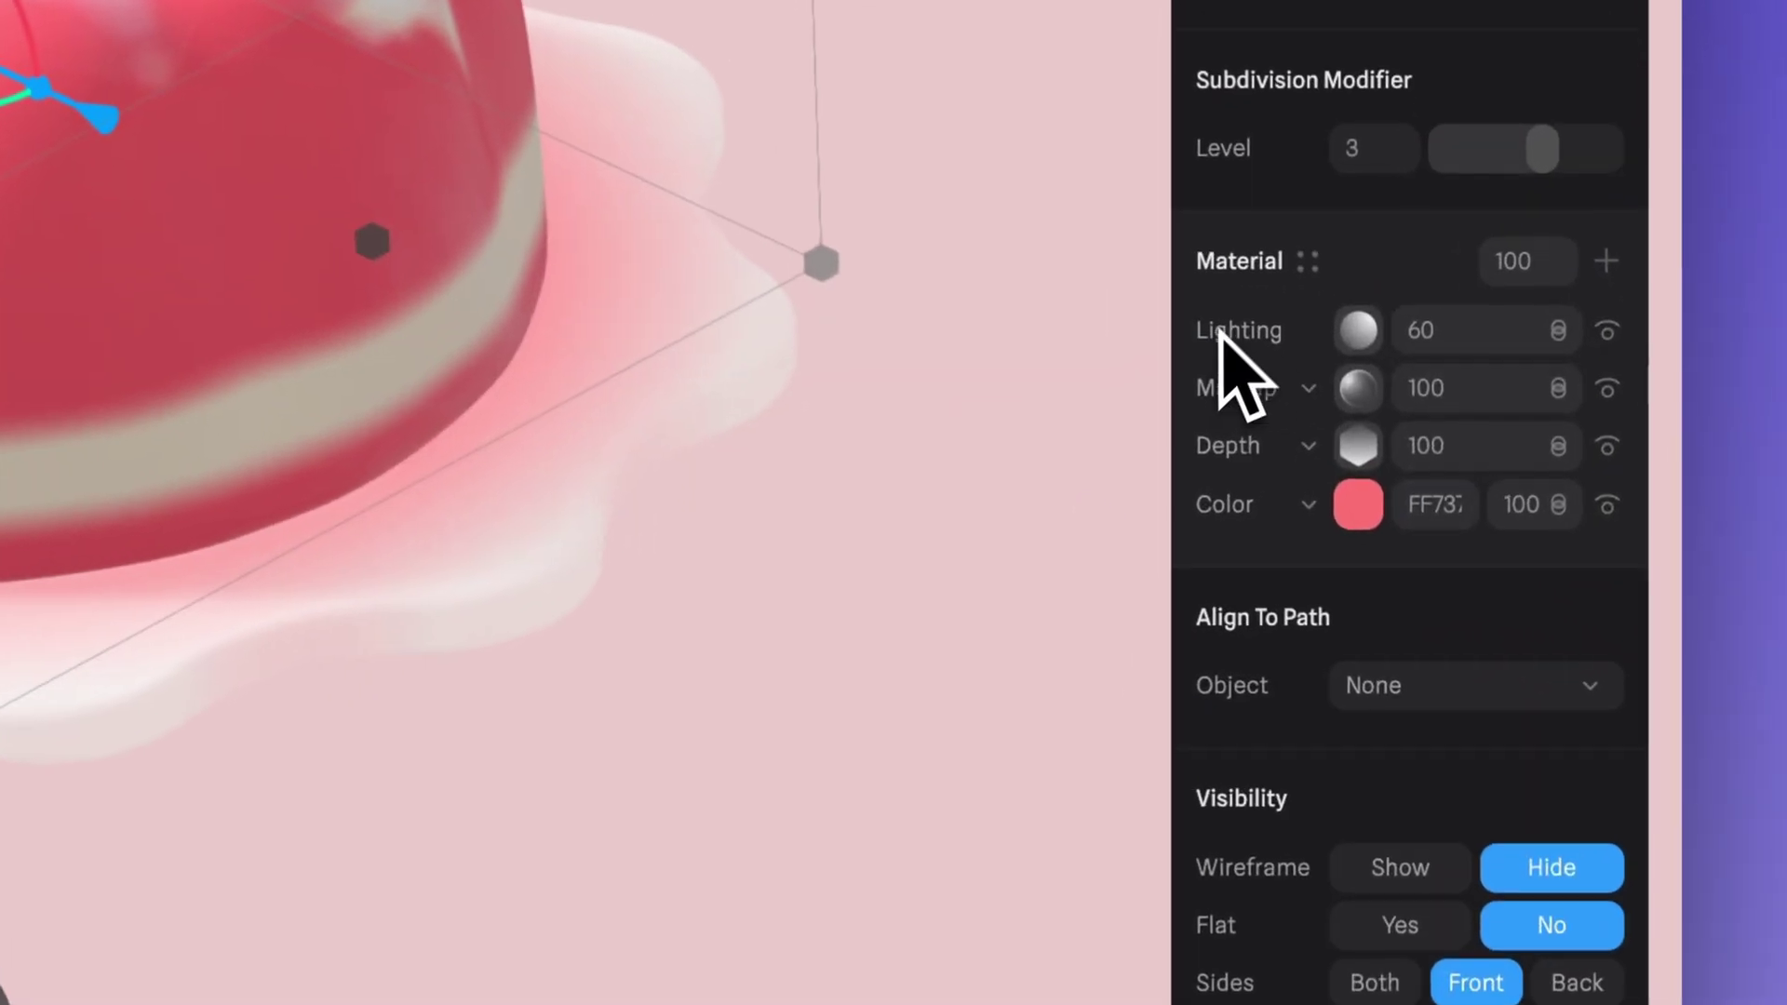
click(1557, 329)
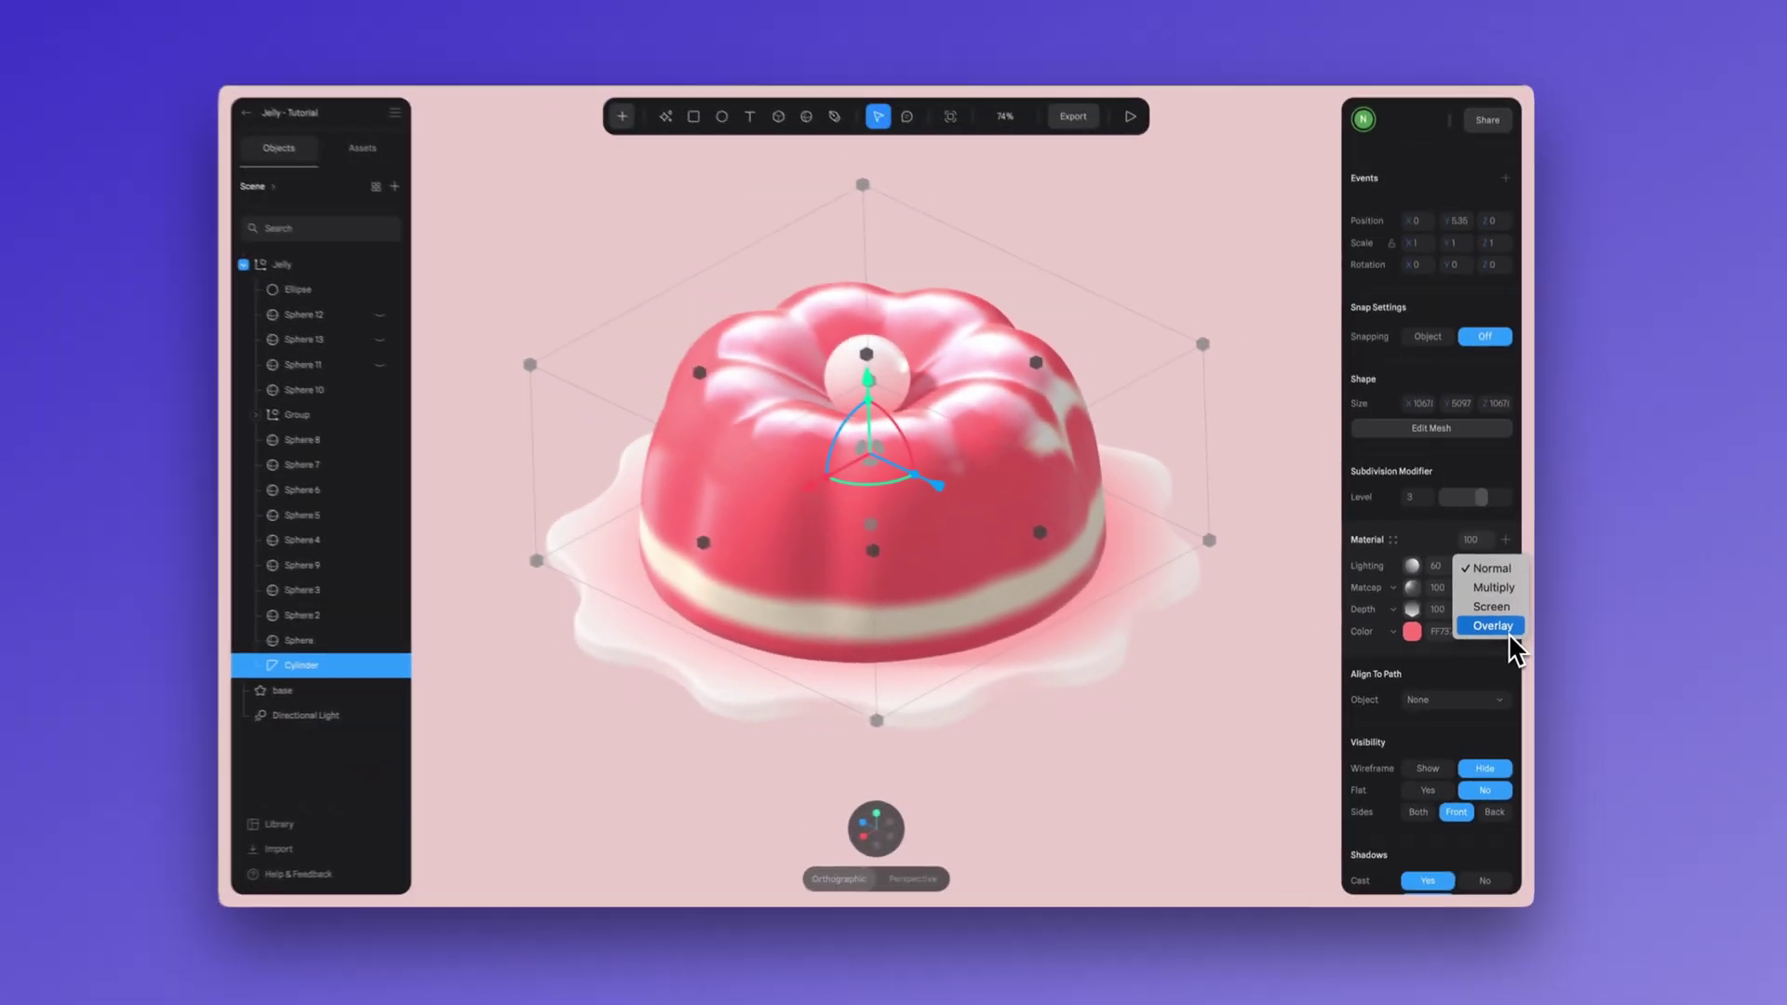
click(1506, 627)
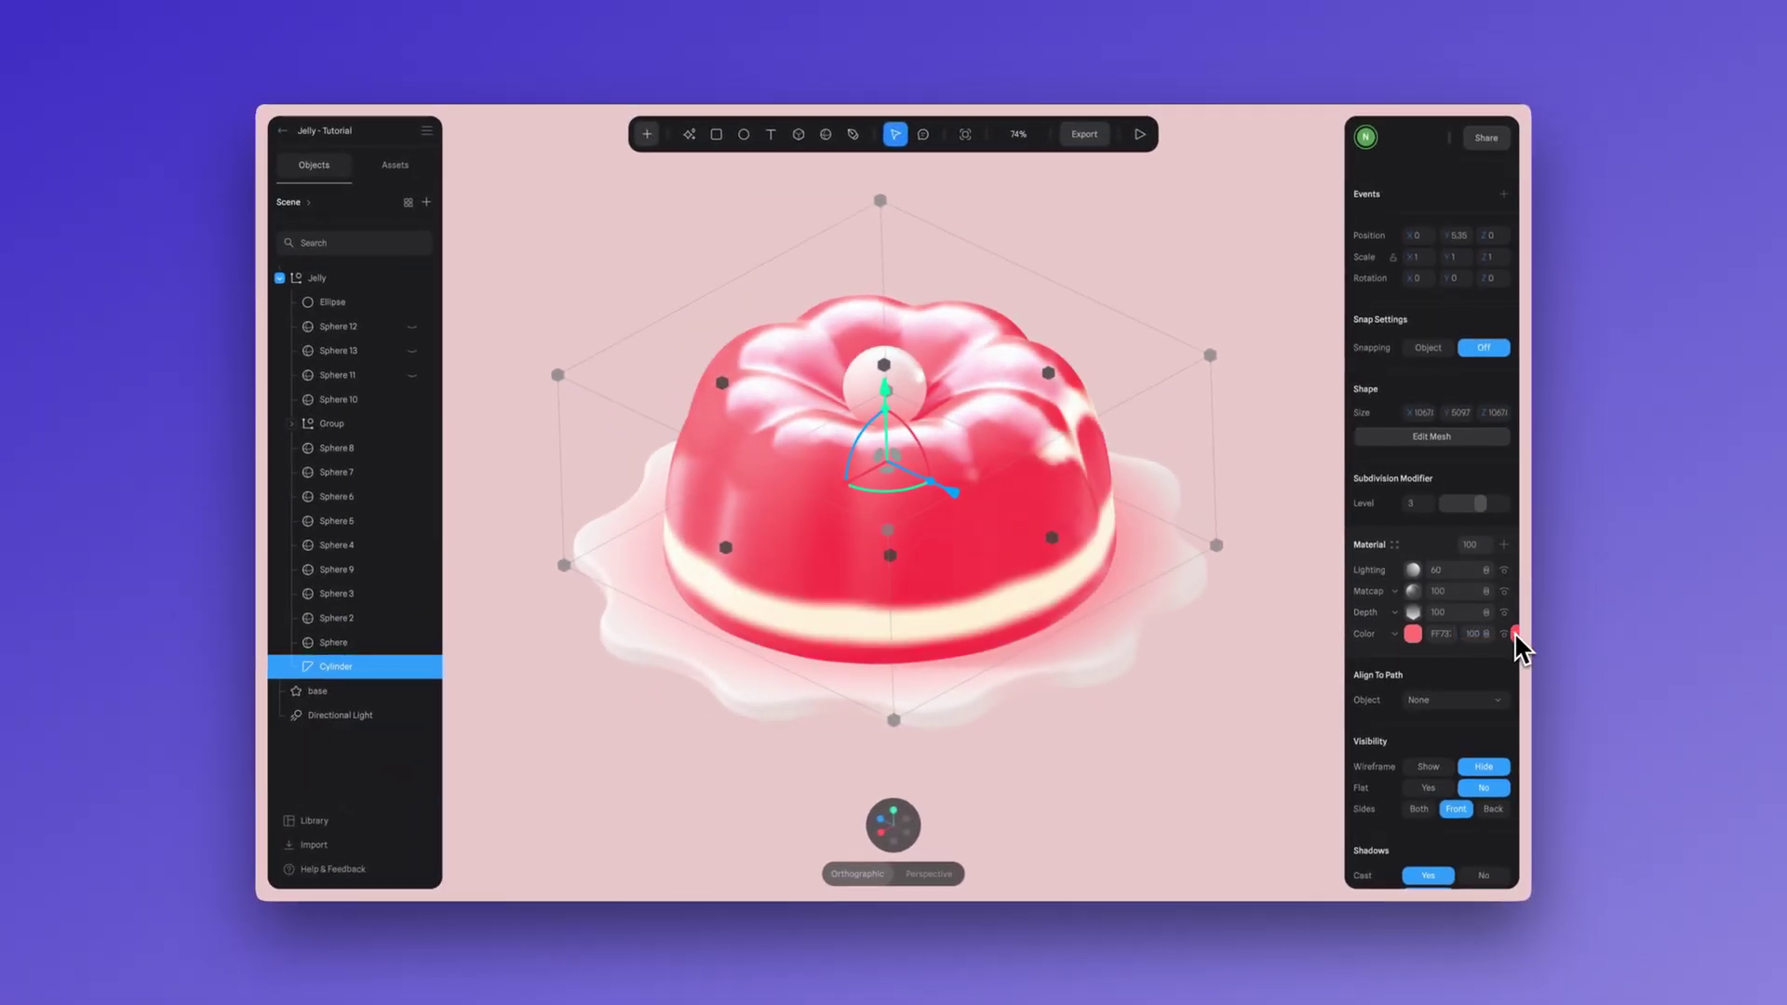
click(1178, 307)
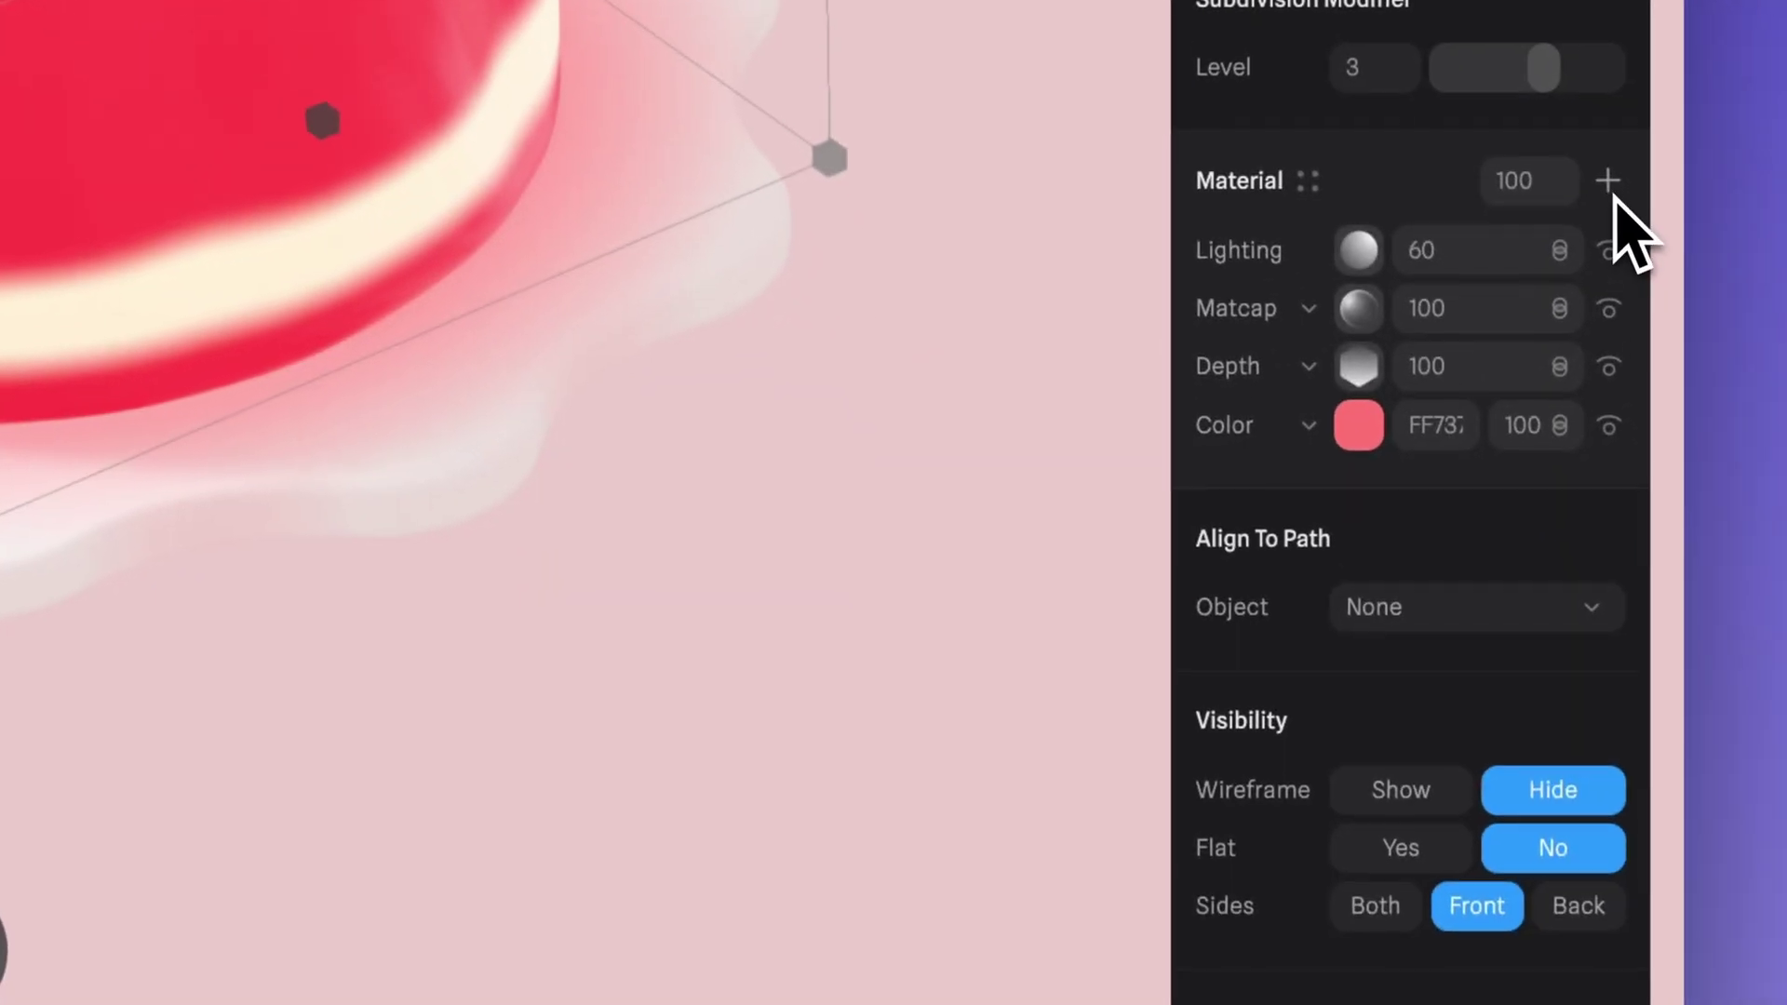
- Add a new layer to the jelly's material as a Glass layer and expand its settings
click(1608, 181)
click(1313, 251)
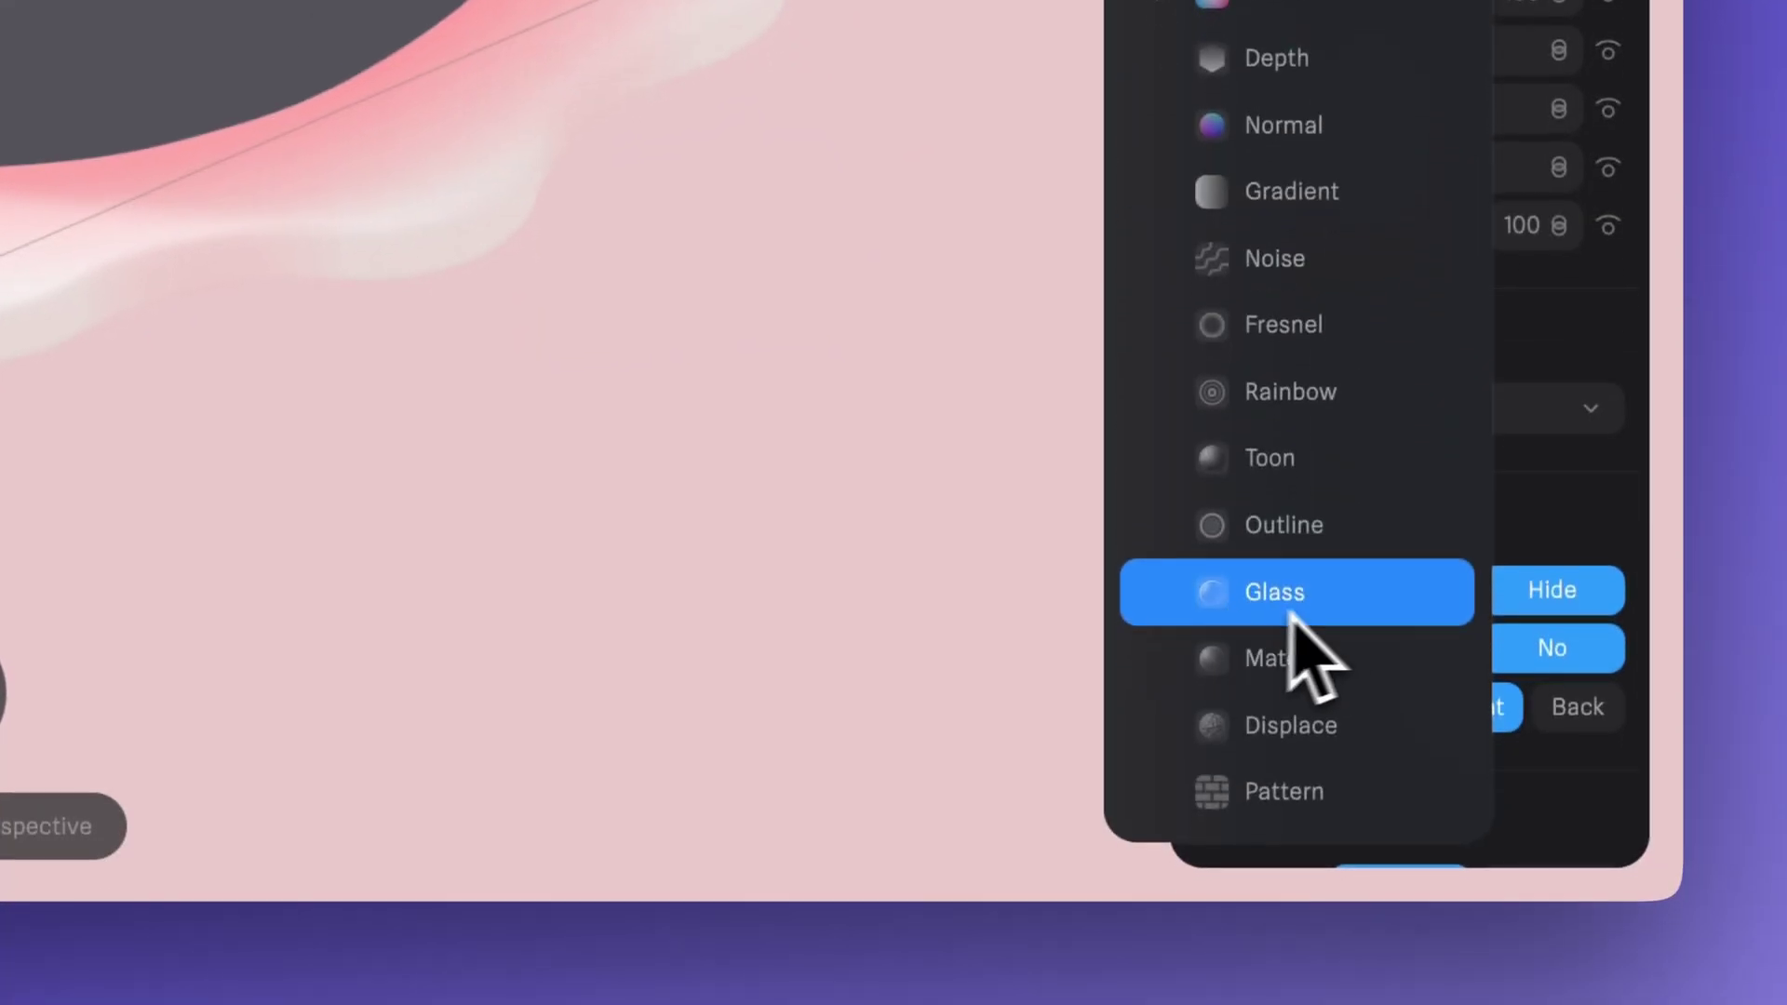
click(1393, 590)
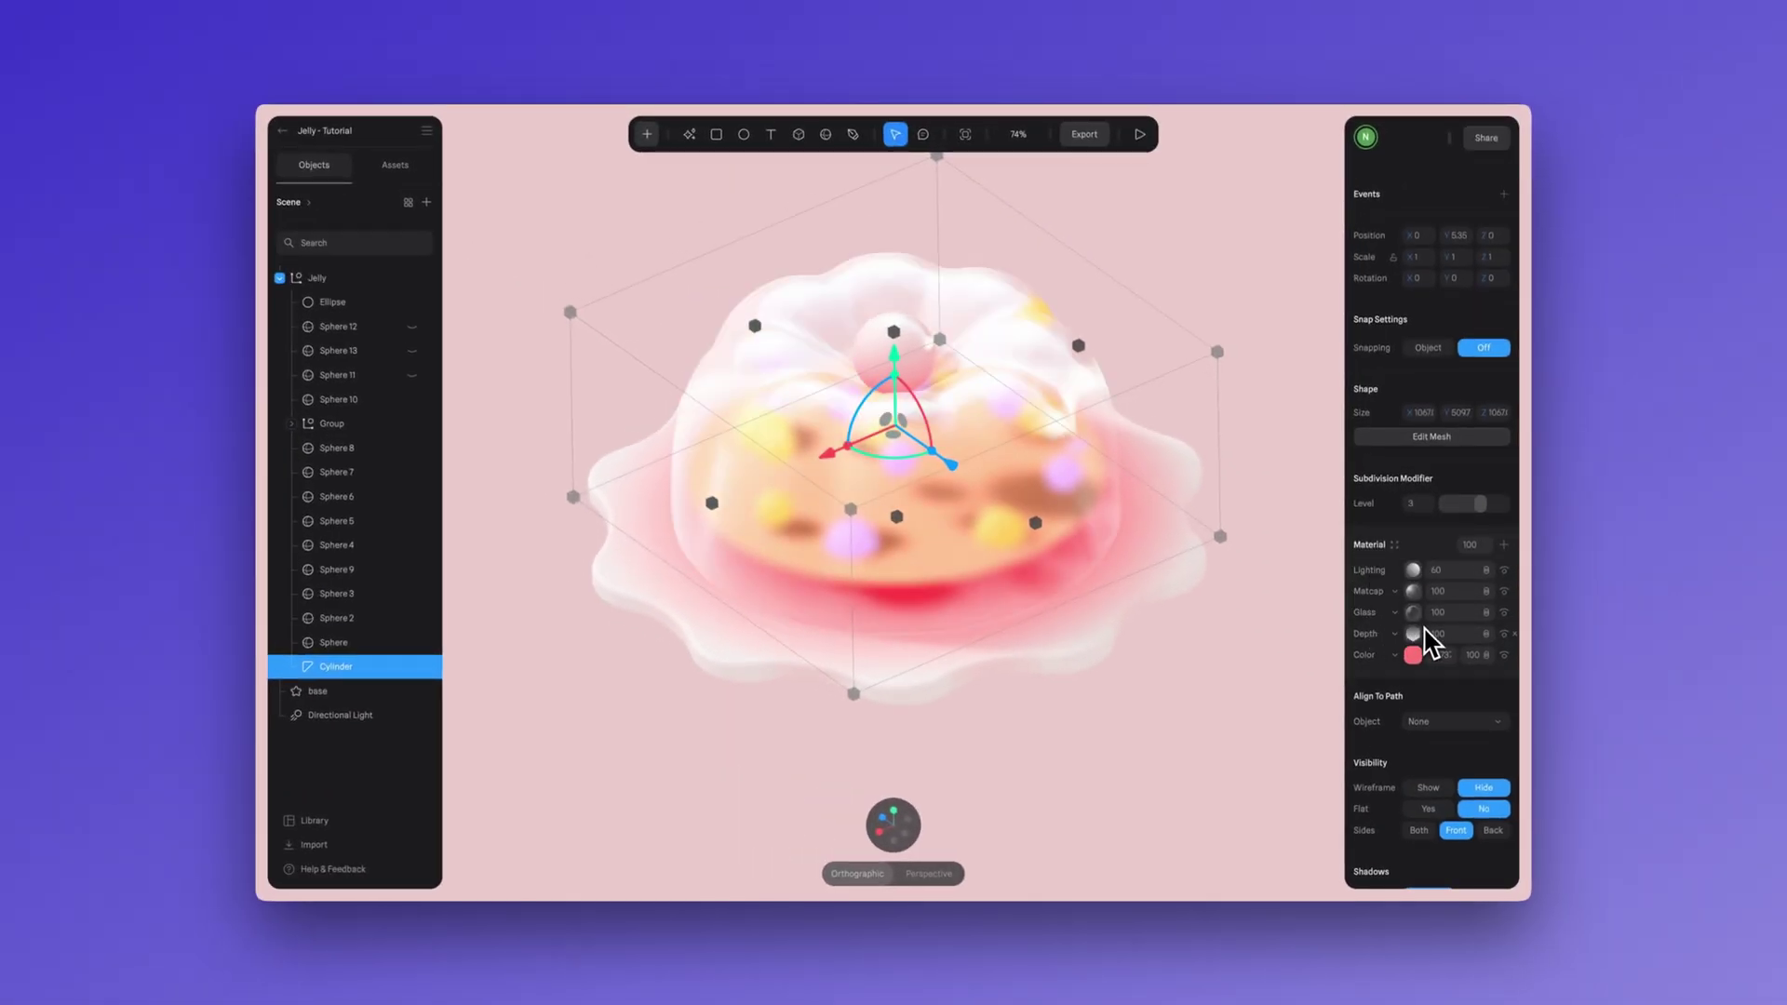
click(1414, 614)
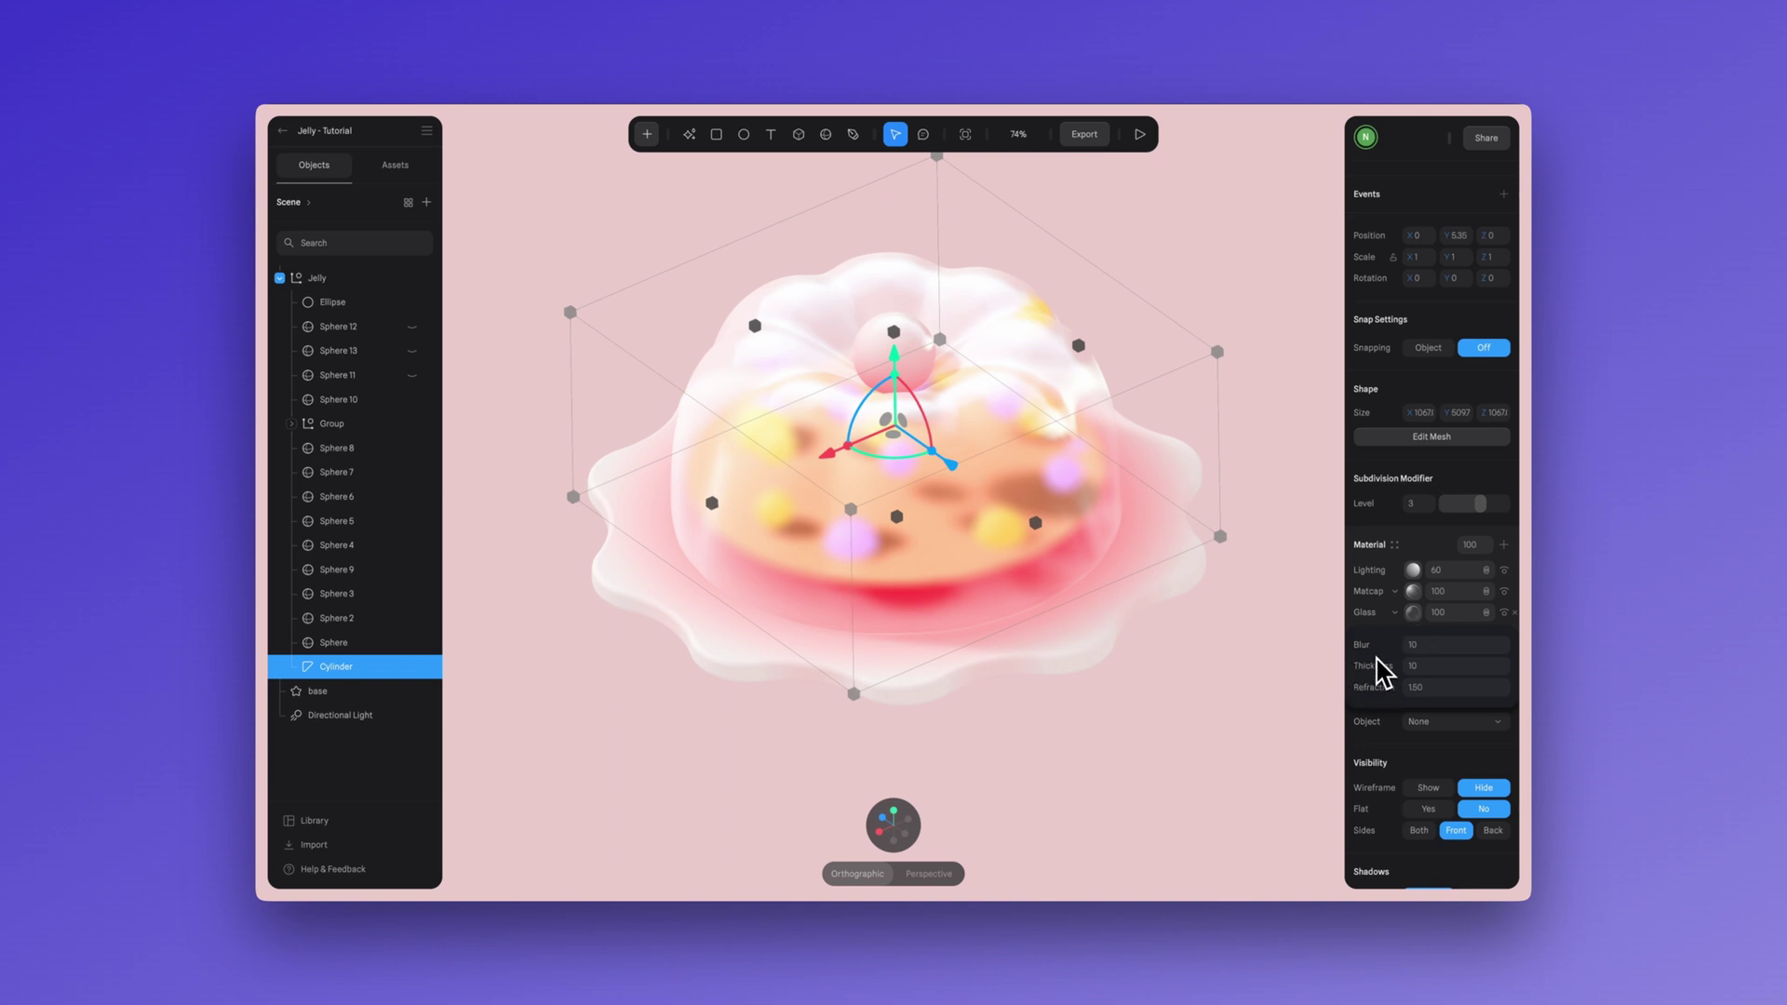
- Set the glass Blur to 17 and Thickness to 200, then orbit to check the jelly
text(17)
key(Return)
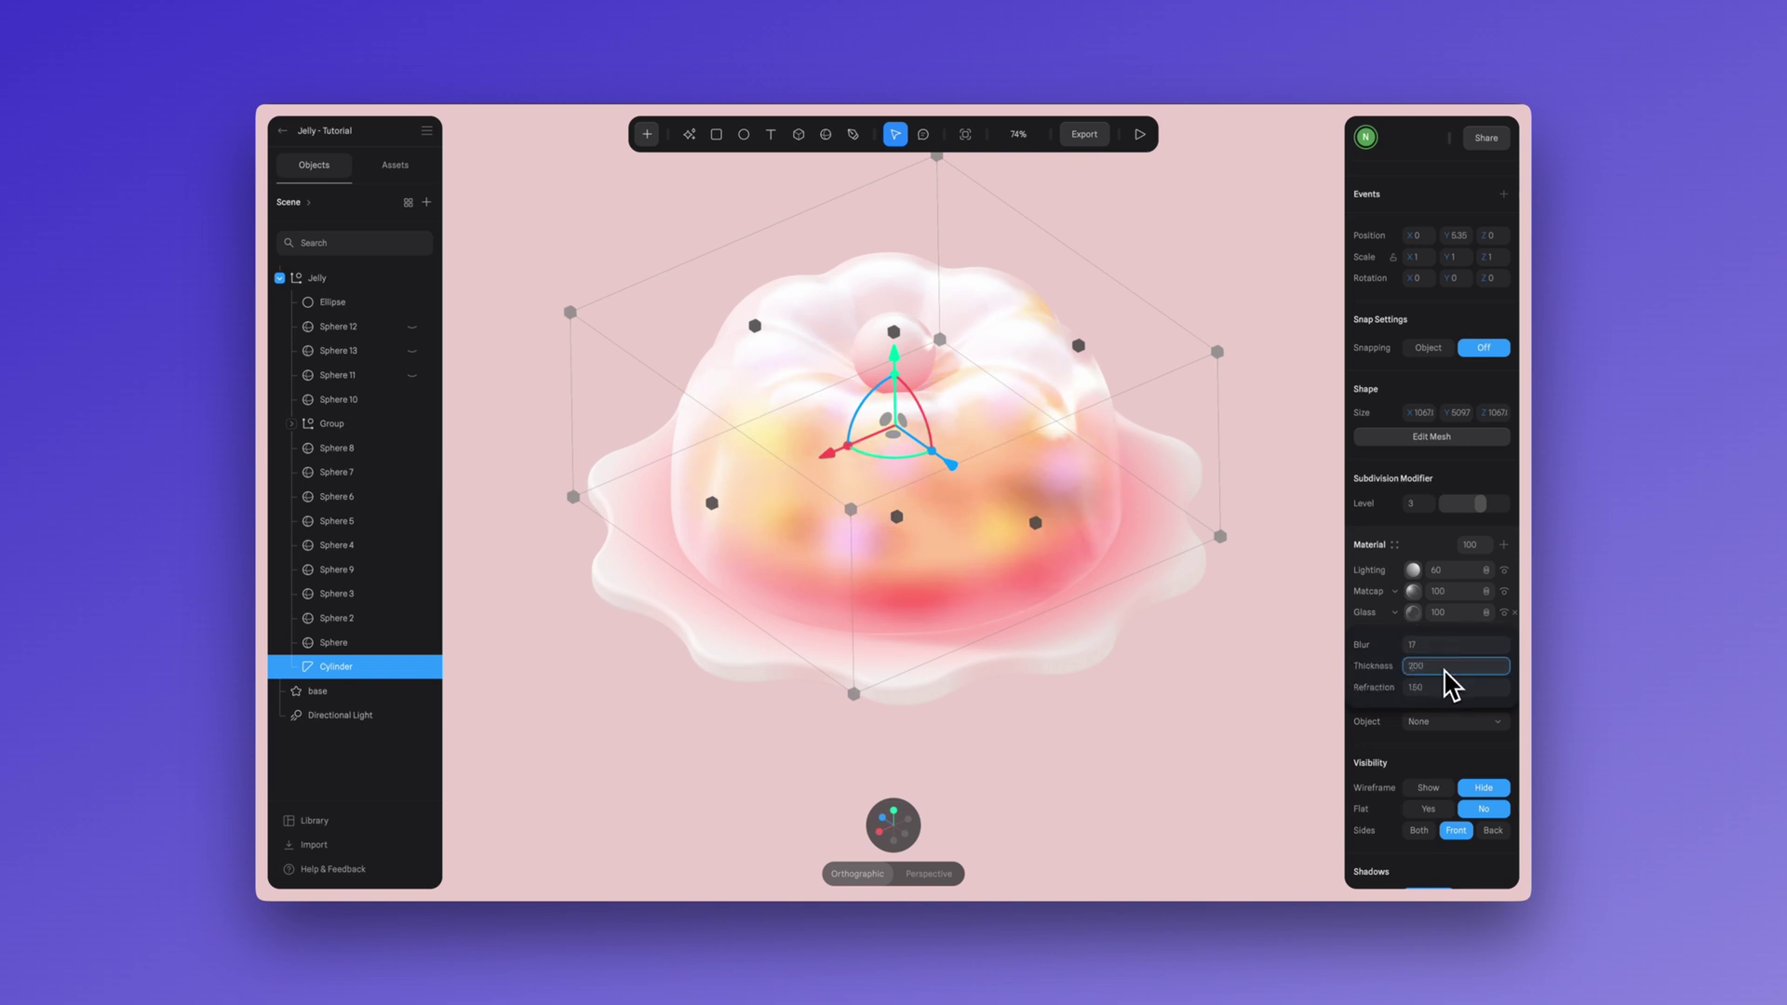
click(1446, 666)
text(200)
key(Return)
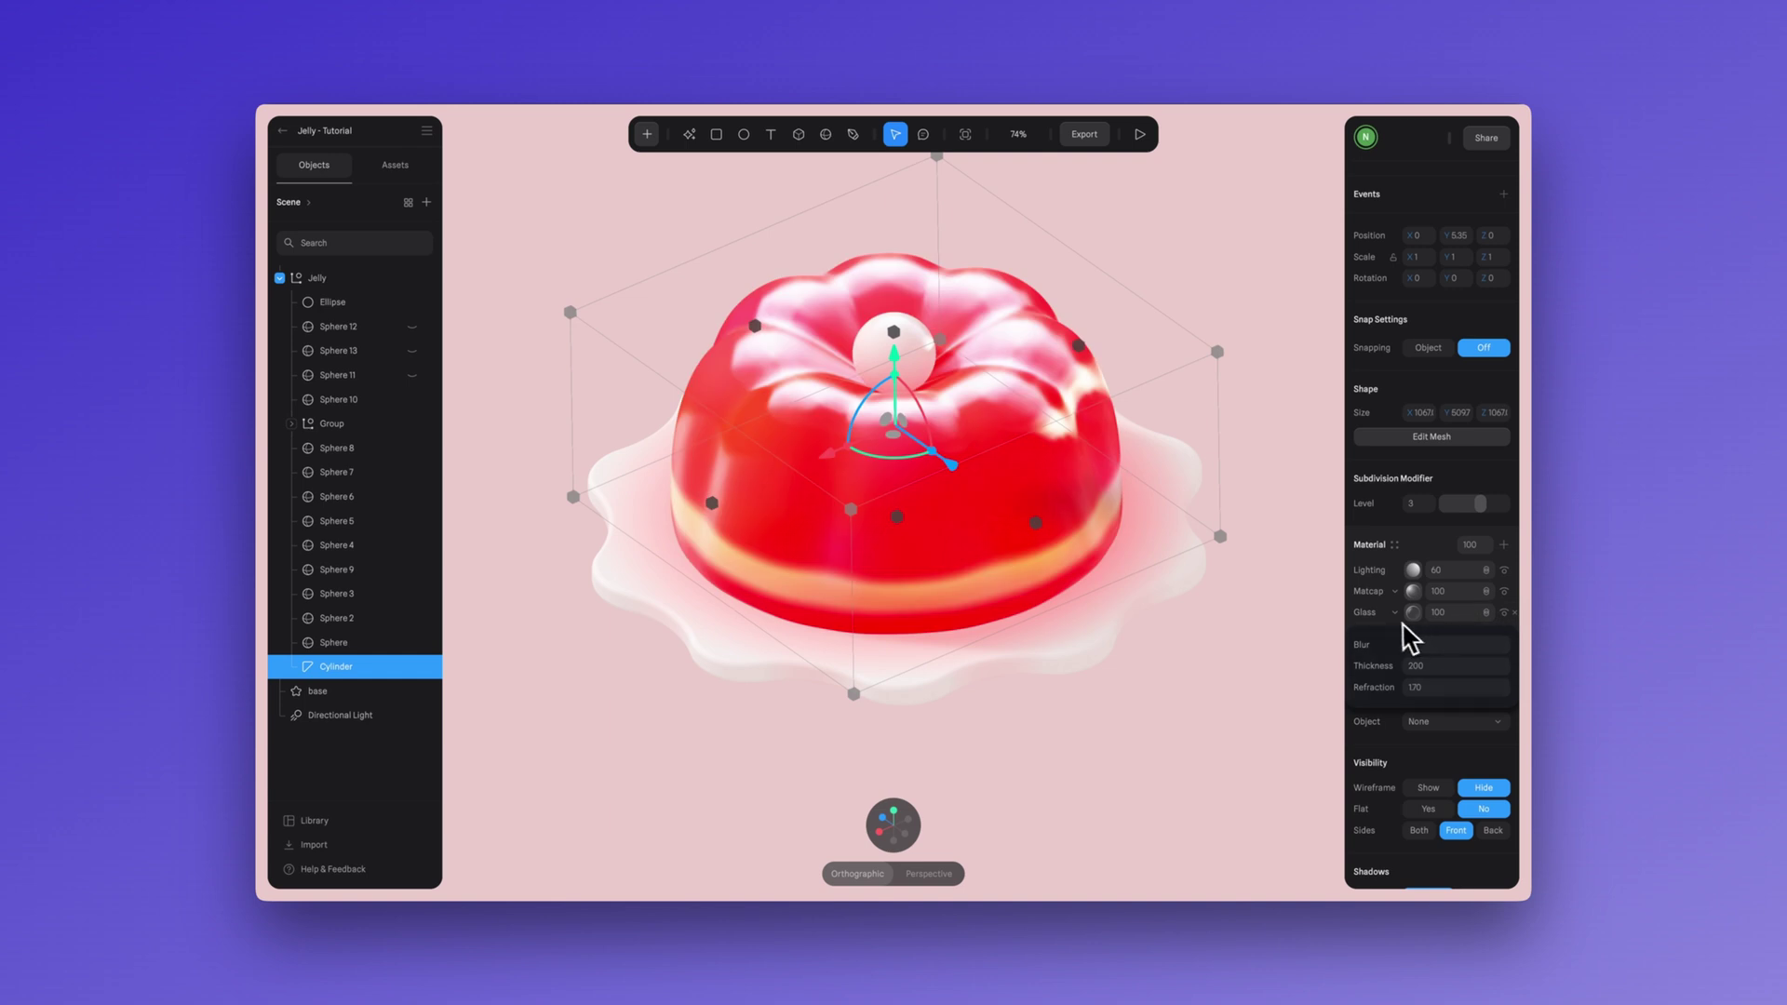
mouse_move(1174, 683)
right_down()
mouse_move(1234, 665)
mouse_move(1227, 652)
mouse_move(1222, 706)
mouse_move(1203, 651)
mouse_move(1018, 684)
mouse_move(1274, 682)
mouse_move(1260, 698)
mouse_move(1184, 656)
mouse_move(1276, 686)
mouse_move(1105, 698)
mouse_move(1170, 667)
right_up()
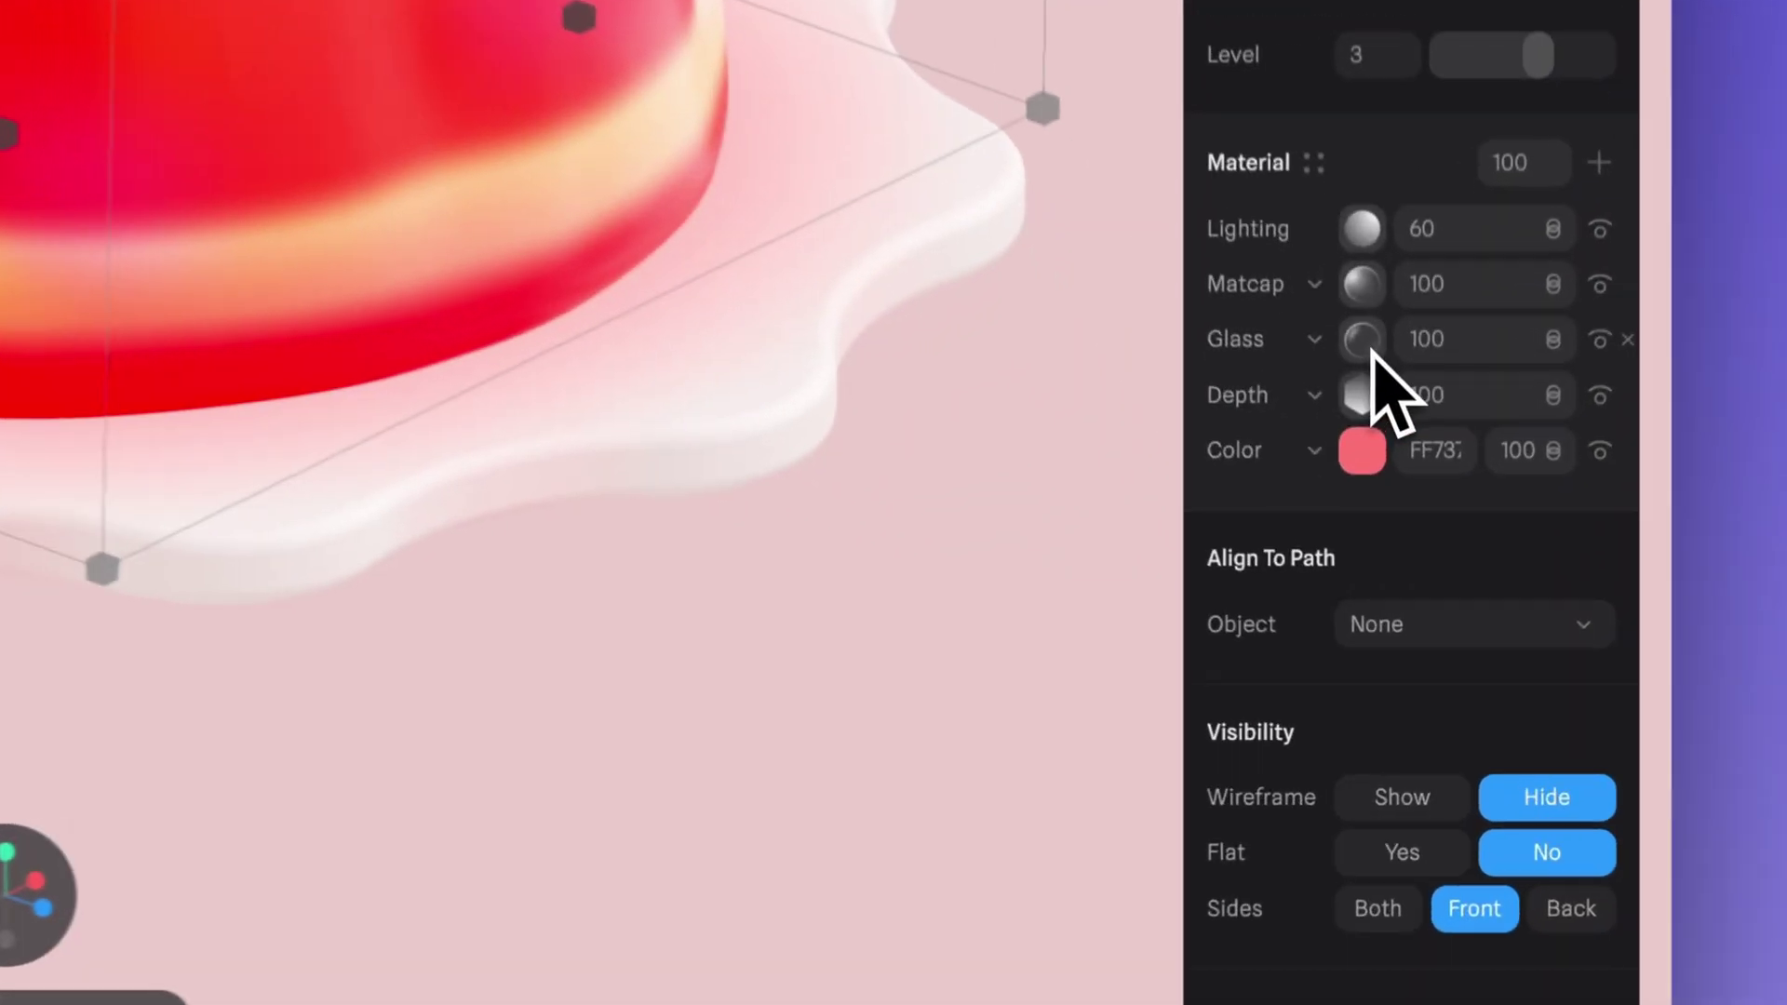
- Duplicate the Glass layer, set the first Glass layer to 50 and blend it in Overlay
right_click(1363, 342)
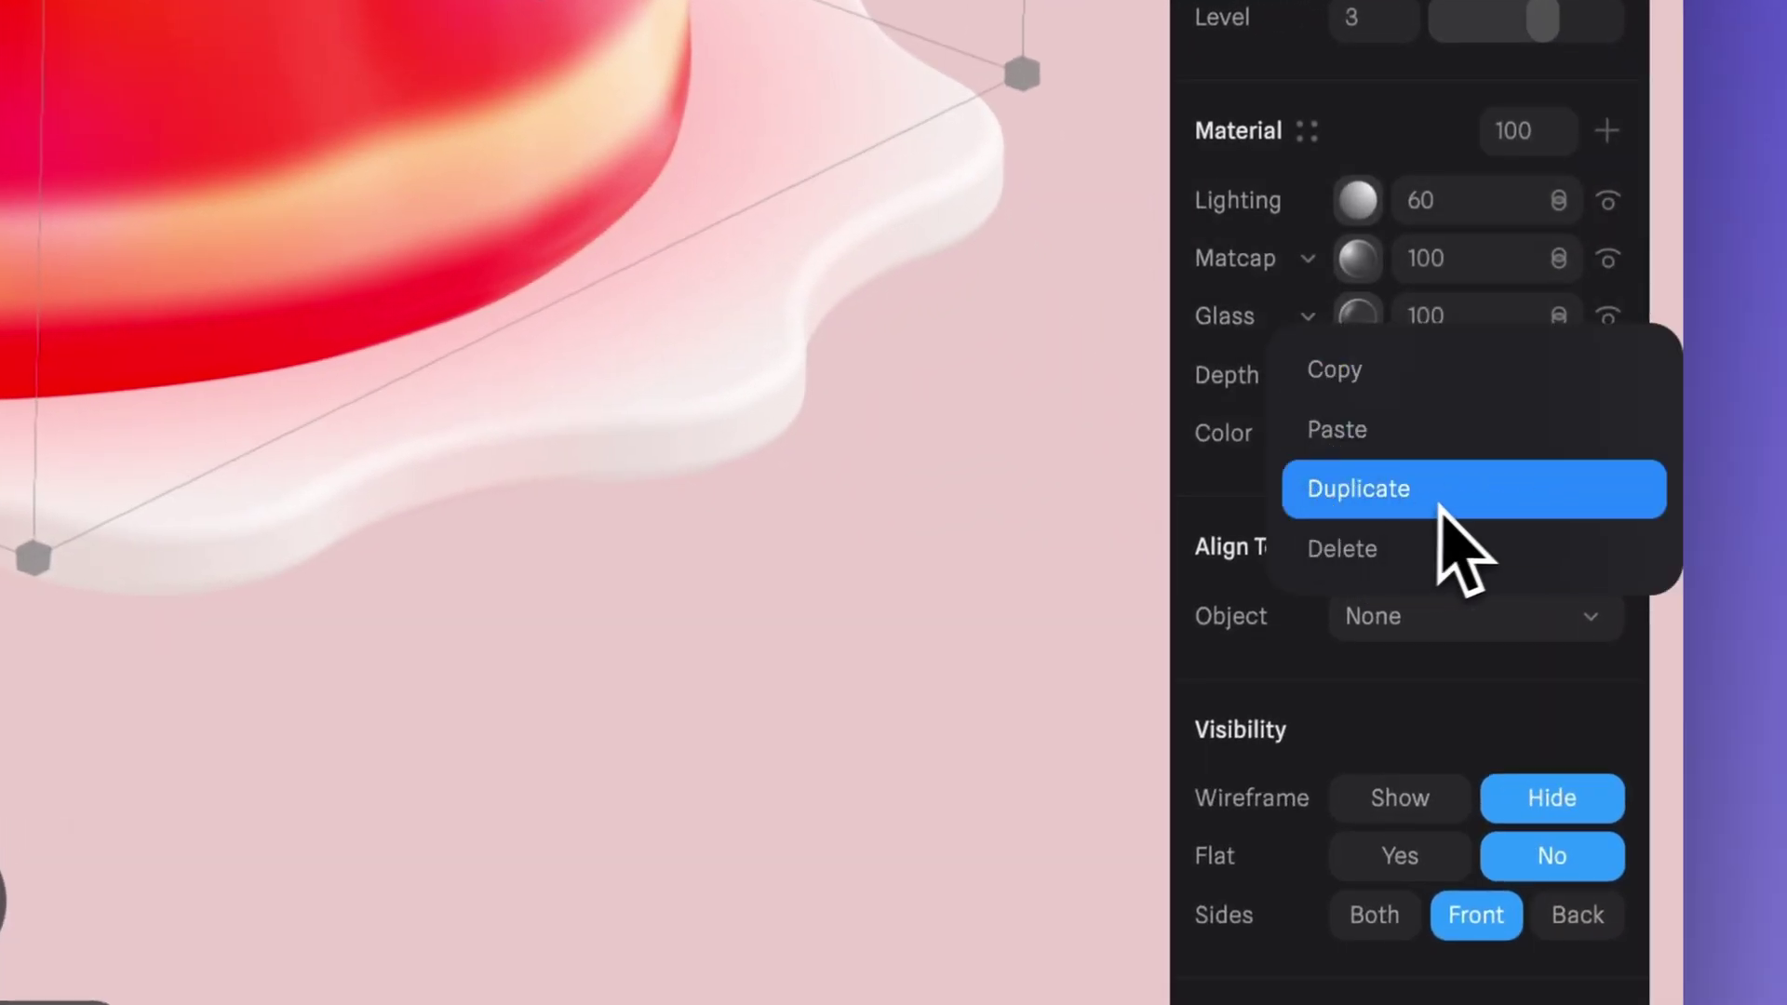
click(1466, 493)
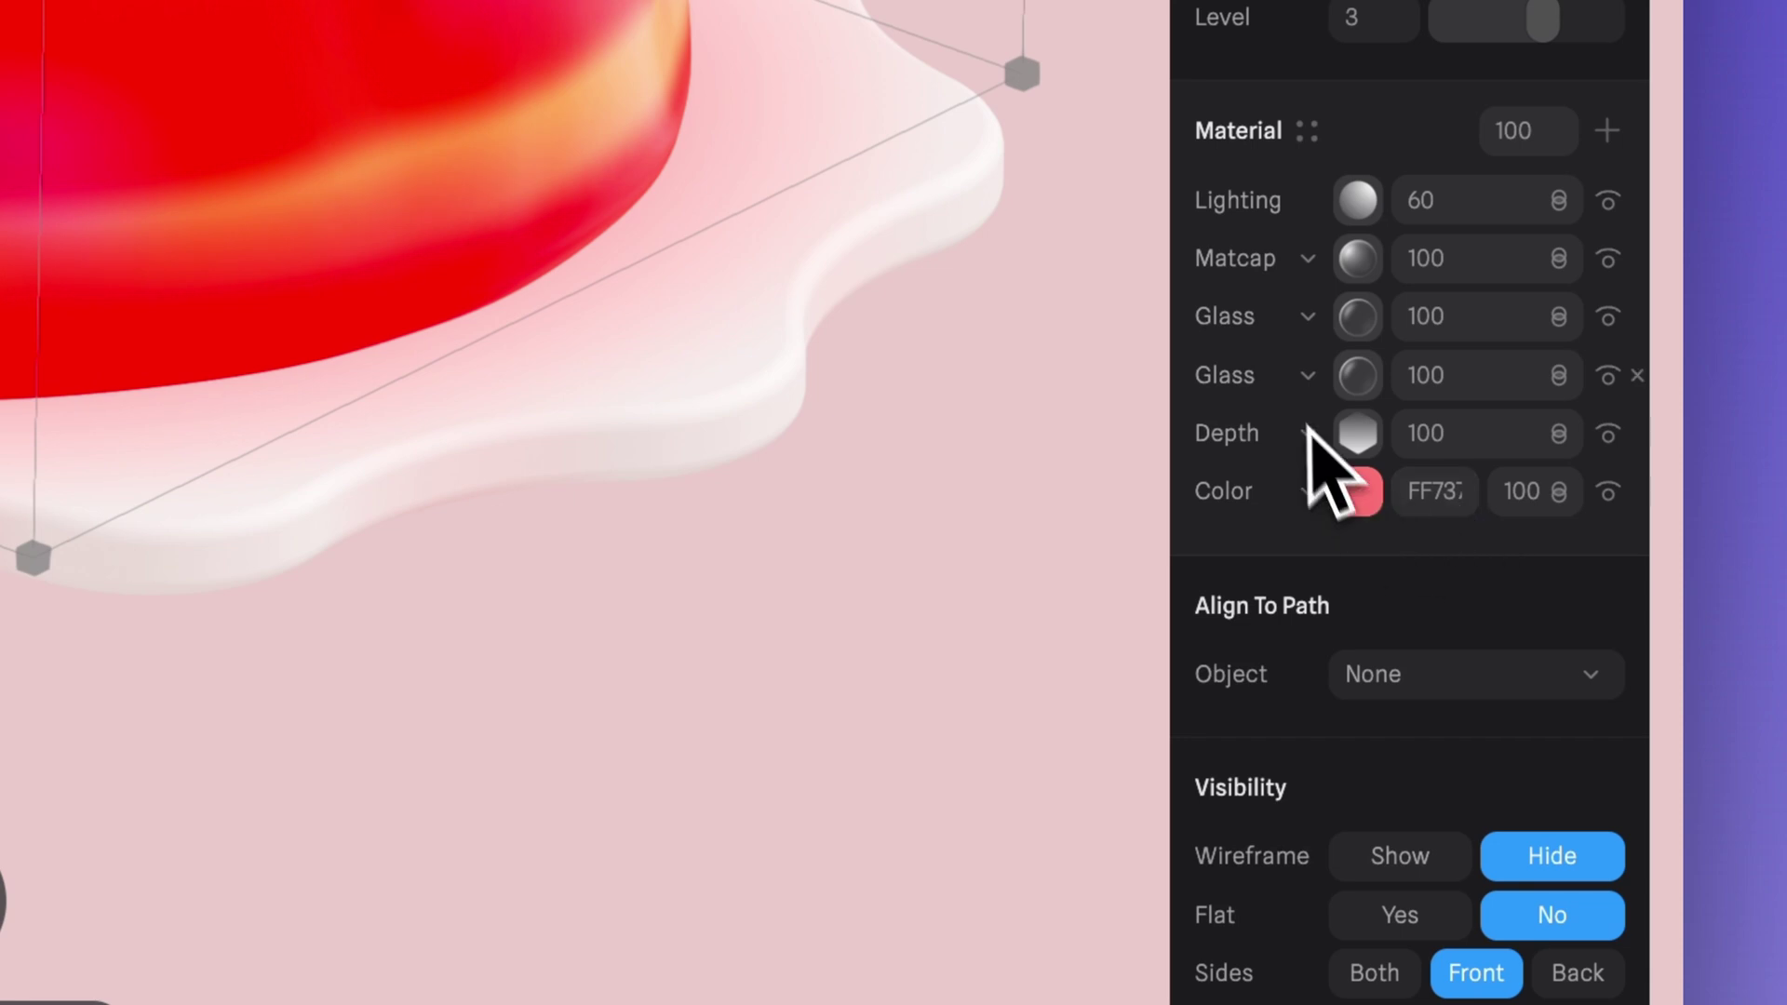
click(1461, 332)
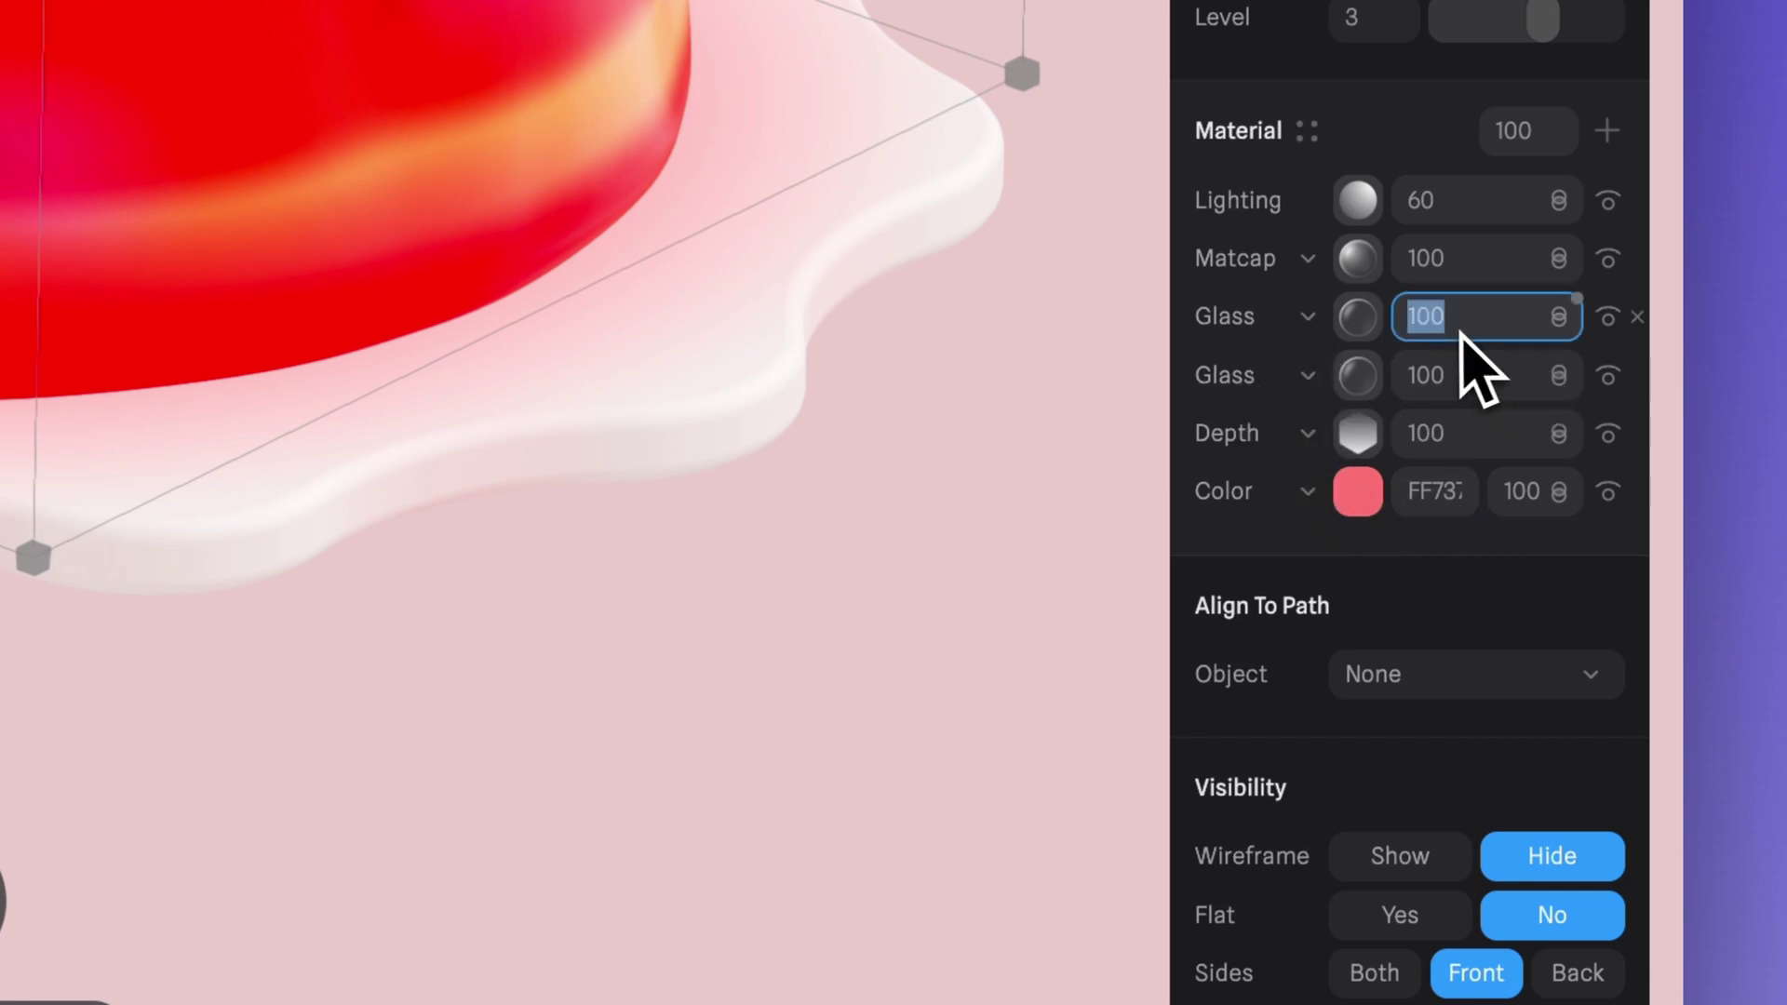
text(50)
key(Return)
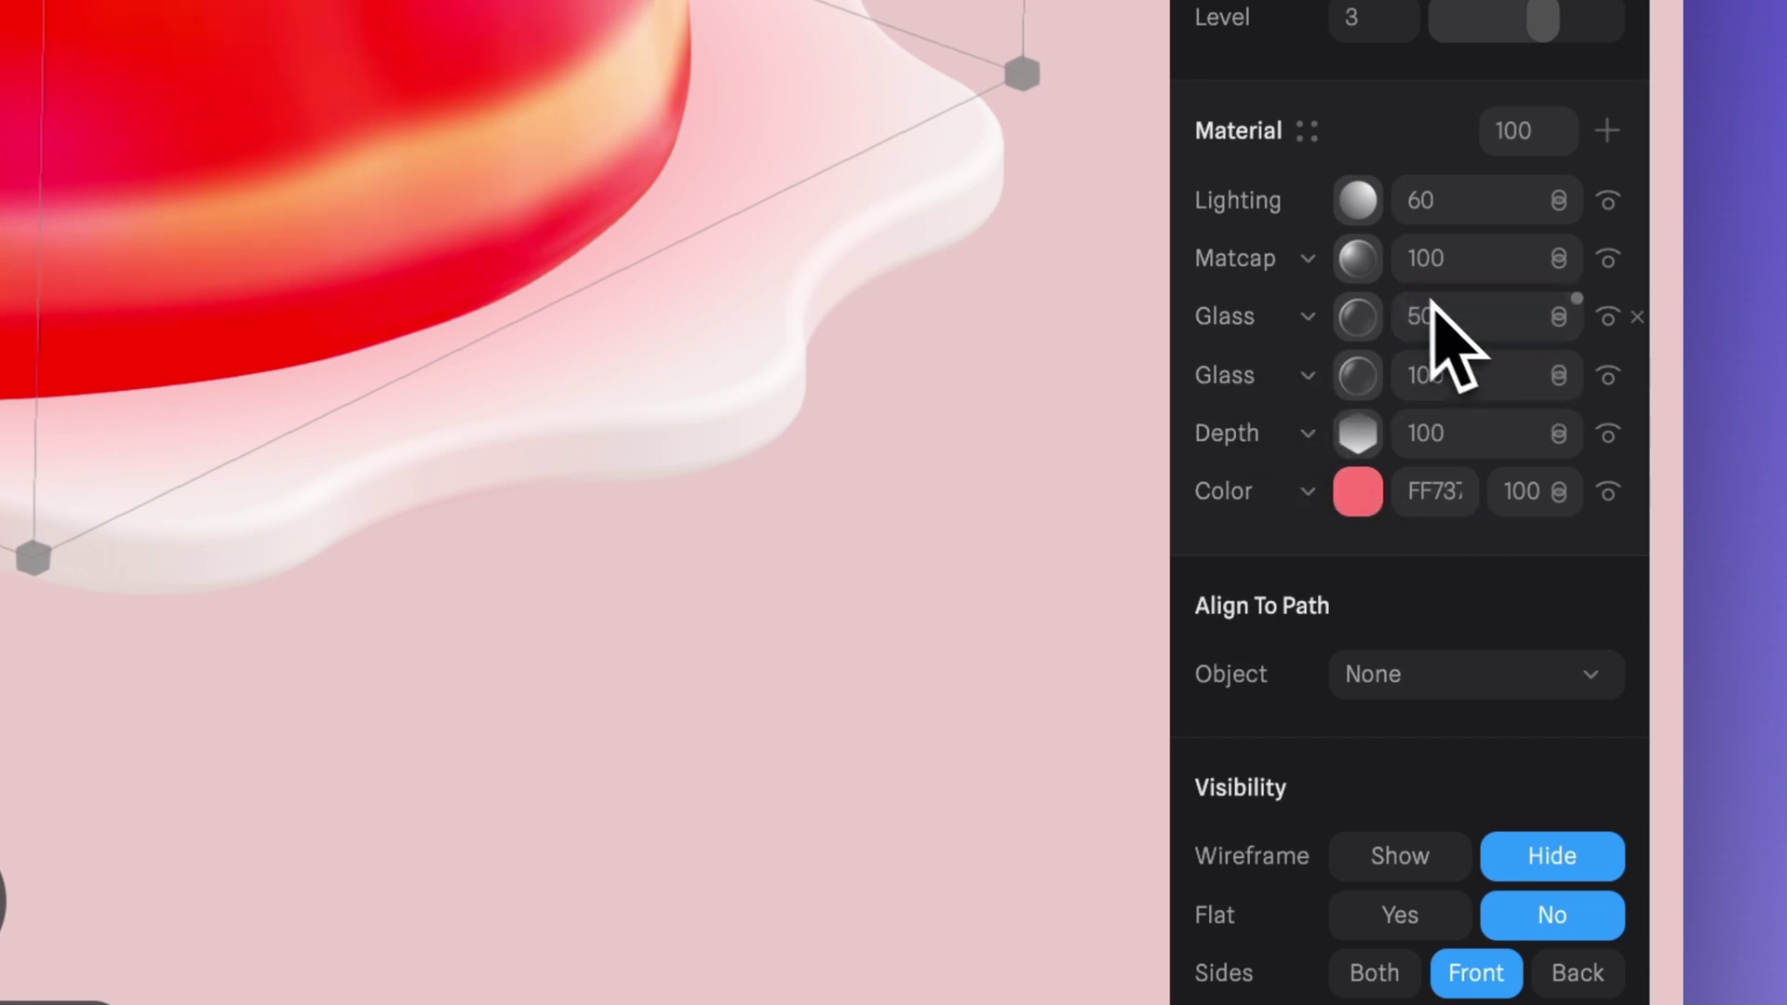
click(1558, 321)
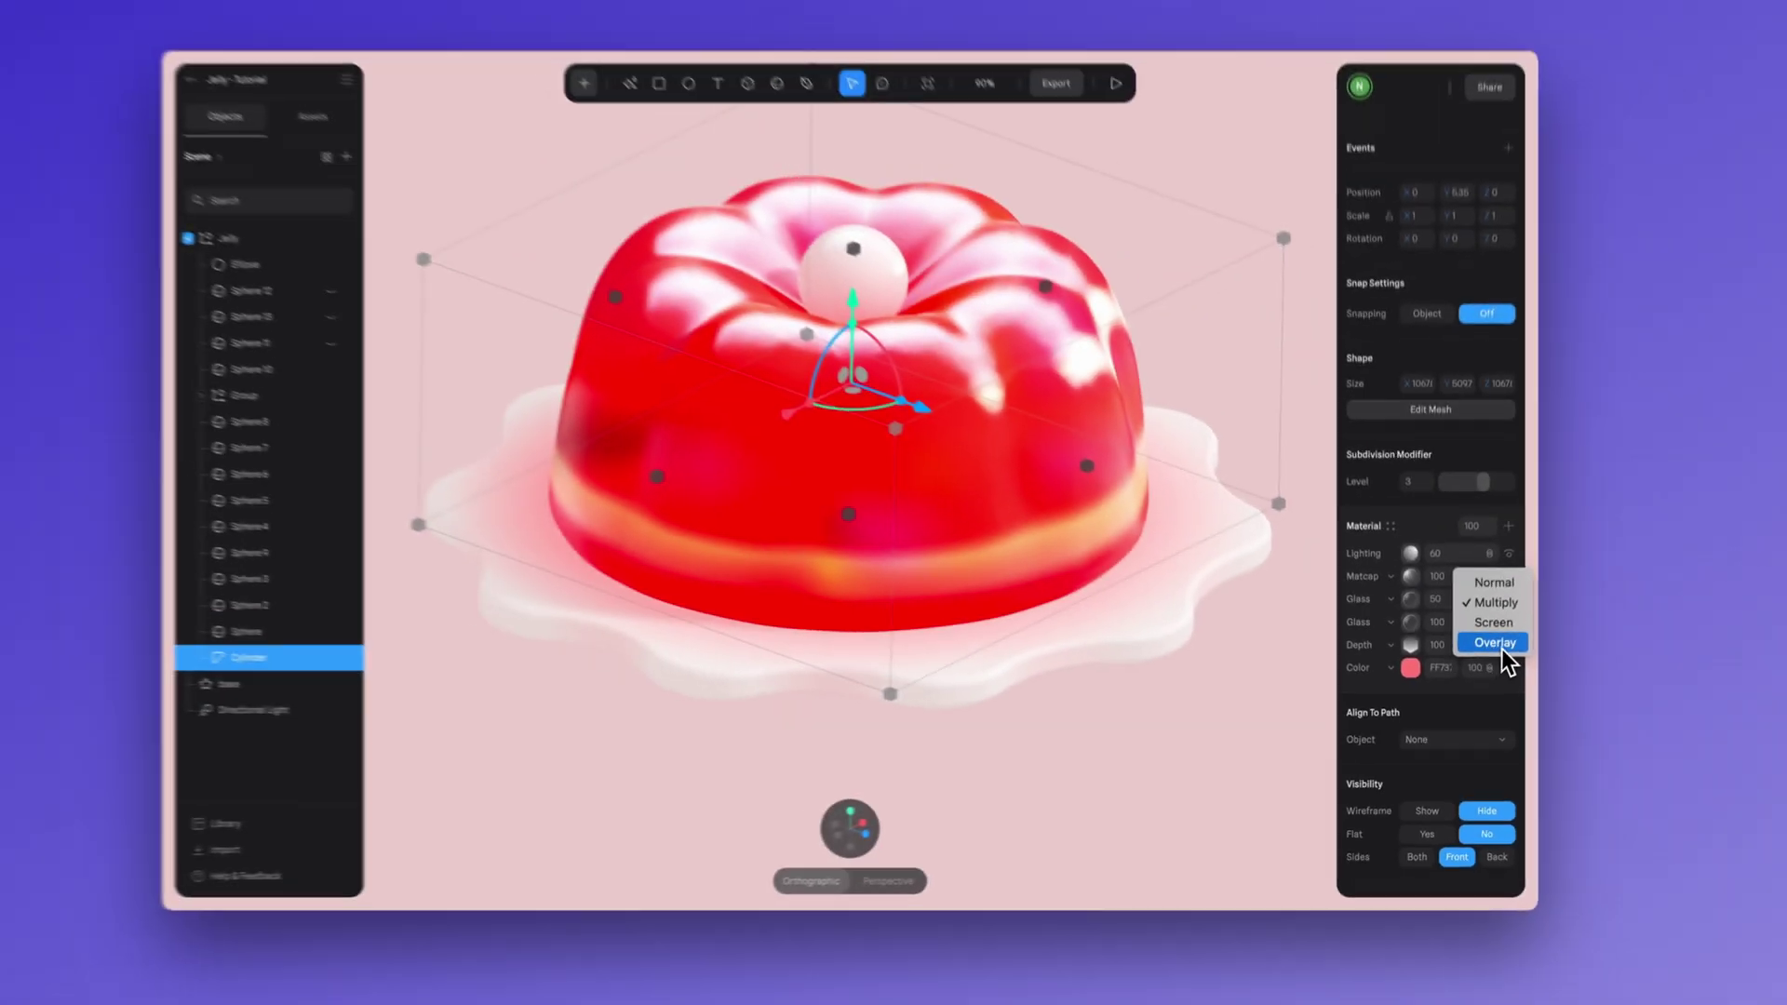
click(1547, 427)
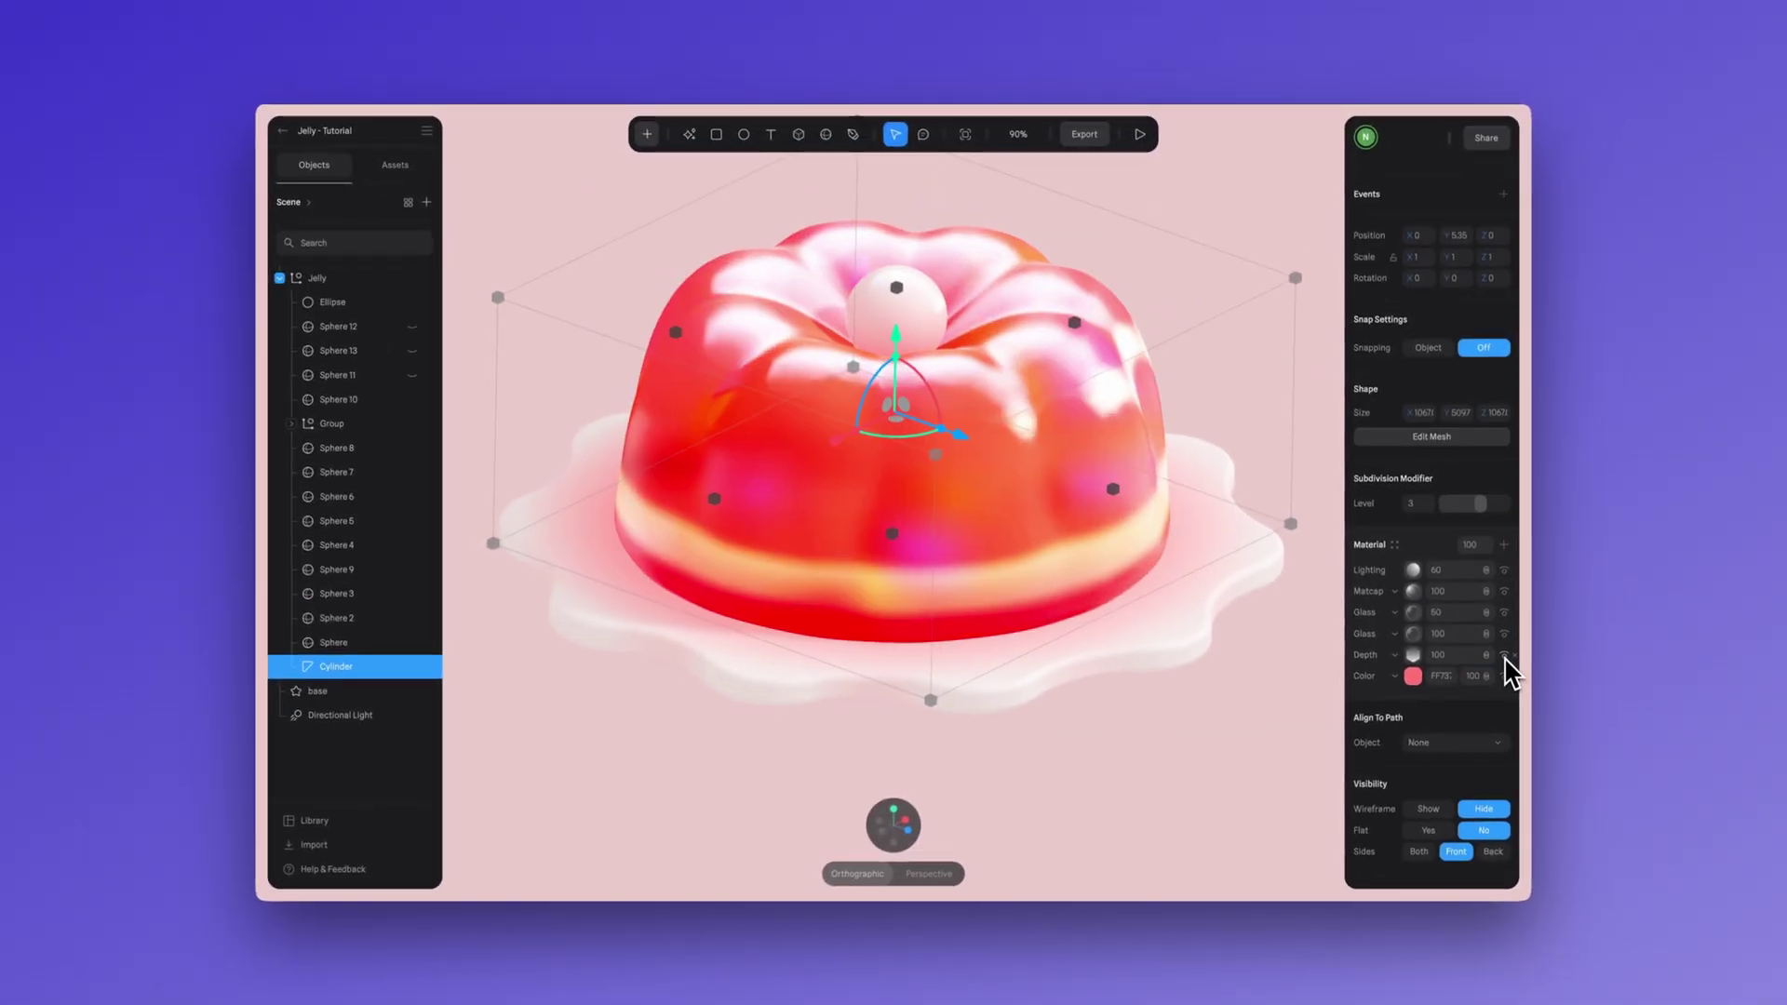
- Toggle the first Glass layer's visibility to compare, then move Lighting below Matcap
click(1504, 613)
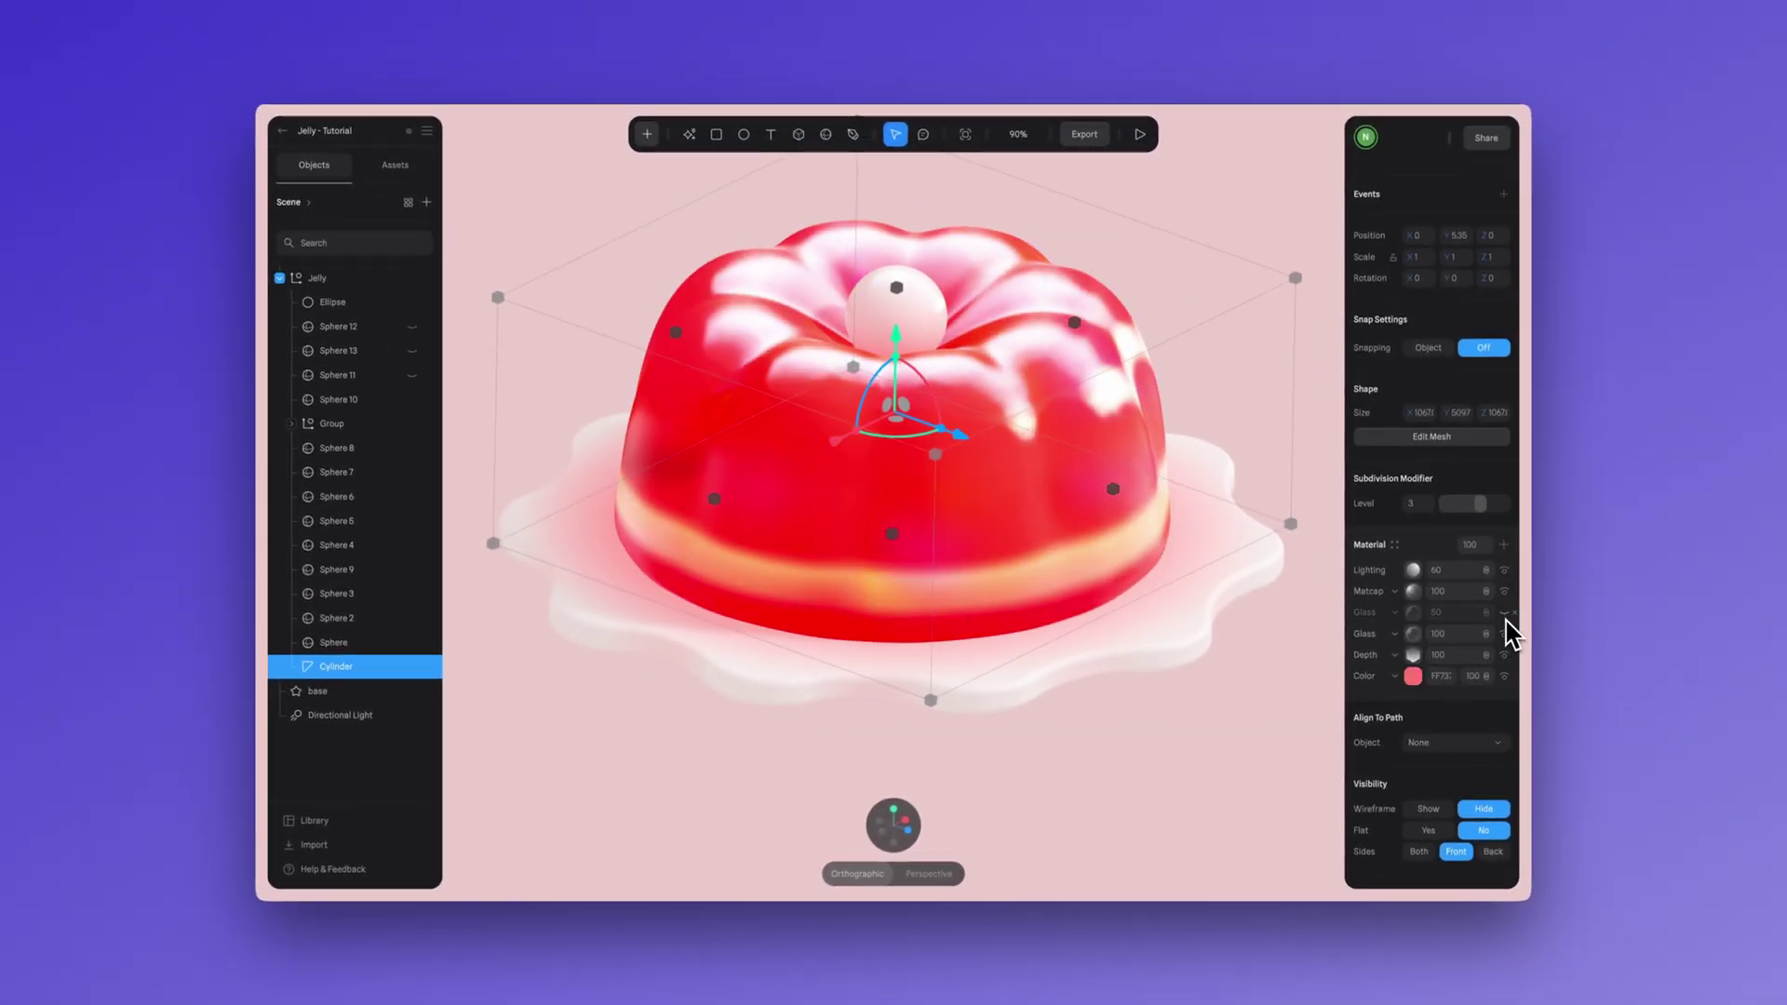
click(1504, 613)
click(1504, 614)
click(1504, 615)
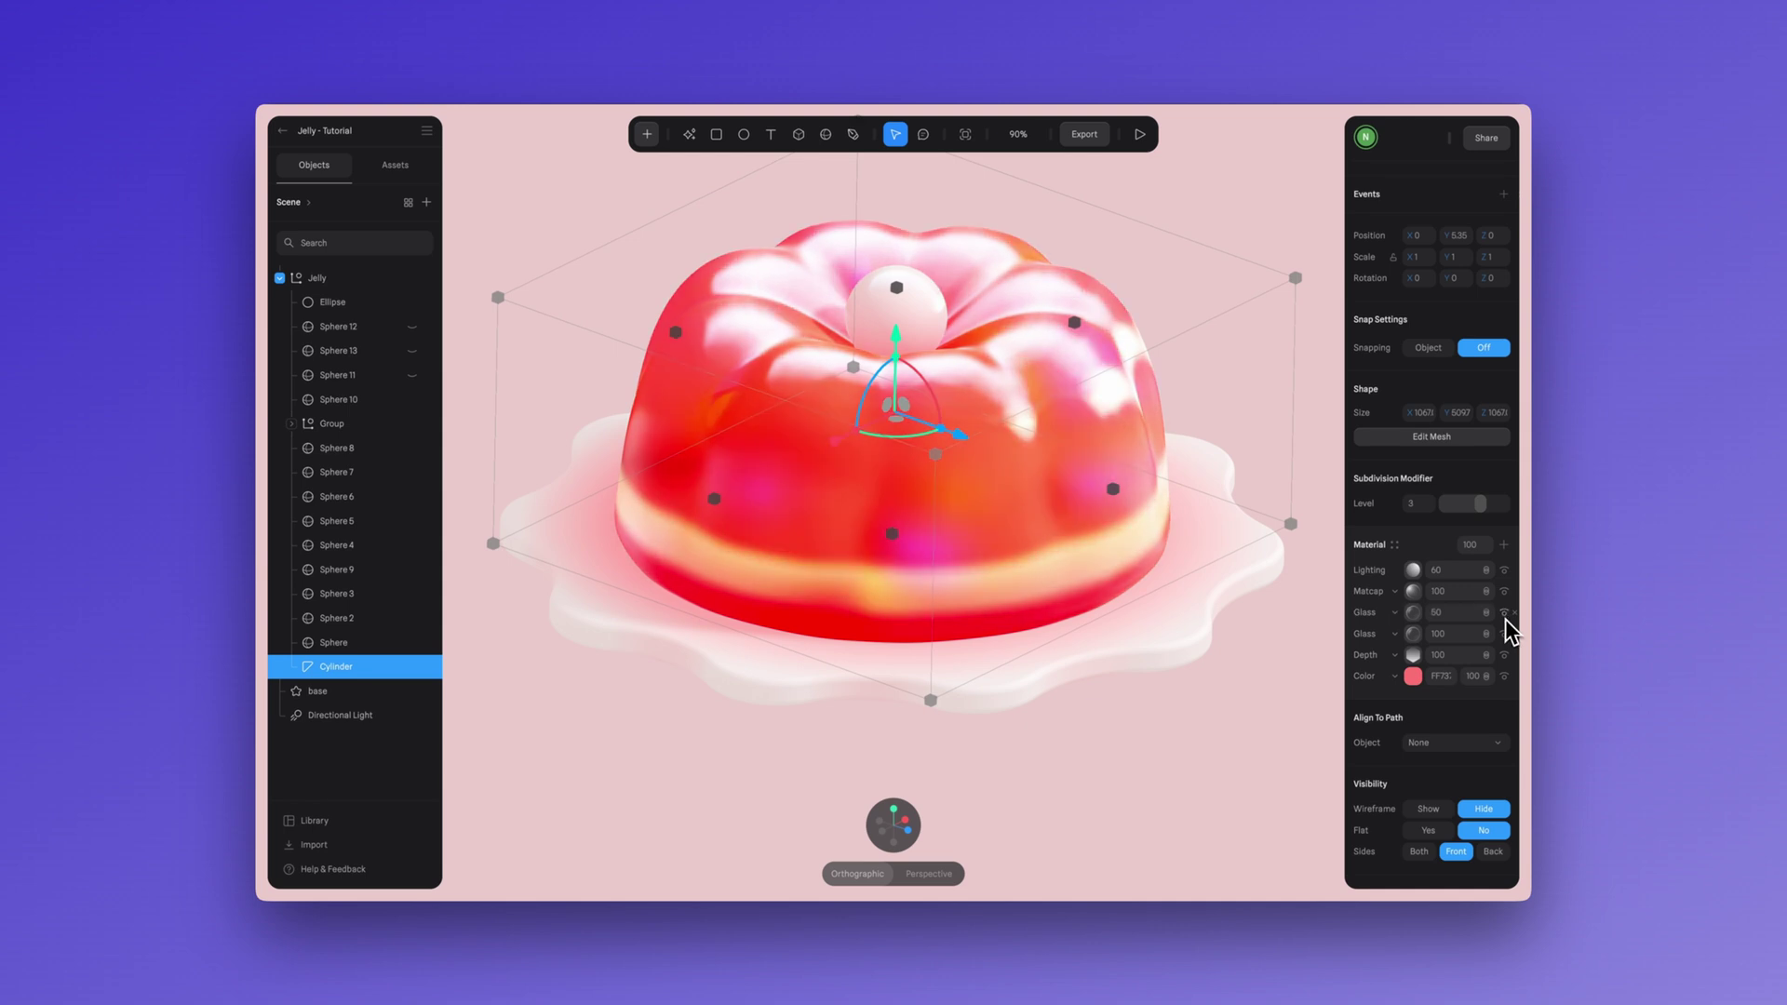
click(1504, 614)
click(1504, 614)
drag(1374, 608, 1376, 613)
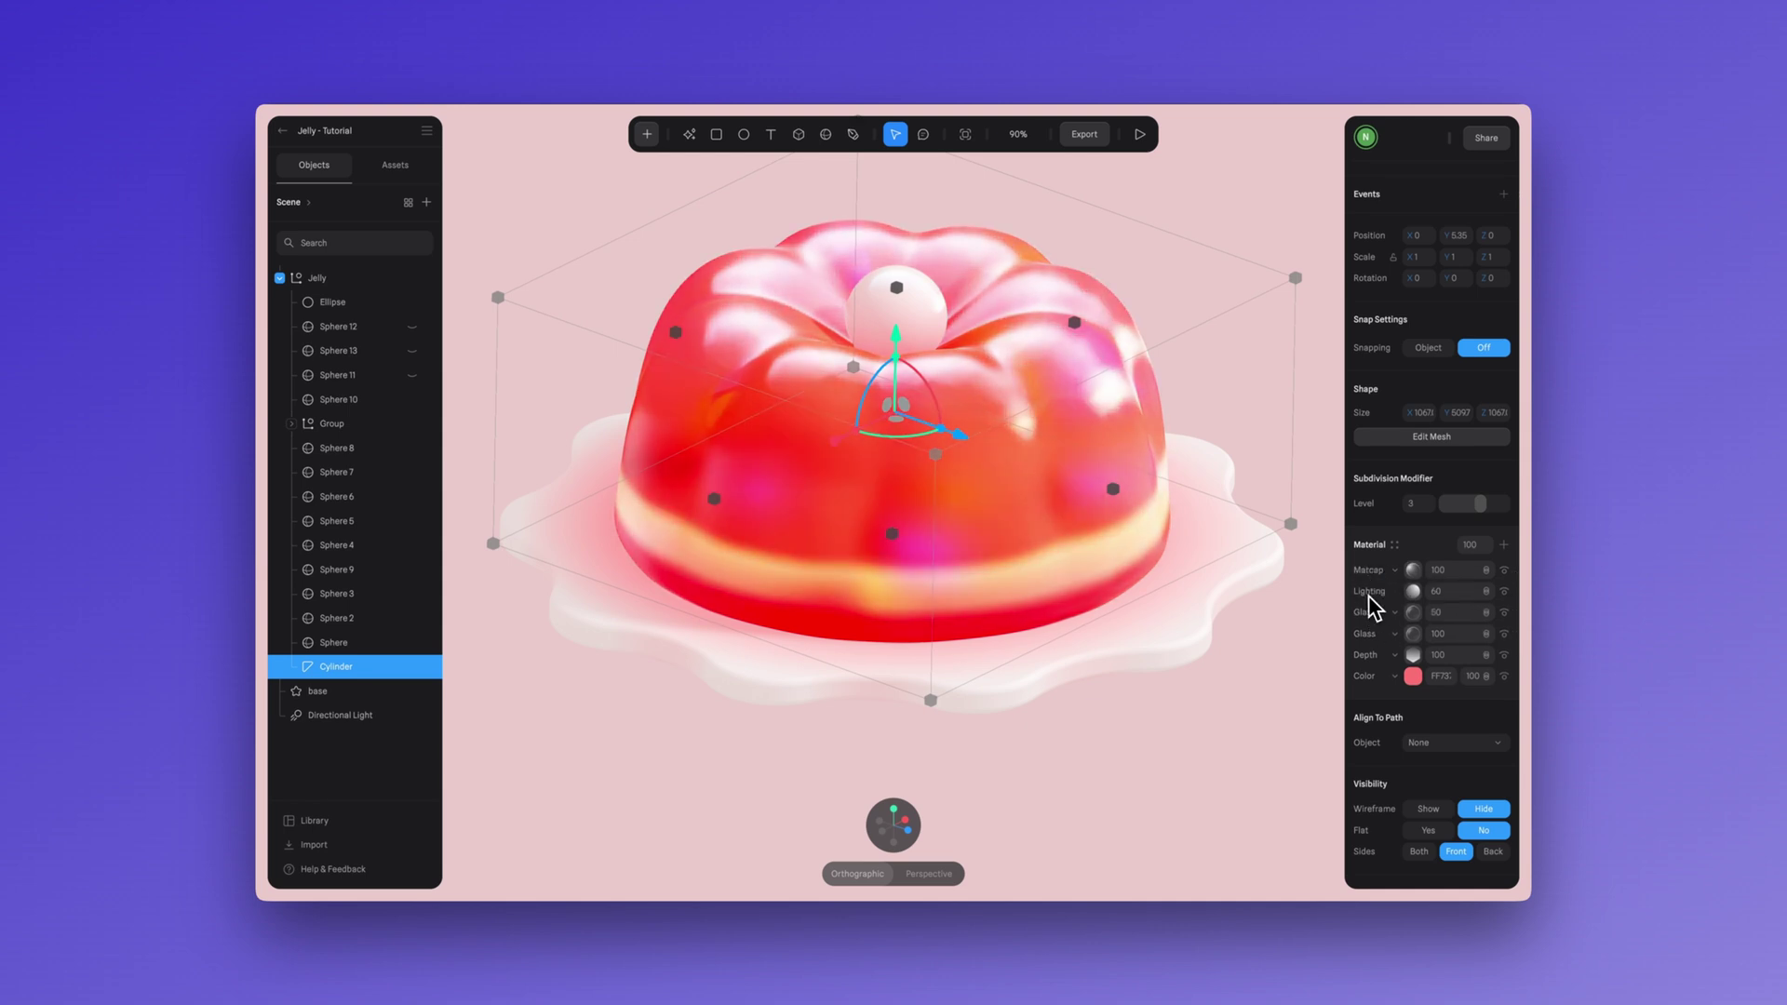
drag(1365, 596, 1362, 596)
- Deselect the jelly, orbit to a low side view, and preview the scene in Play mode
click(1215, 741)
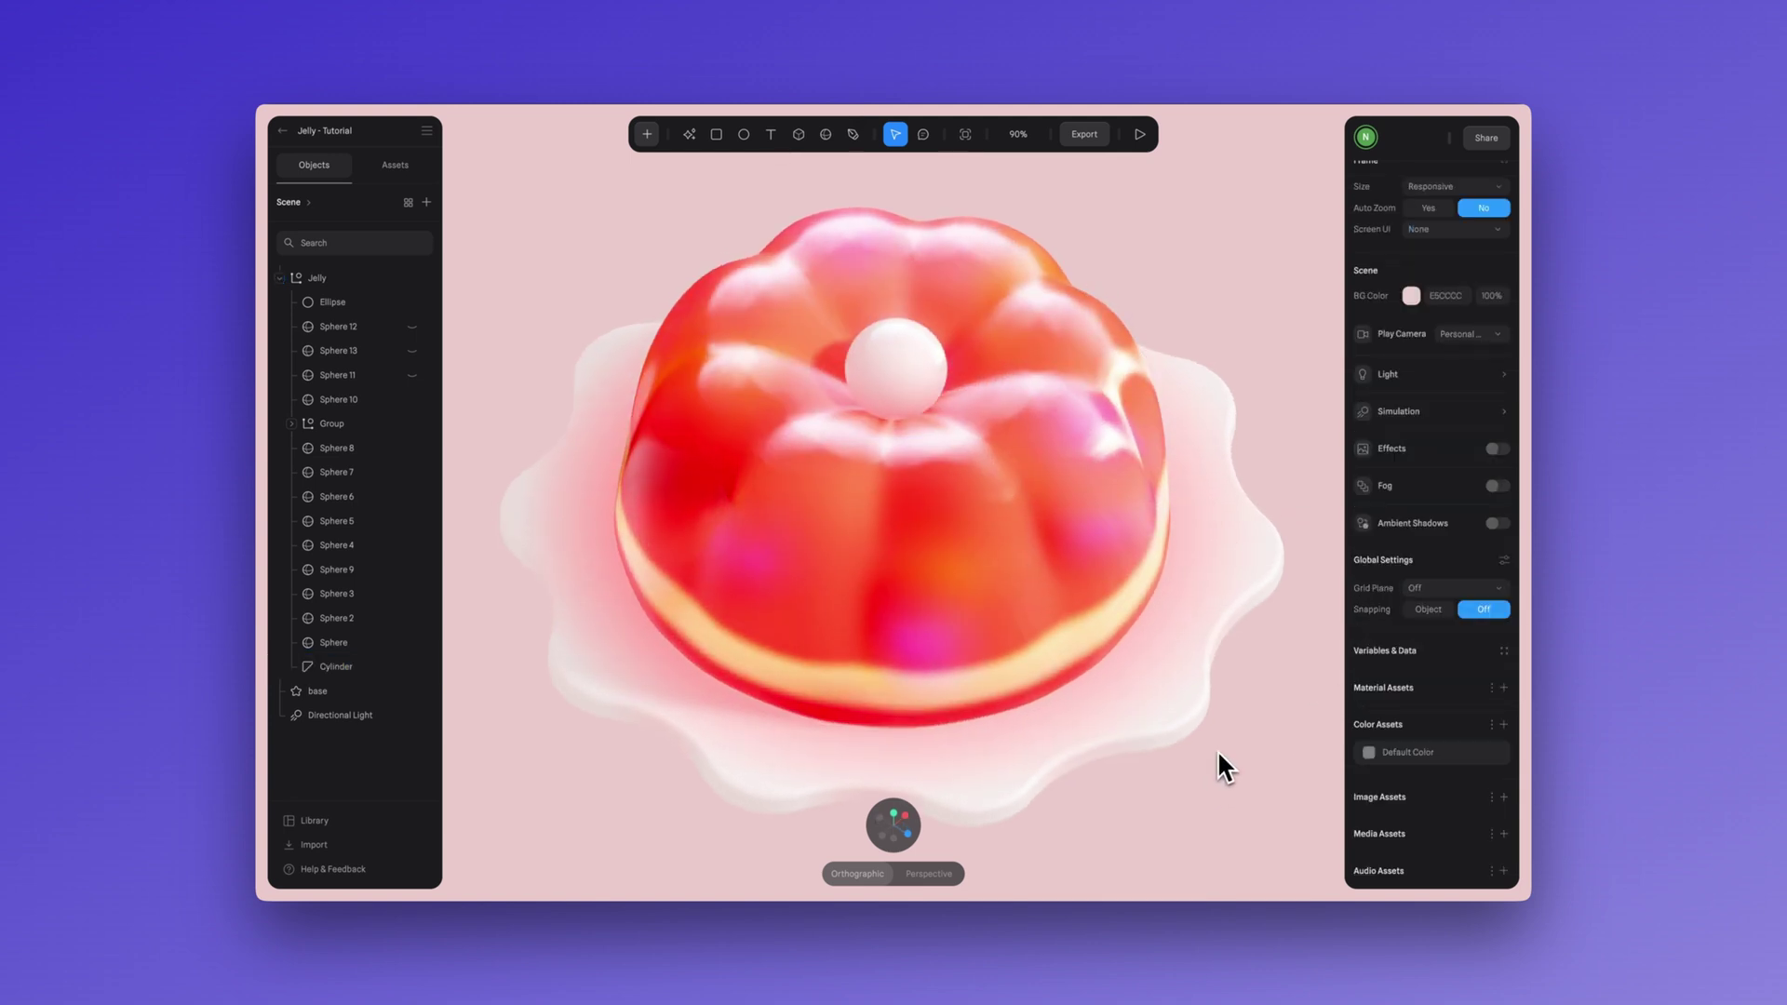
drag(1309, 739, 980, 730)
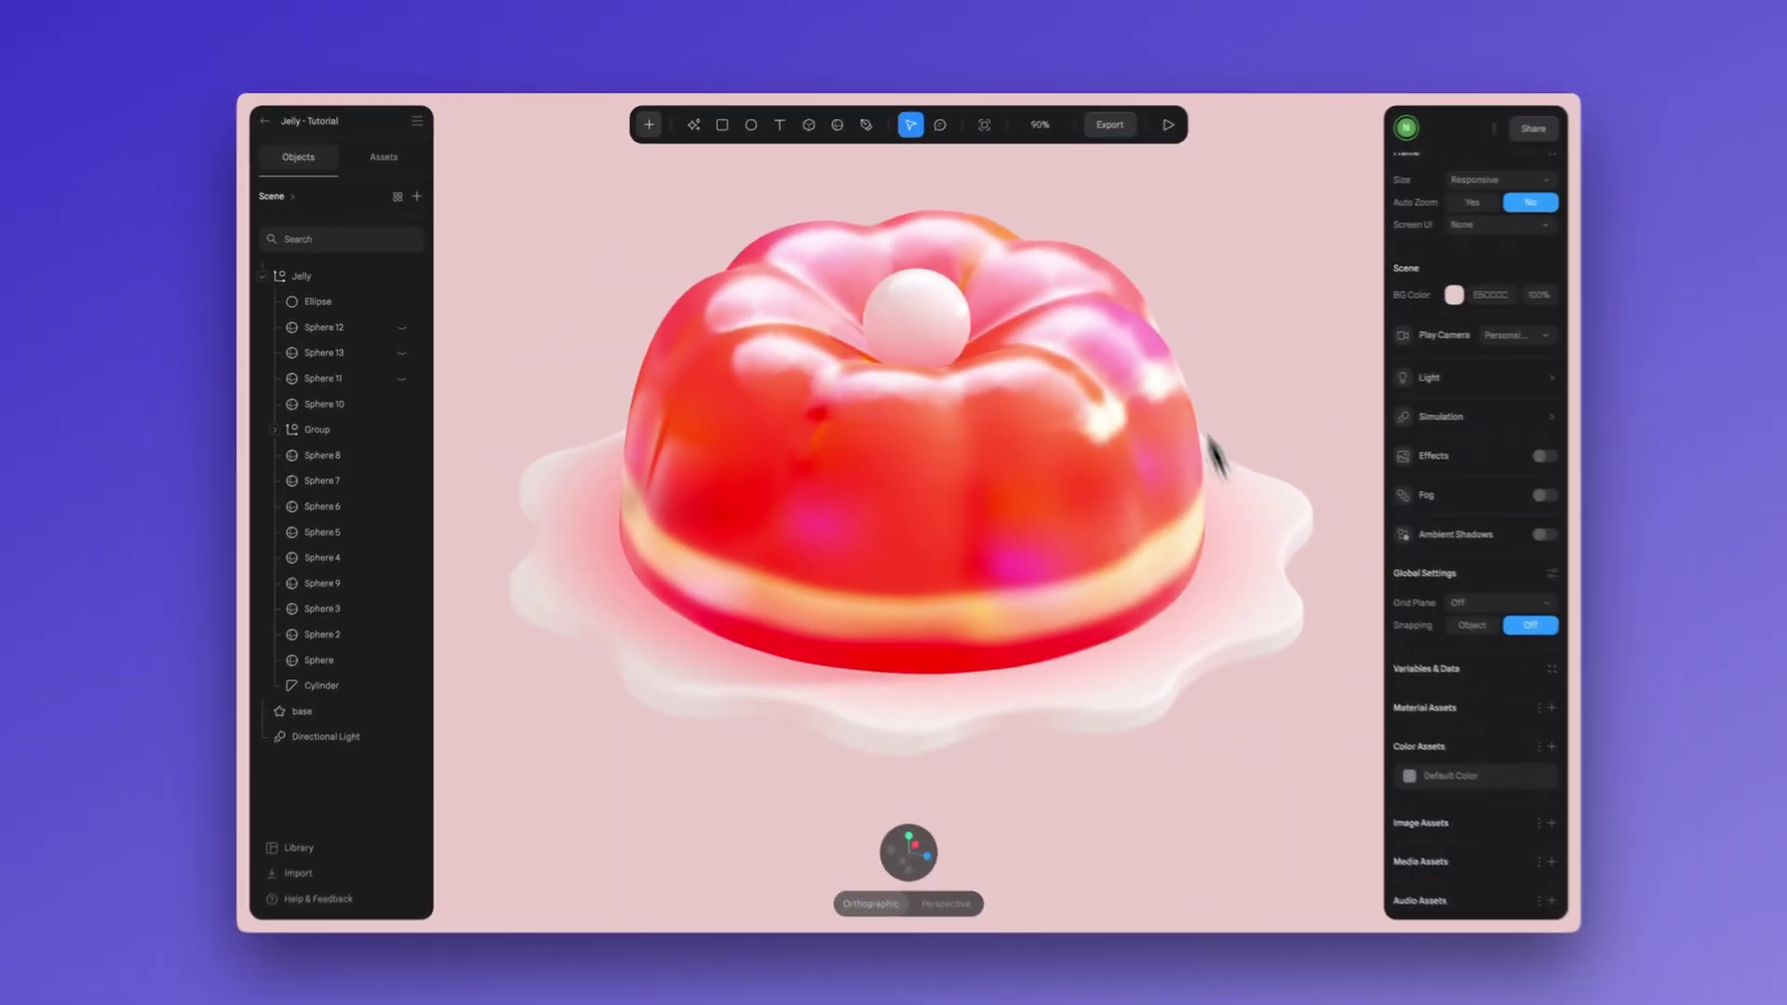
click(1147, 138)
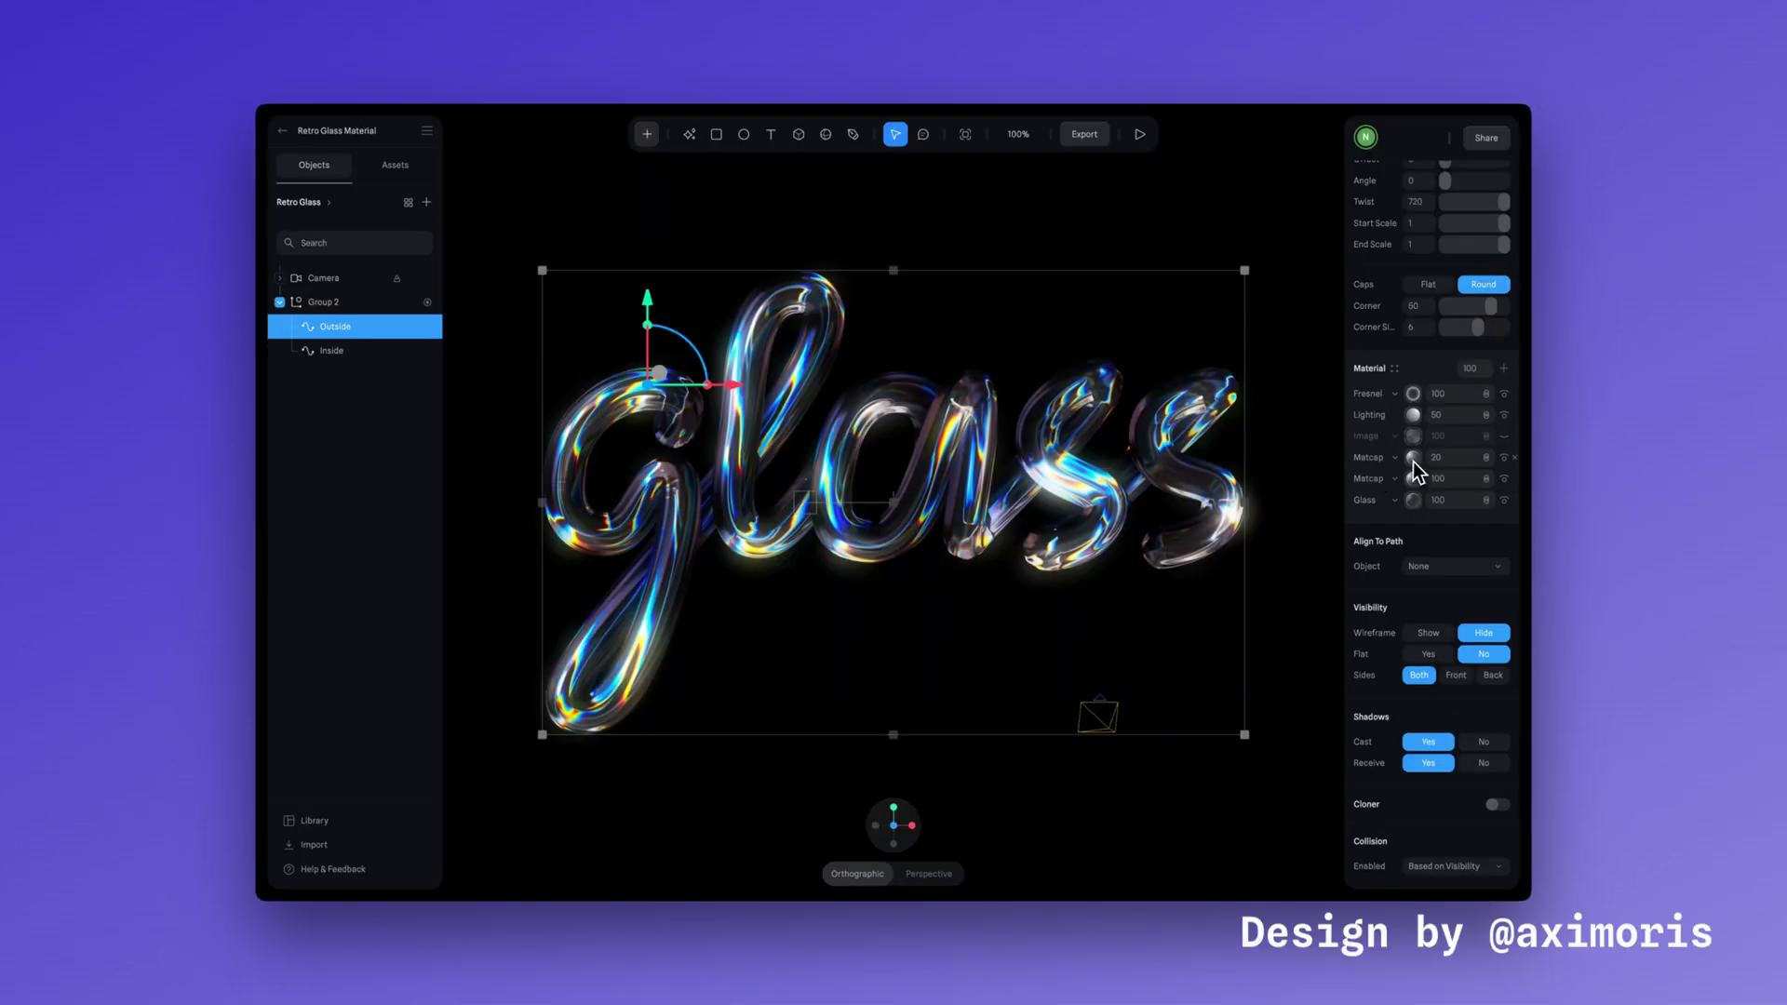
- Inspect the matcap image on the glass lettering's Matcap layer
click(1413, 458)
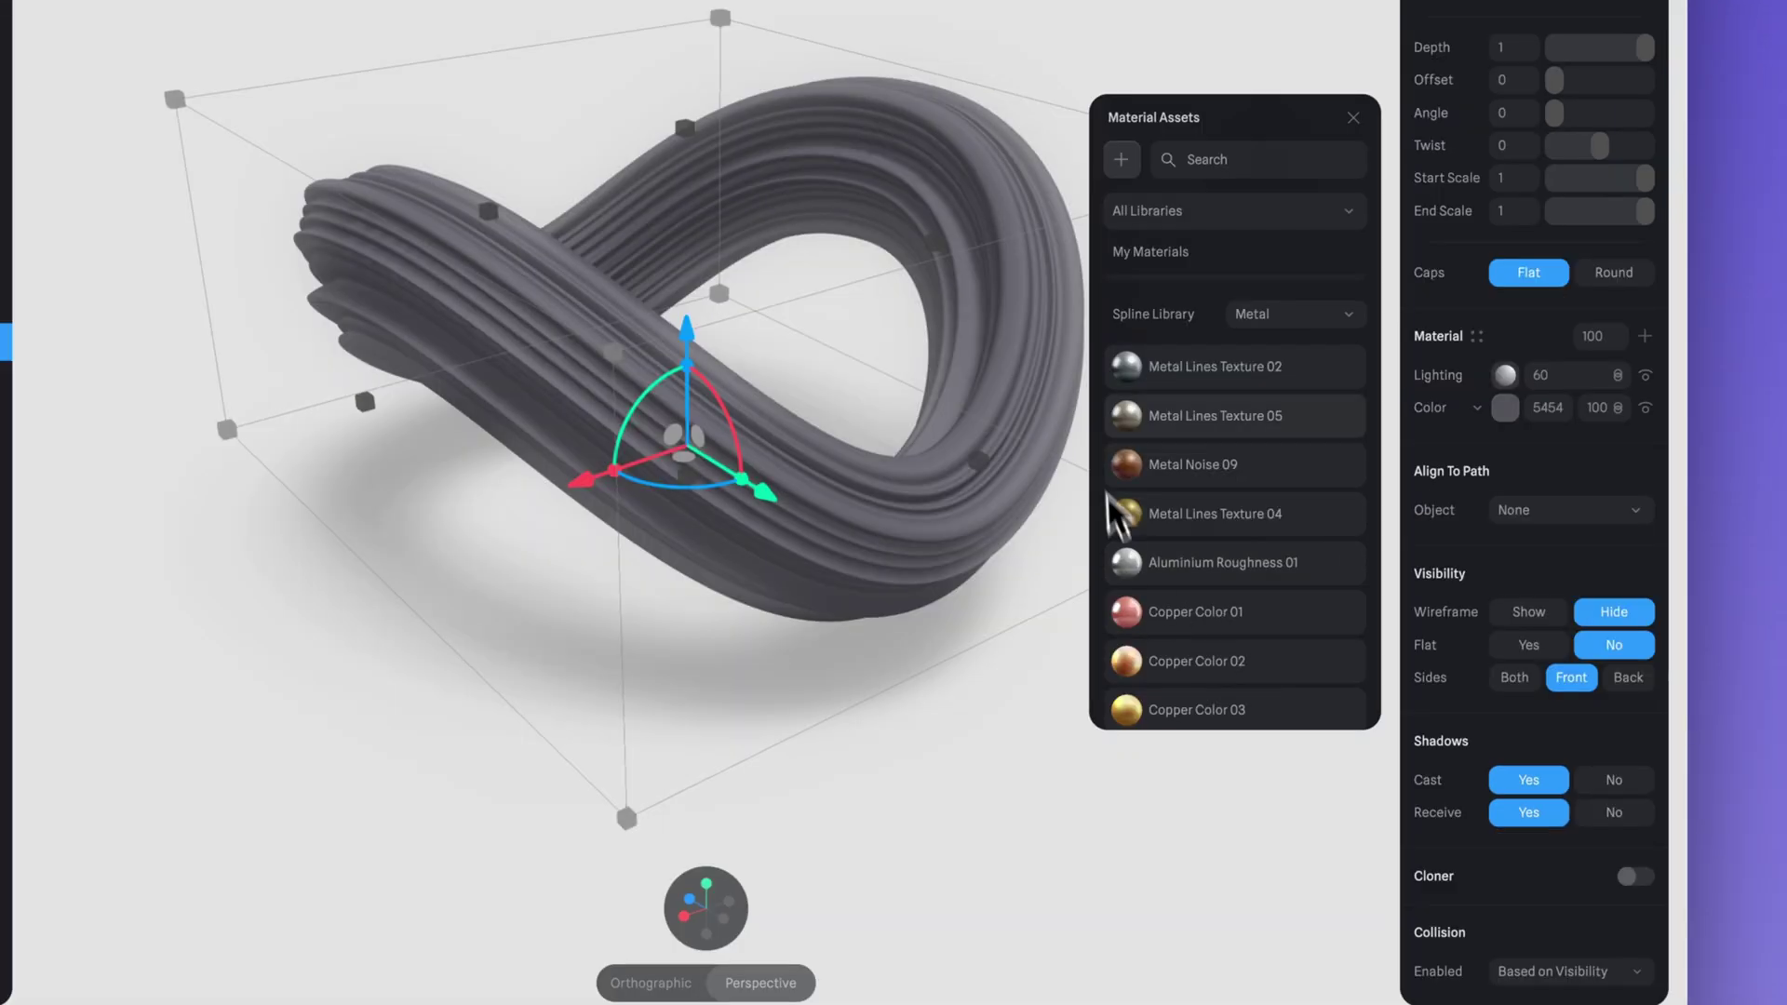
- Try Metal Lines Texture 05 and 04 on the ribbon, then a wood floor material
click(1219, 430)
click(1197, 556)
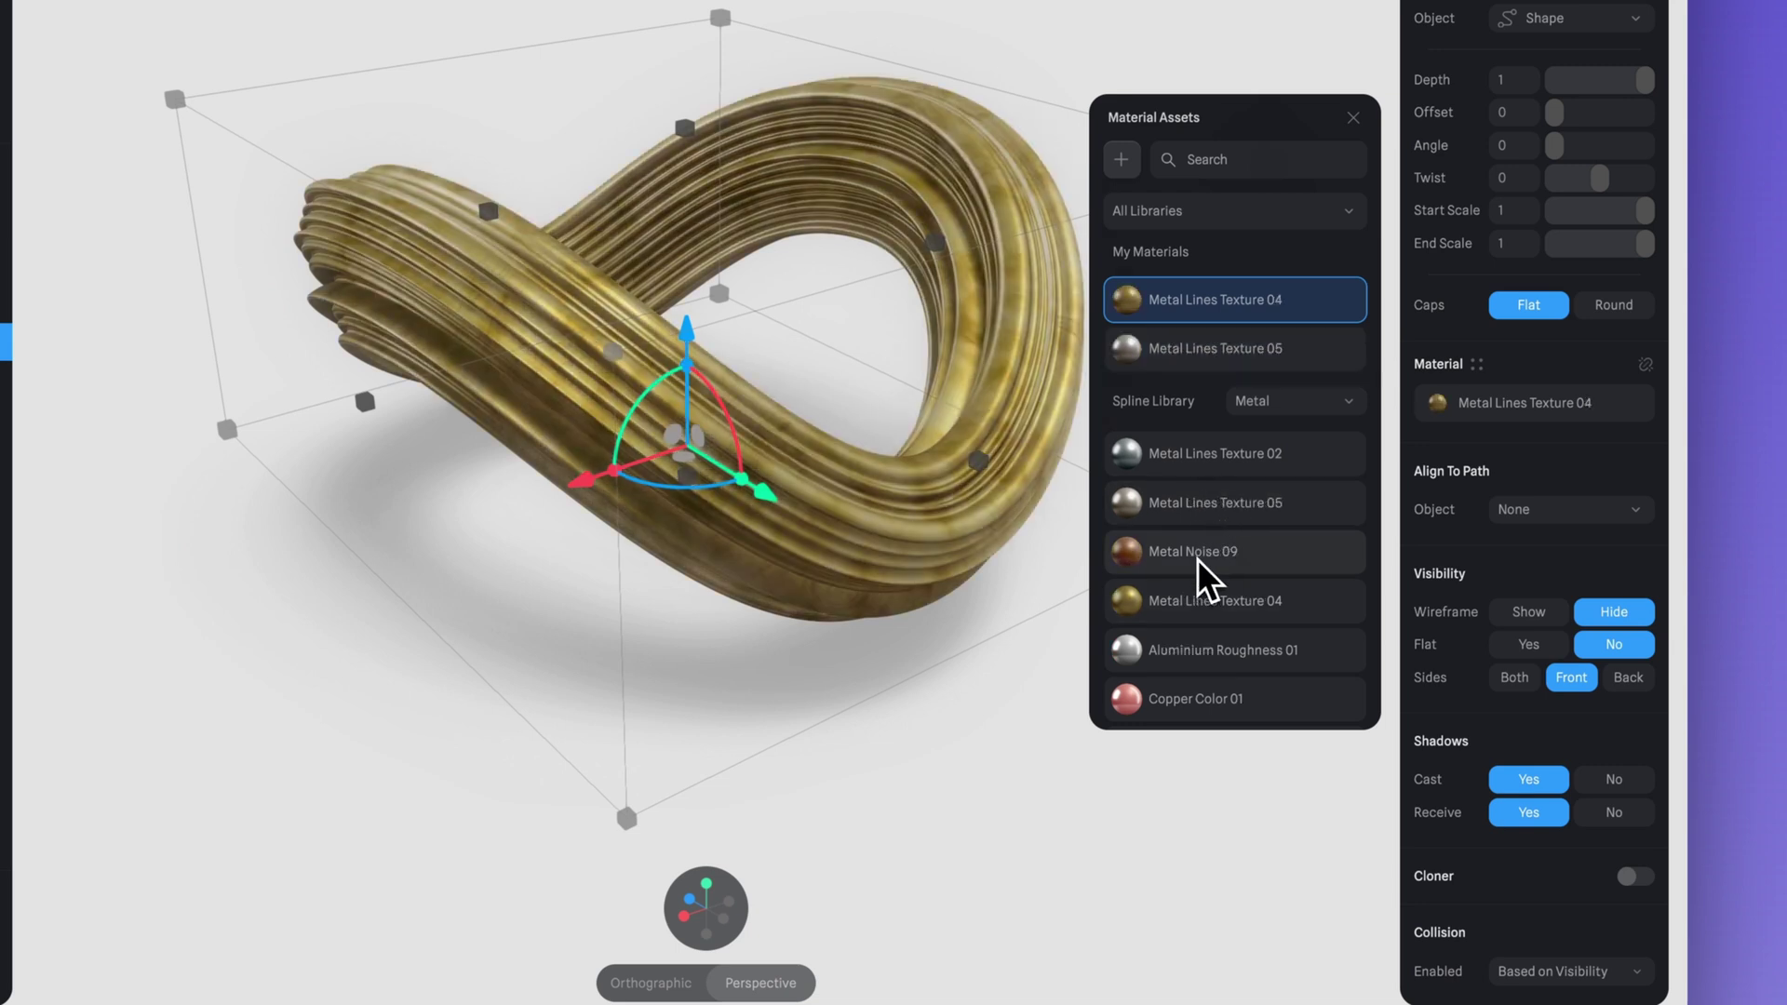
click(1245, 346)
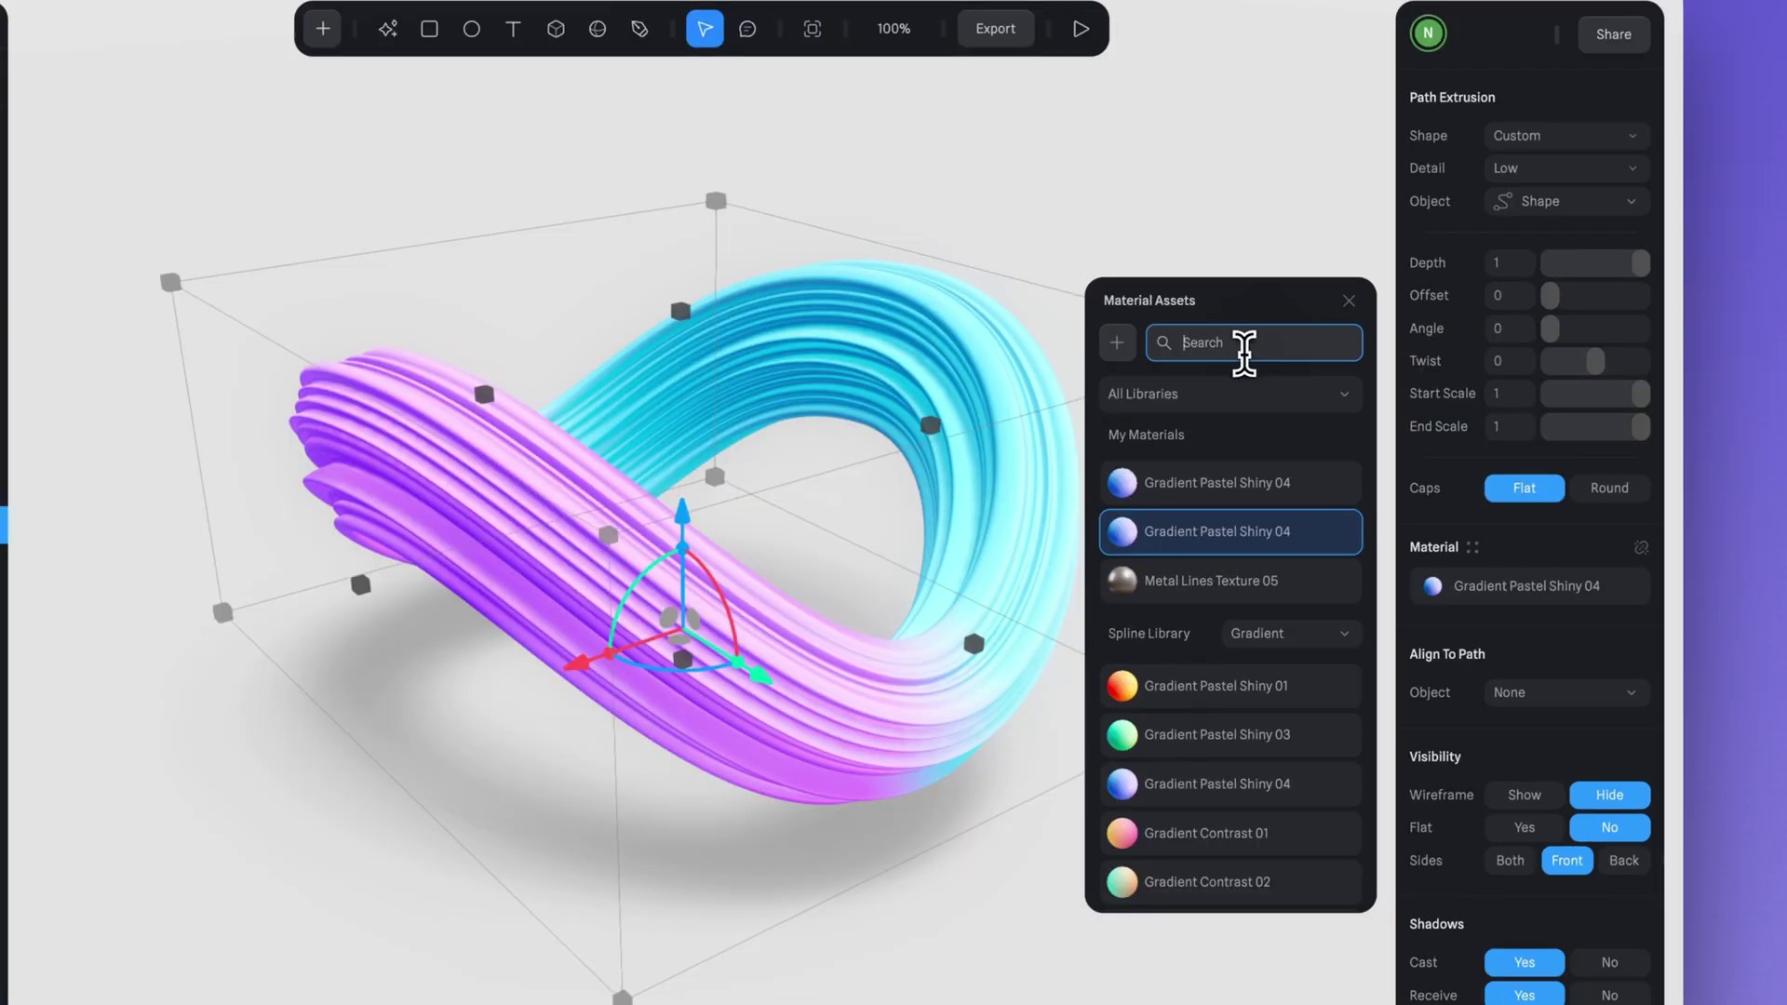
text(wood)
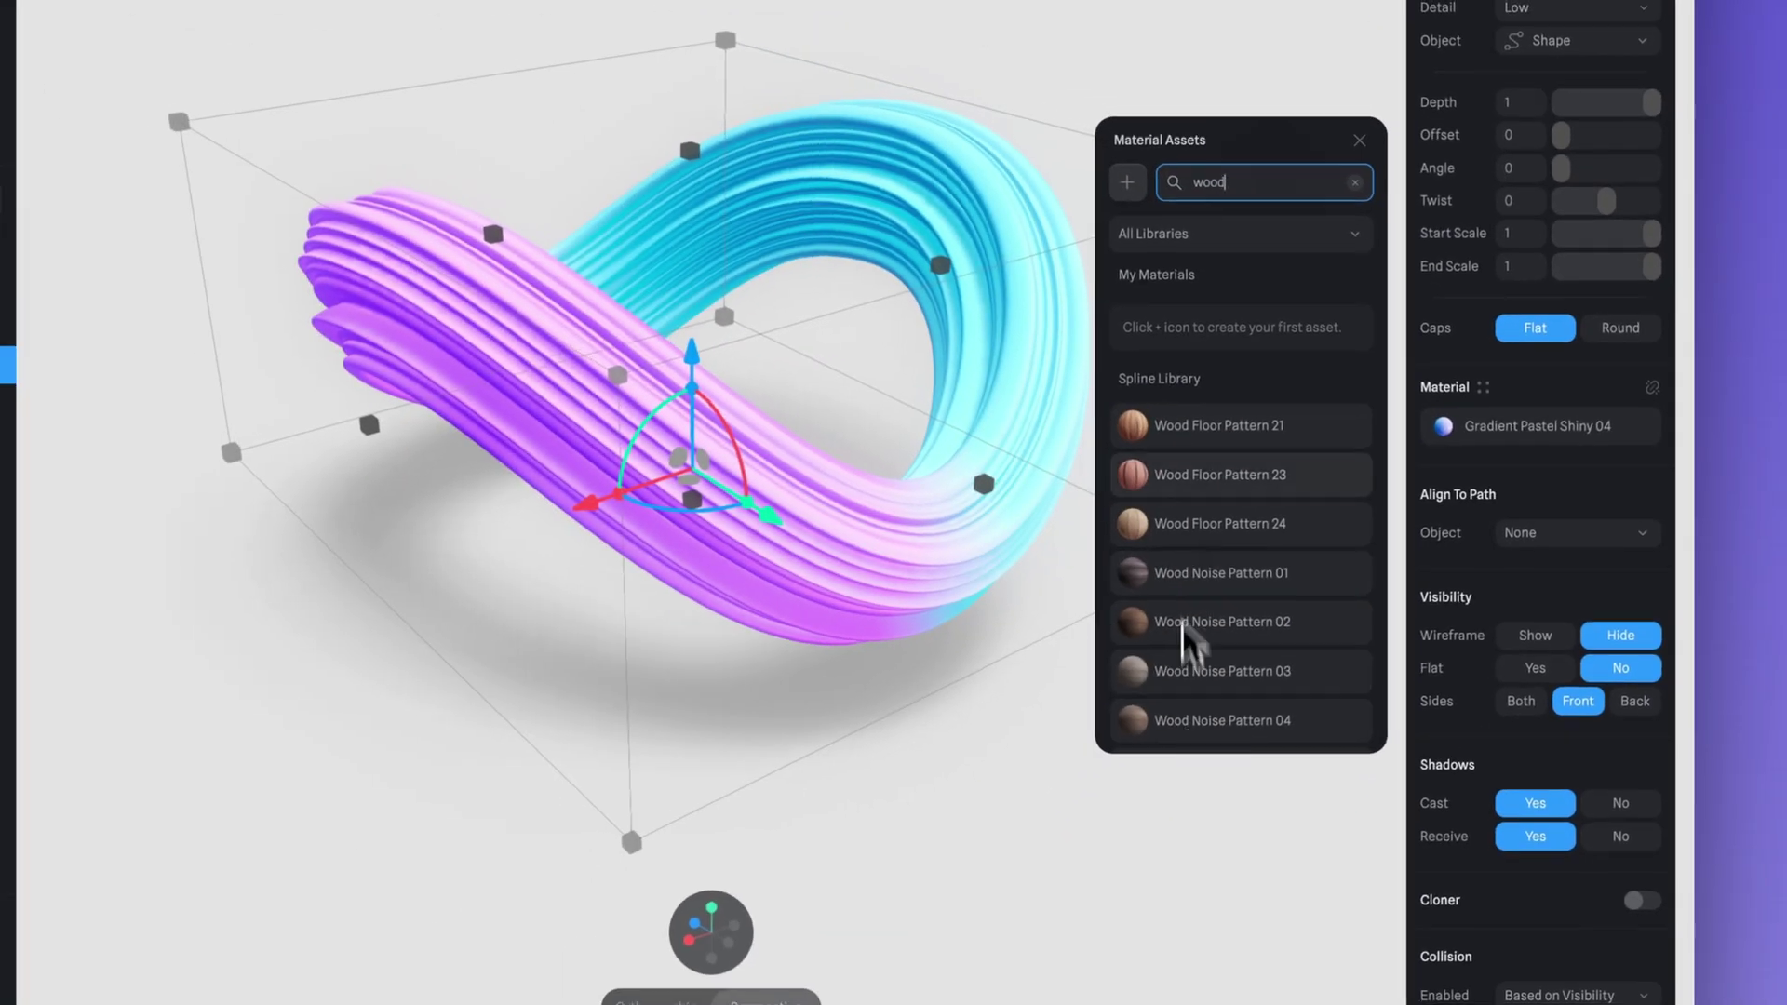
click(1178, 427)
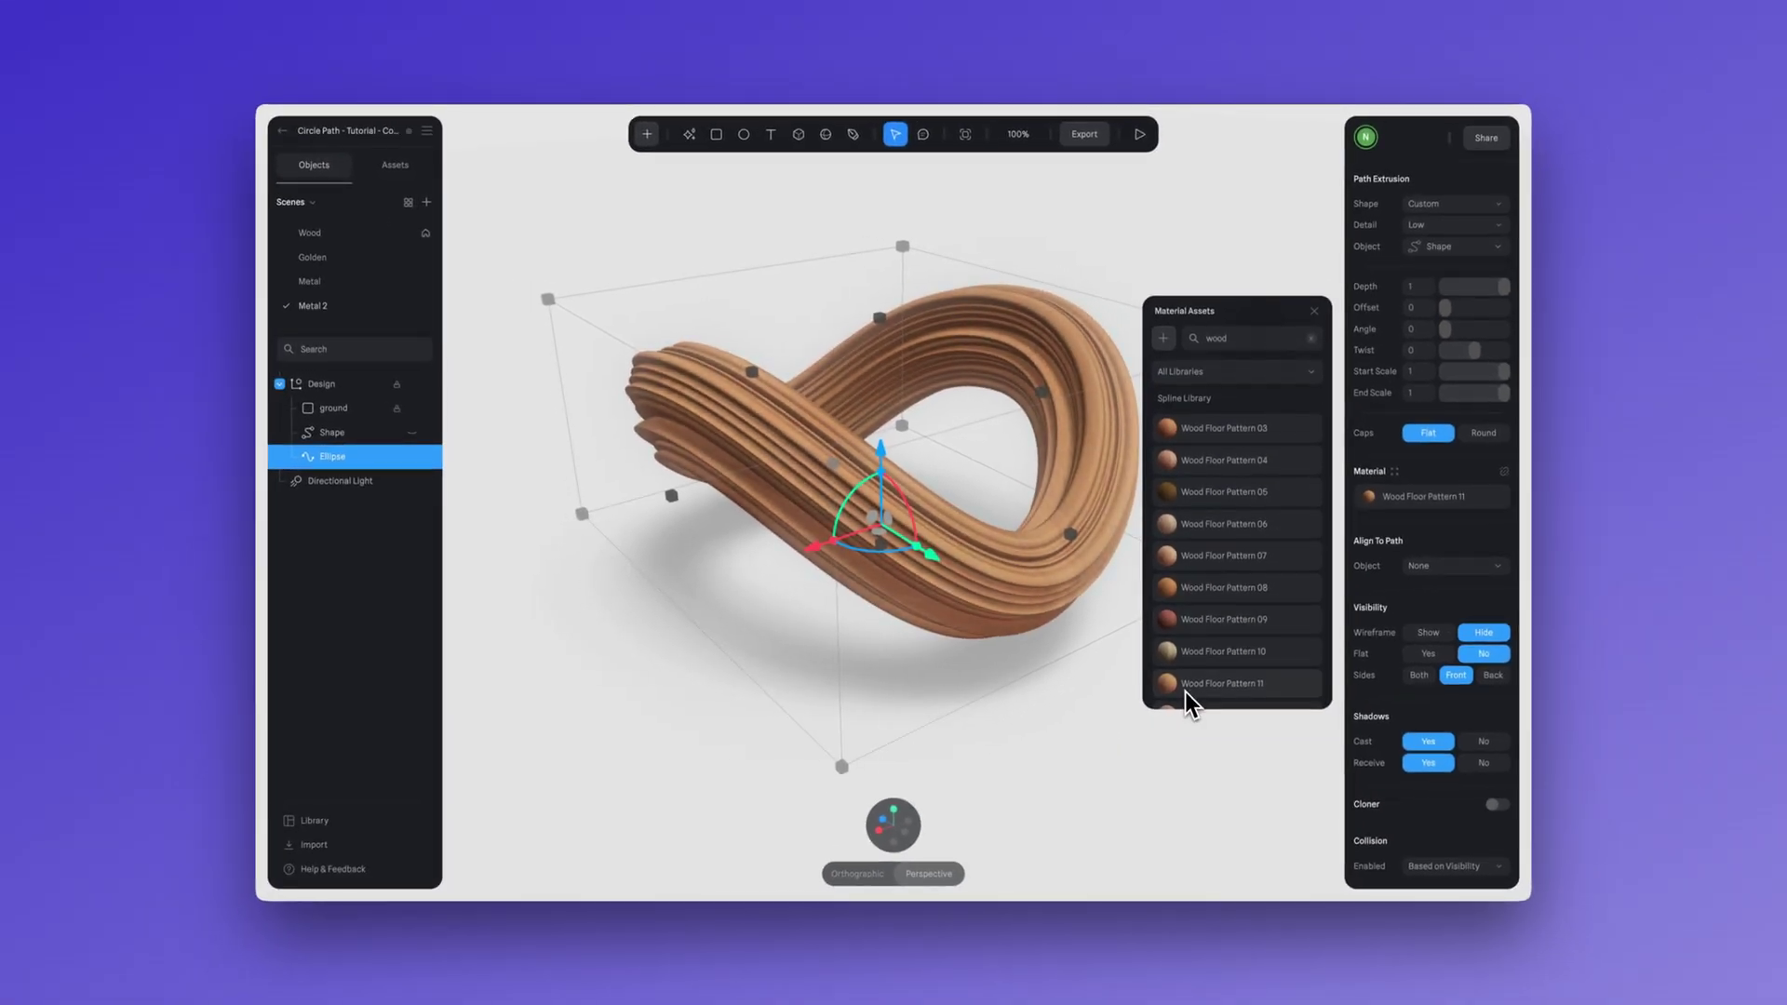
- Search the library for 'metal' and apply Metal Colorful Lightings 02 to the ribbon
double_click(1192, 338)
key(BackSpace)
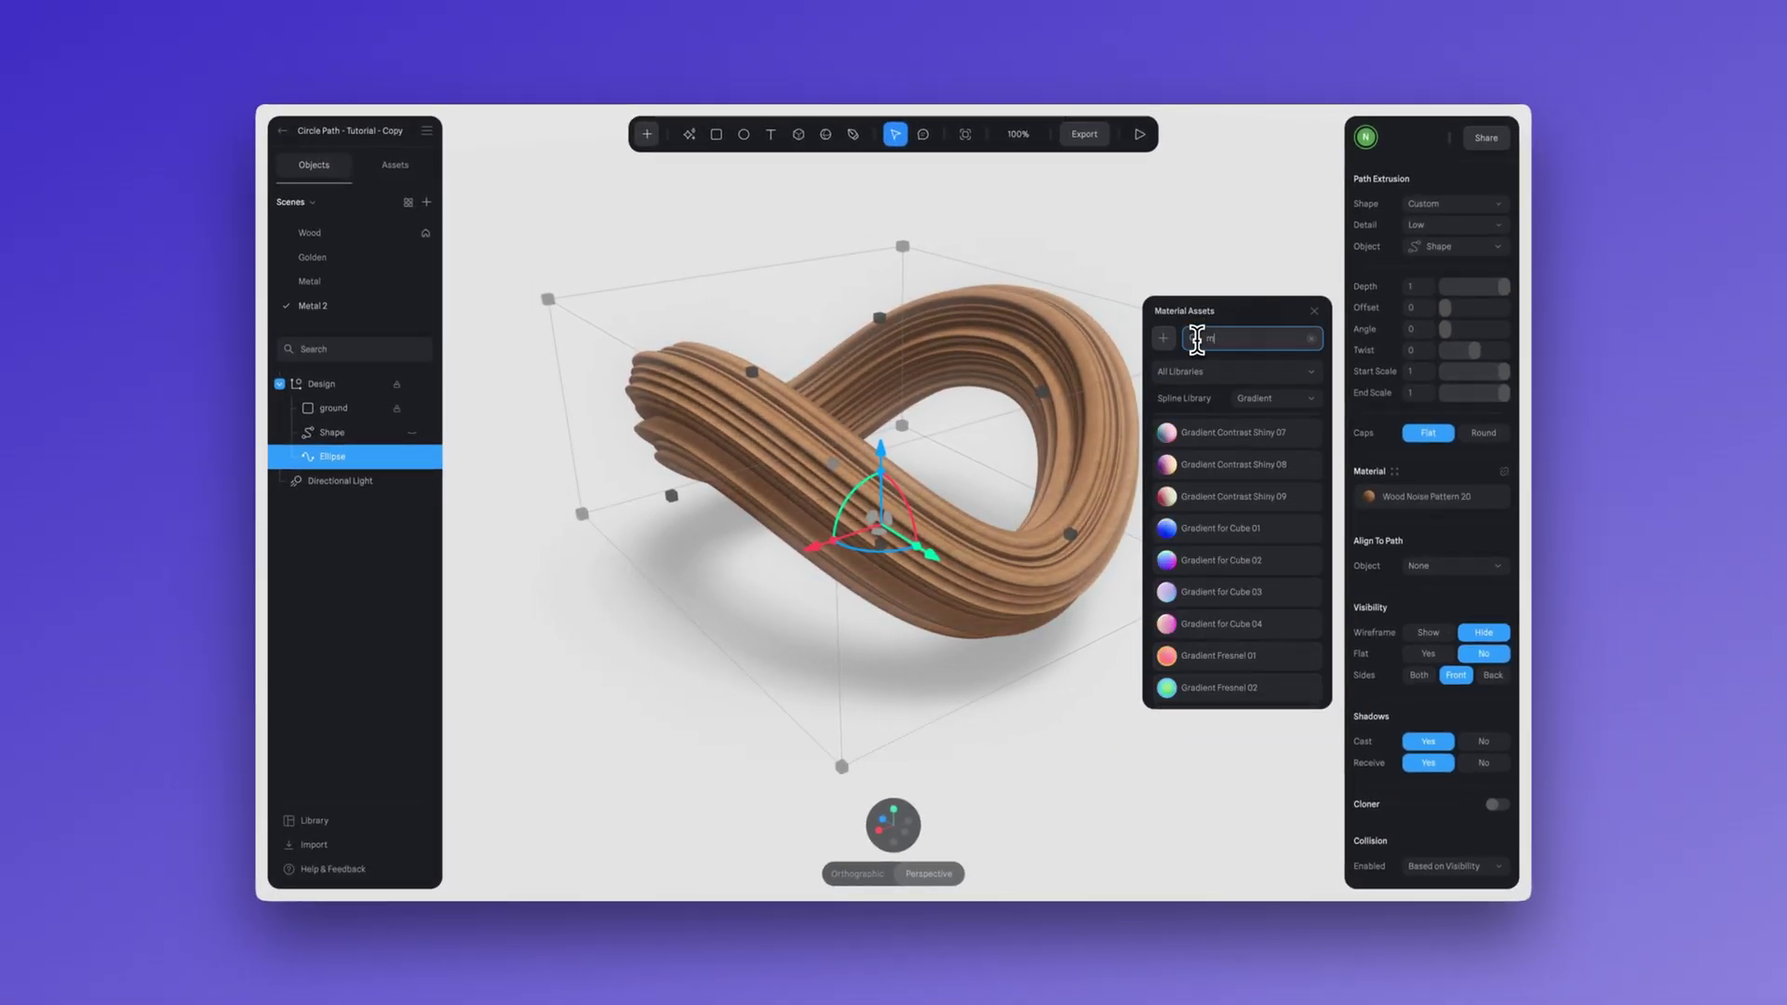
text(metal)
click(1204, 434)
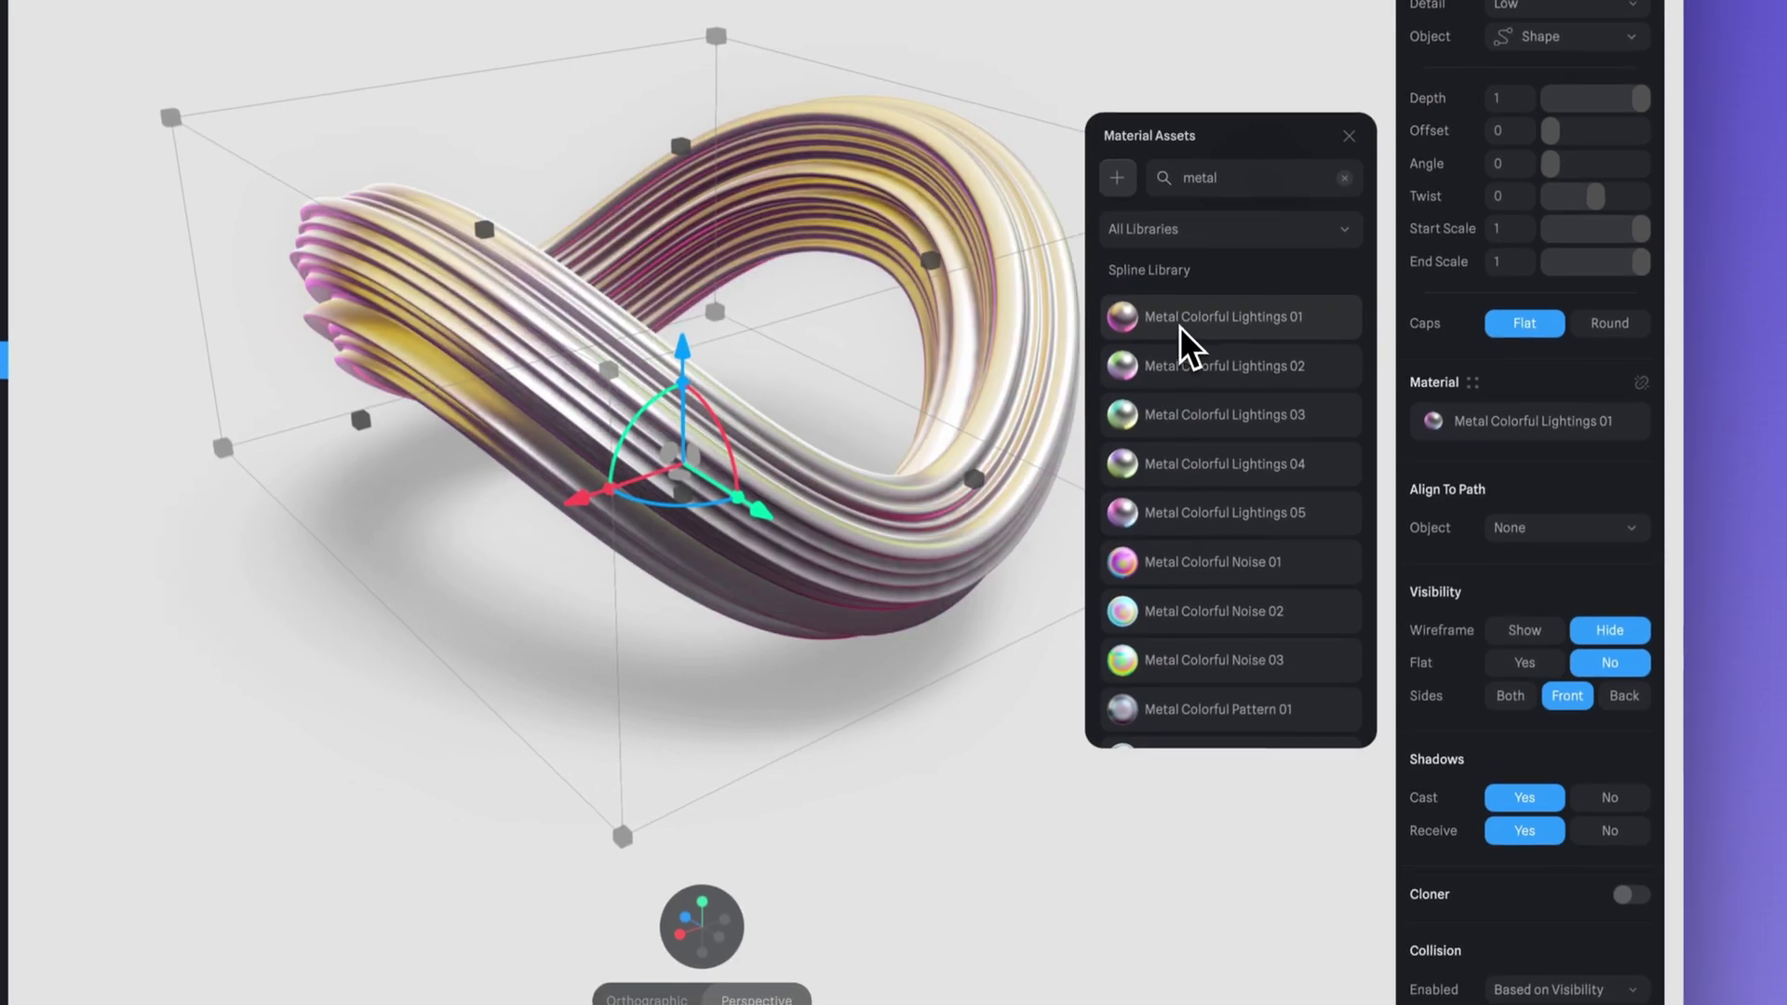
click(1181, 368)
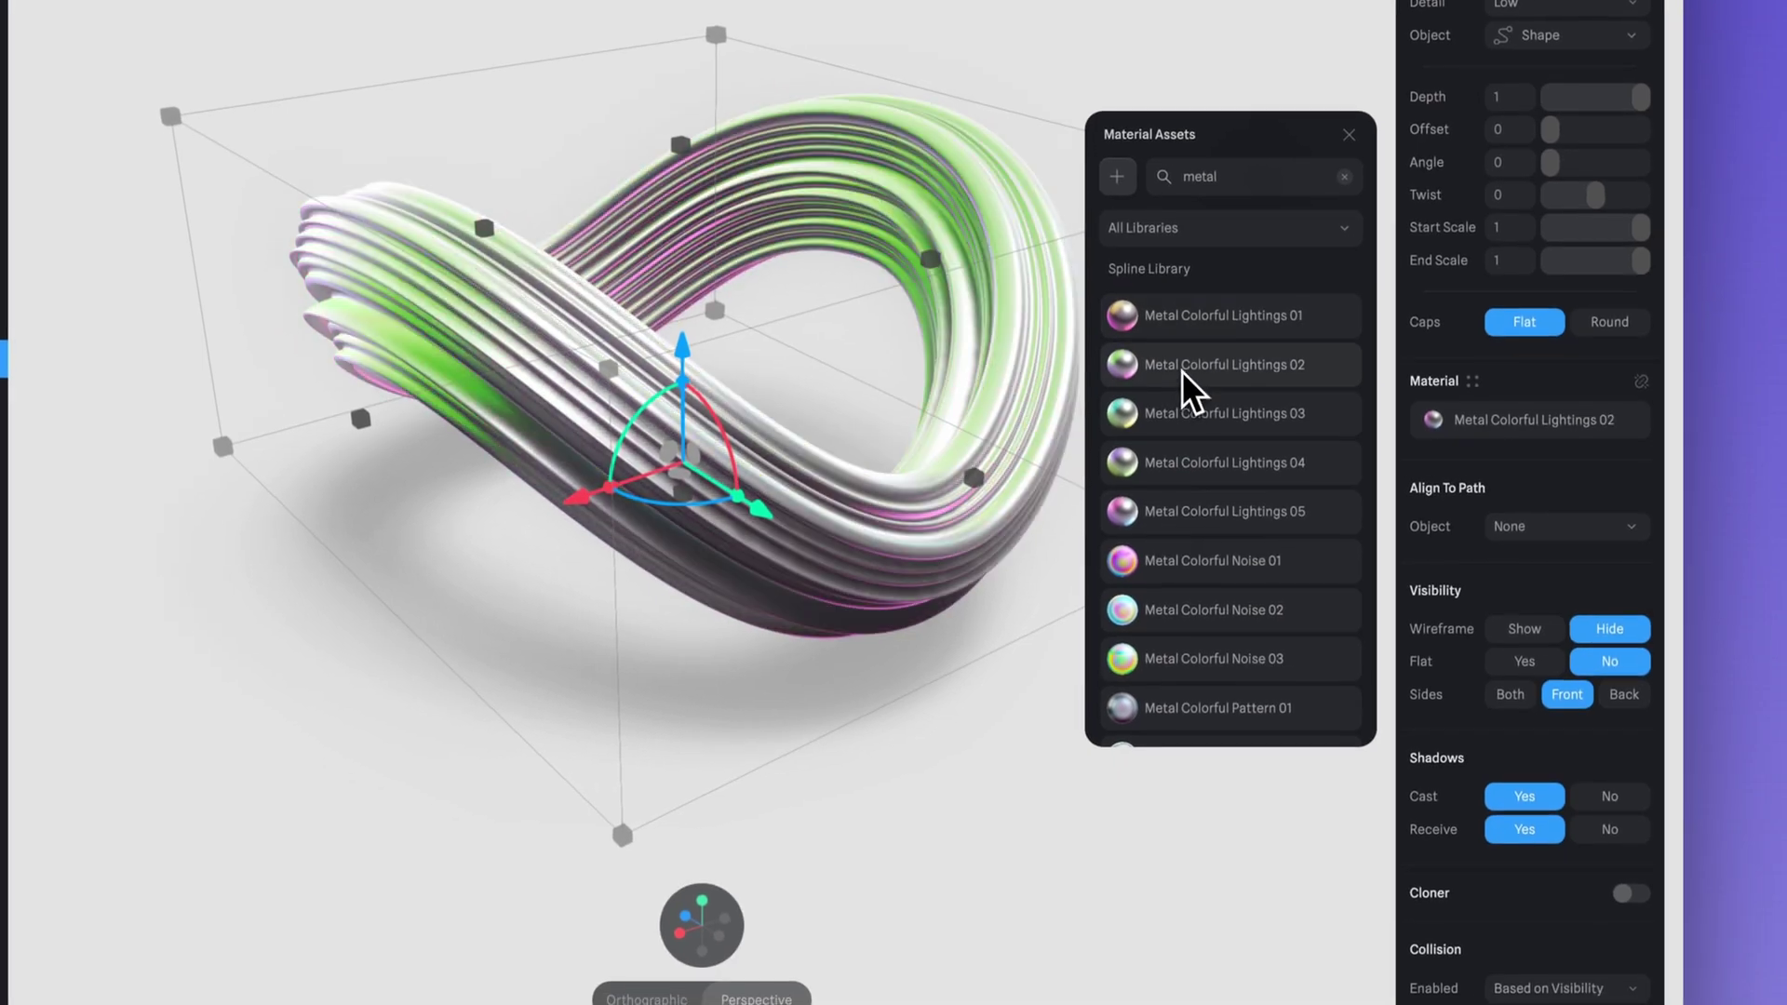